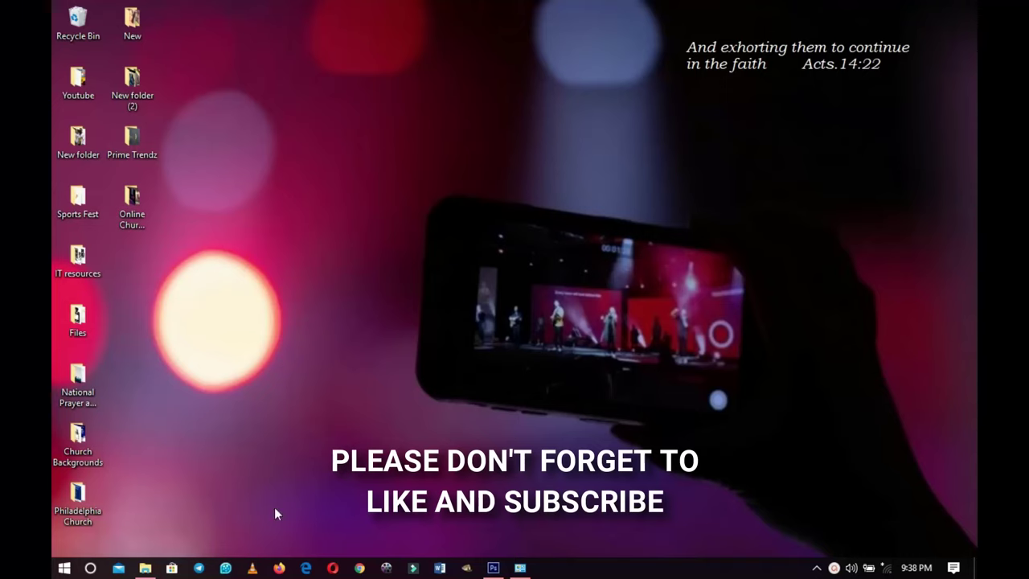
Switch to Photoshop and create a new 4 x 4 inch RGB document at 300 pixels/inch with a white background
left_click(145, 567)
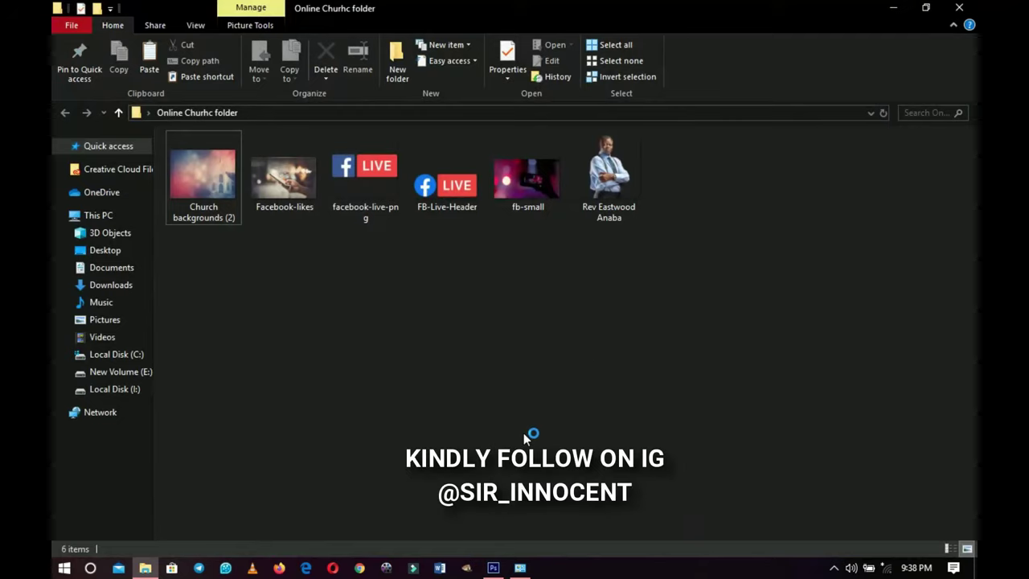
left_click(495, 562)
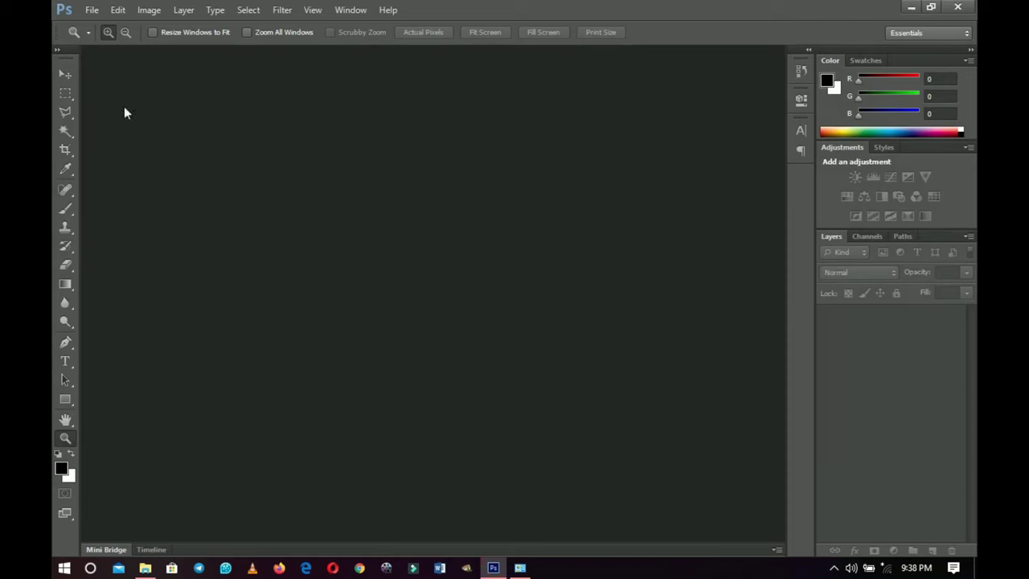
left_click(93, 9)
left_click(104, 25)
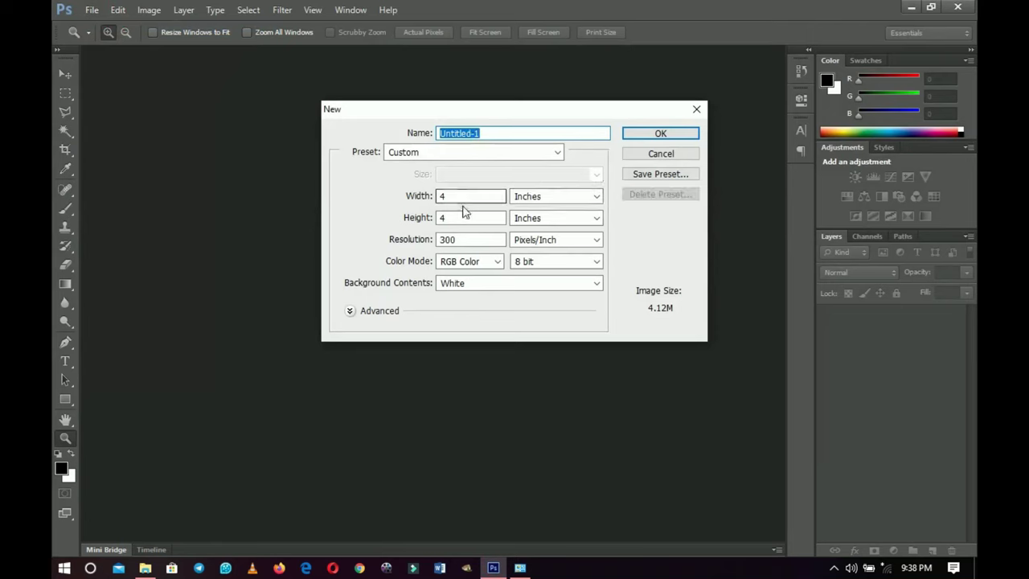
double_click(442, 195)
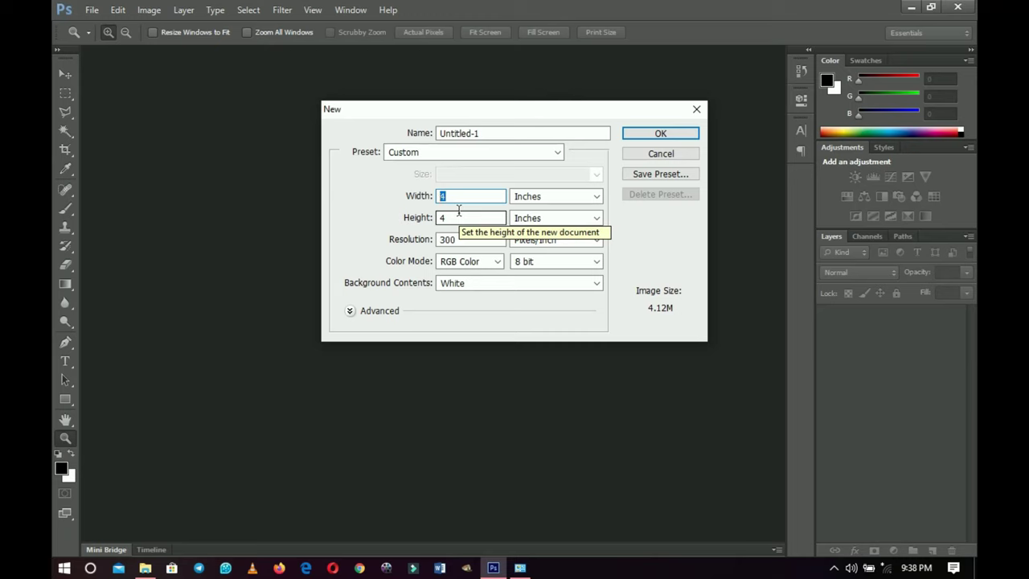
key("Tab")
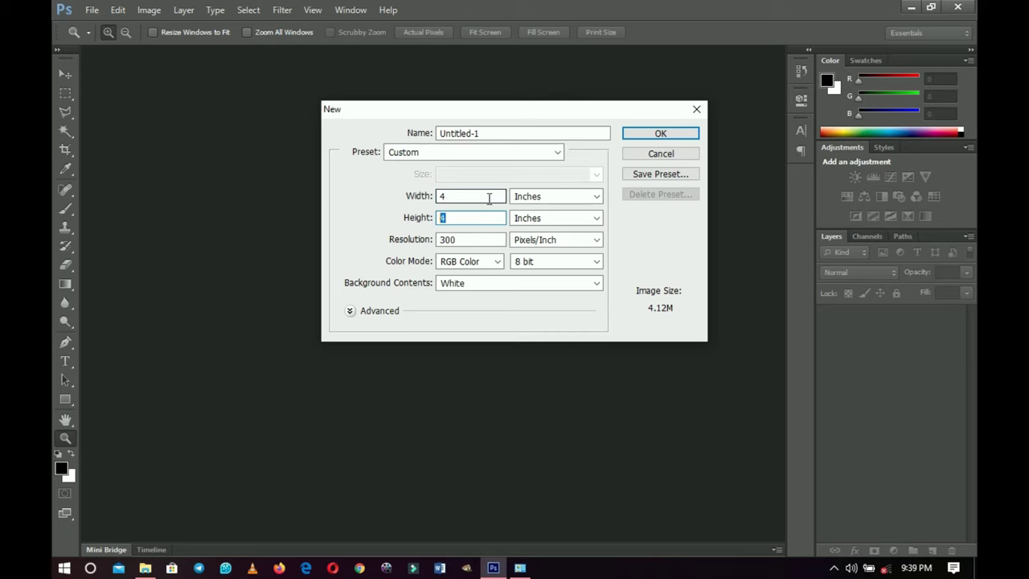
left_click(669, 133)
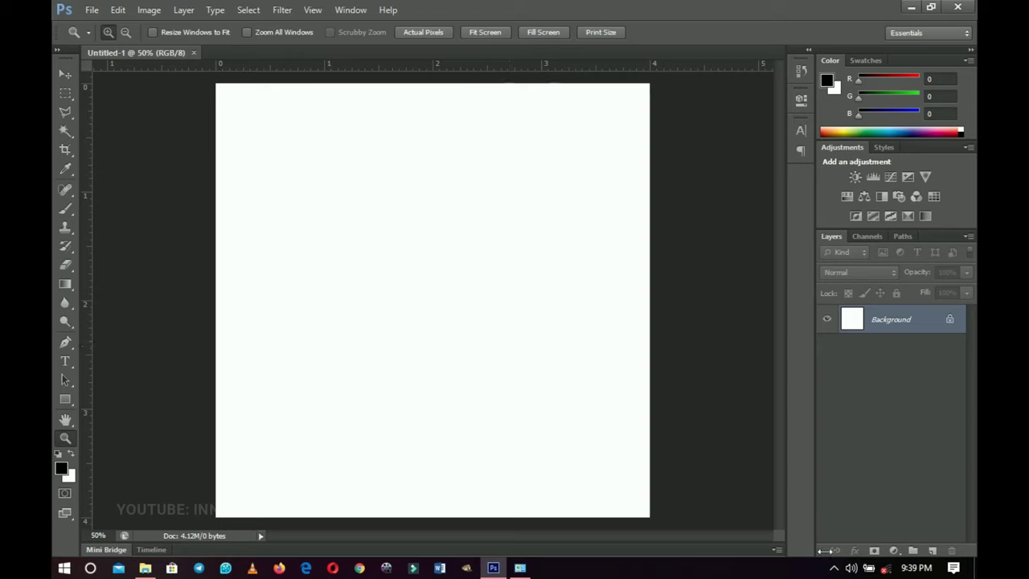
Add a gradient fill layer above the background using the dark-blue-to-light-blue preset at the end of the presets
left_click(891, 549)
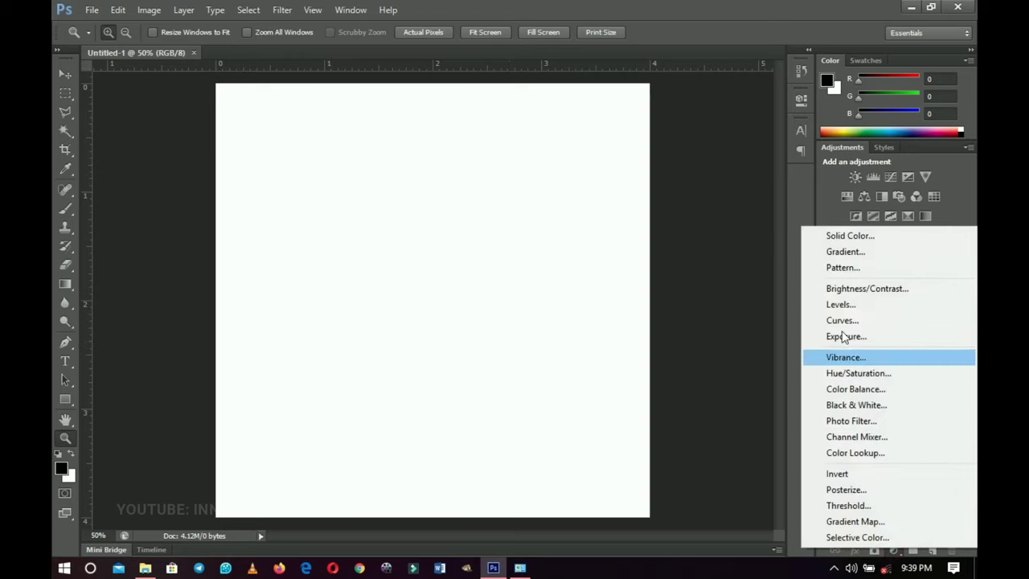
left_click(832, 250)
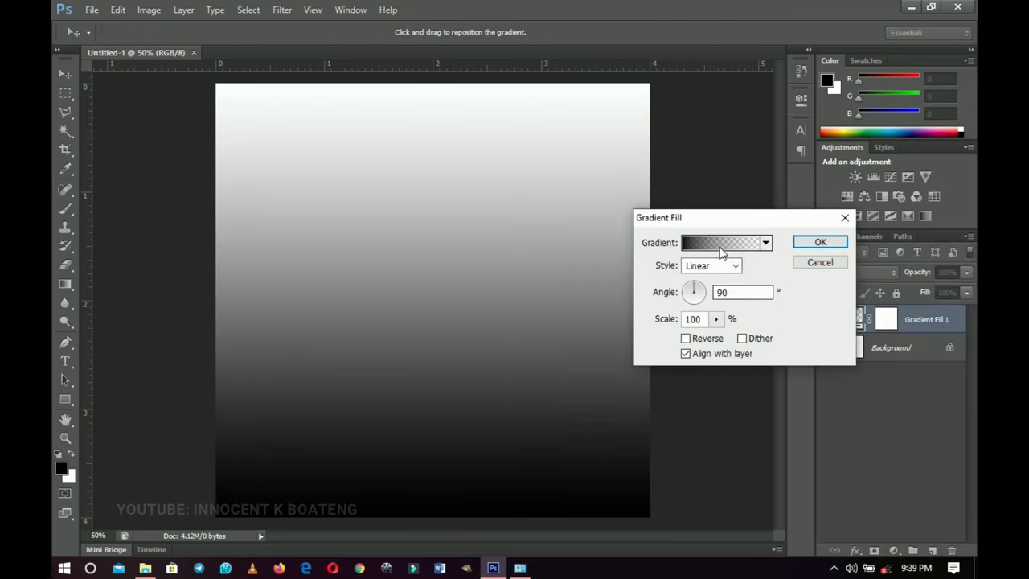
left_click(721, 243)
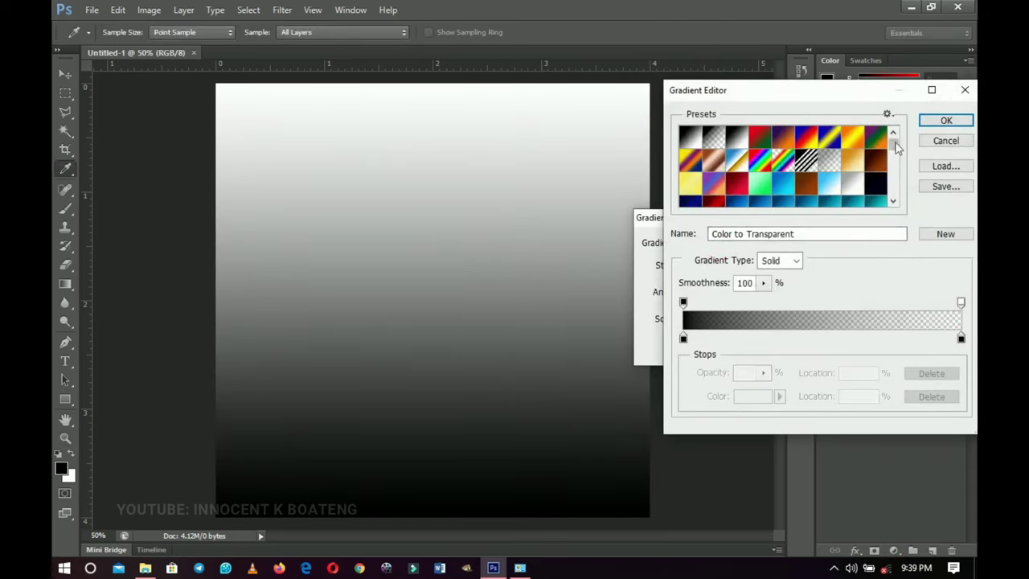
left_click_drag(893, 143, 896, 221)
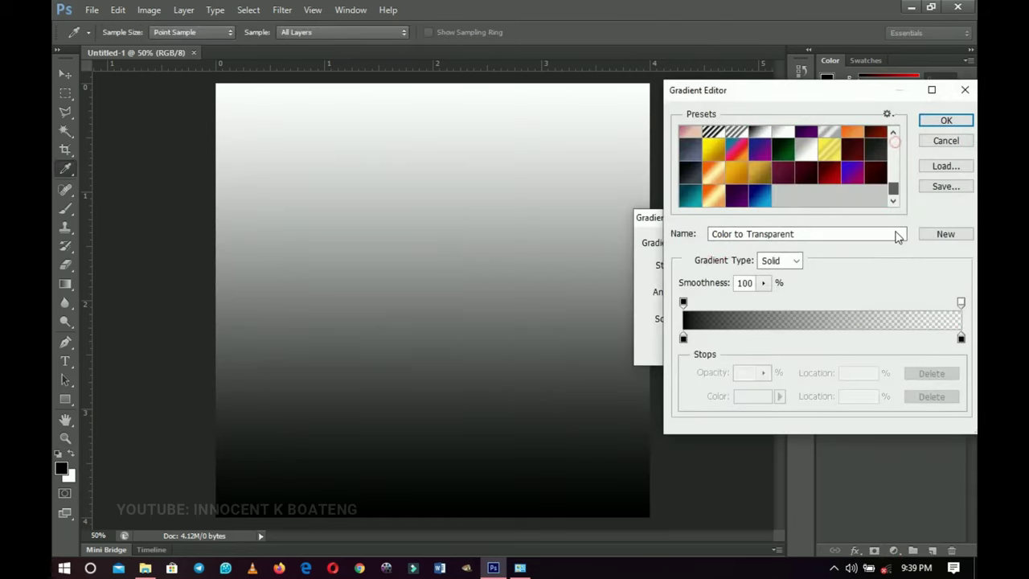
left_click(770, 199)
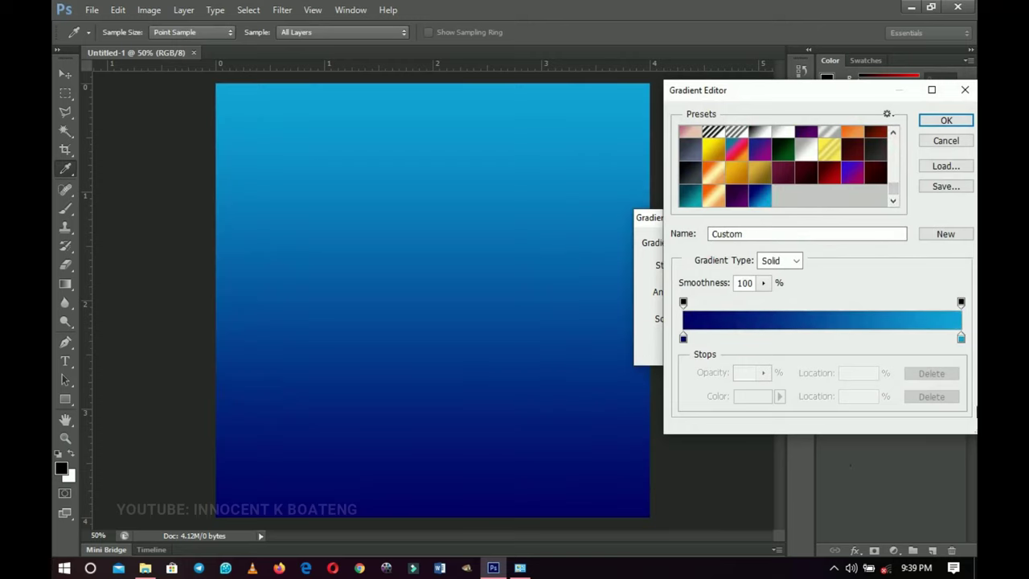
Set the gradient's start stop colour to #00006c and its end stop colour to #14a6dc, and accept the gradient
left_click(683, 337)
left_click(758, 402)
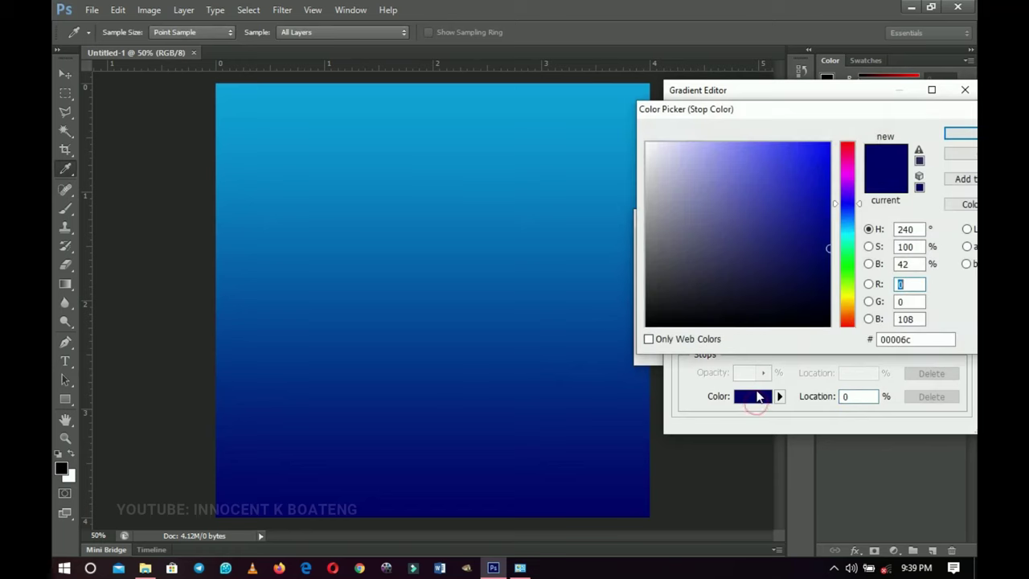
double_click(937, 338)
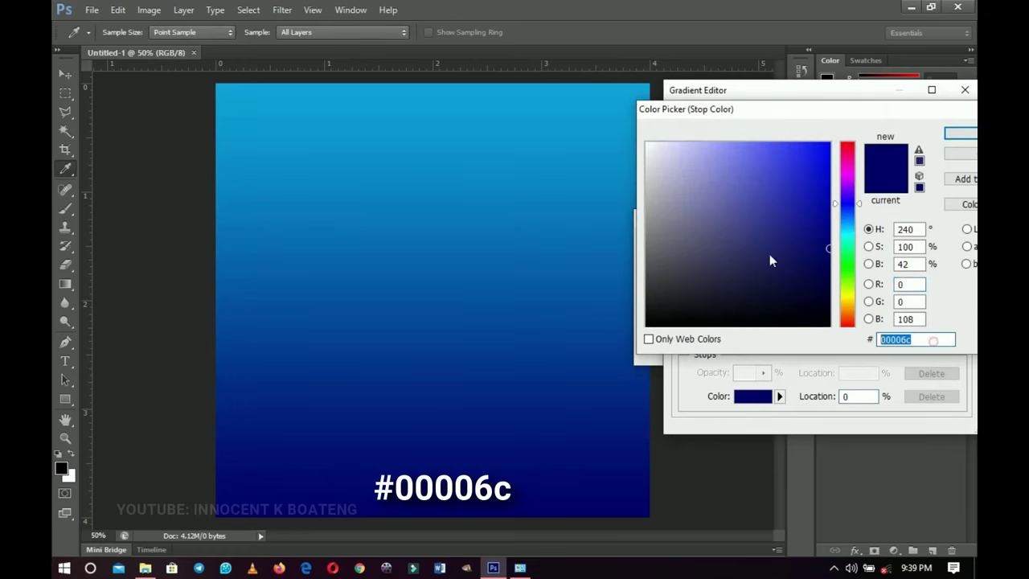
left_click(969, 139)
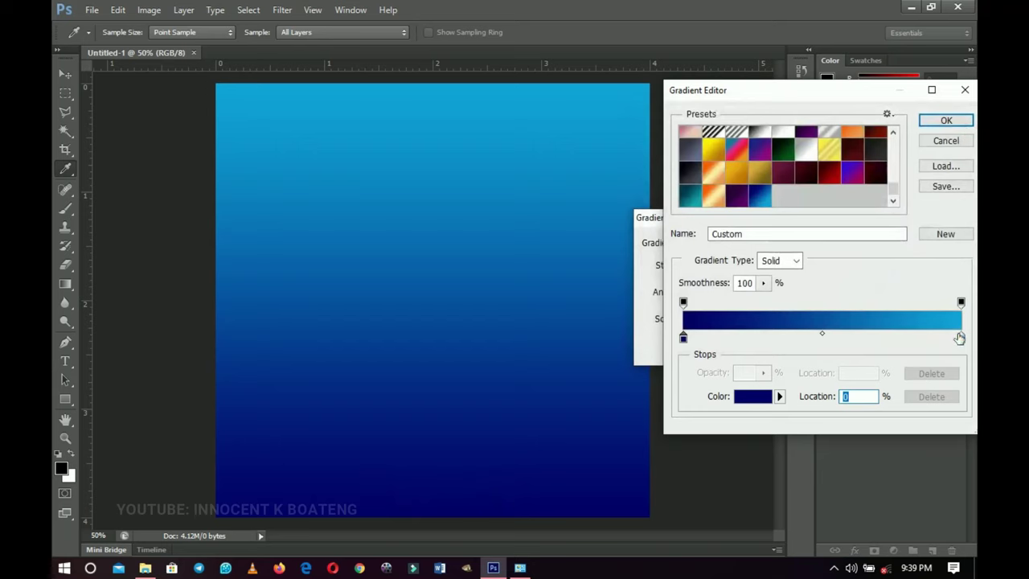
left_click(961, 337)
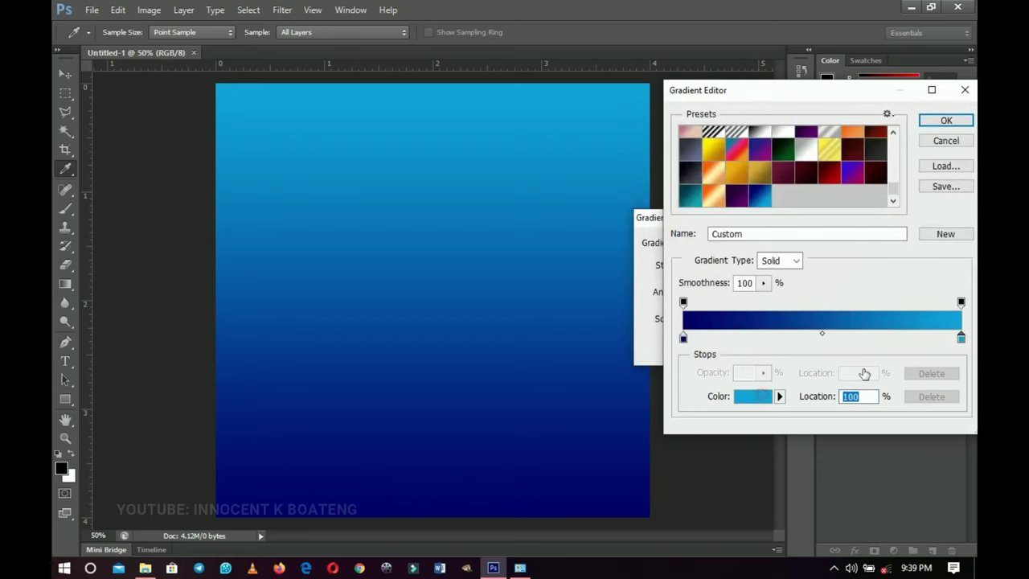
left_click(758, 397)
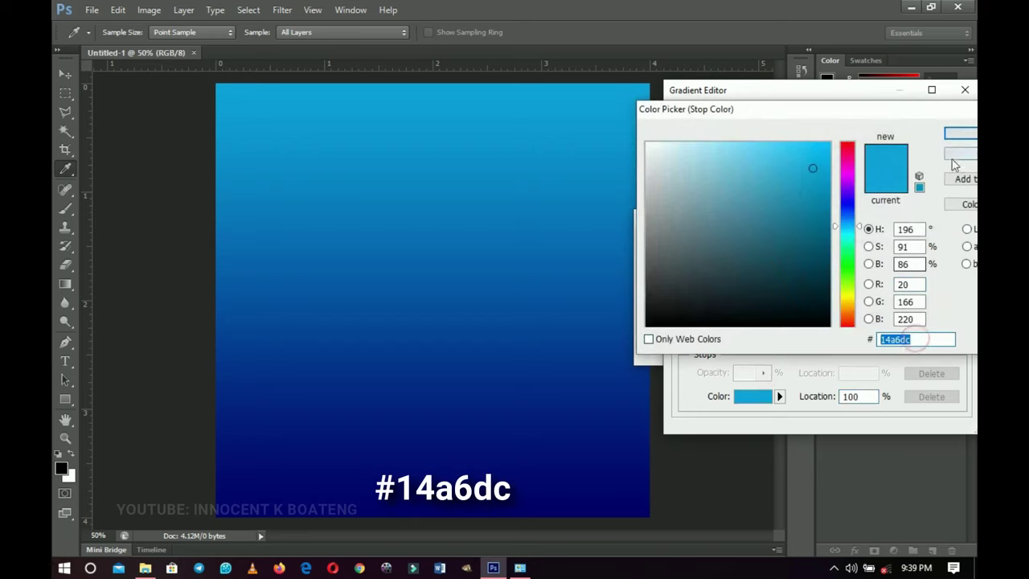
left_click(956, 134)
left_click(946, 121)
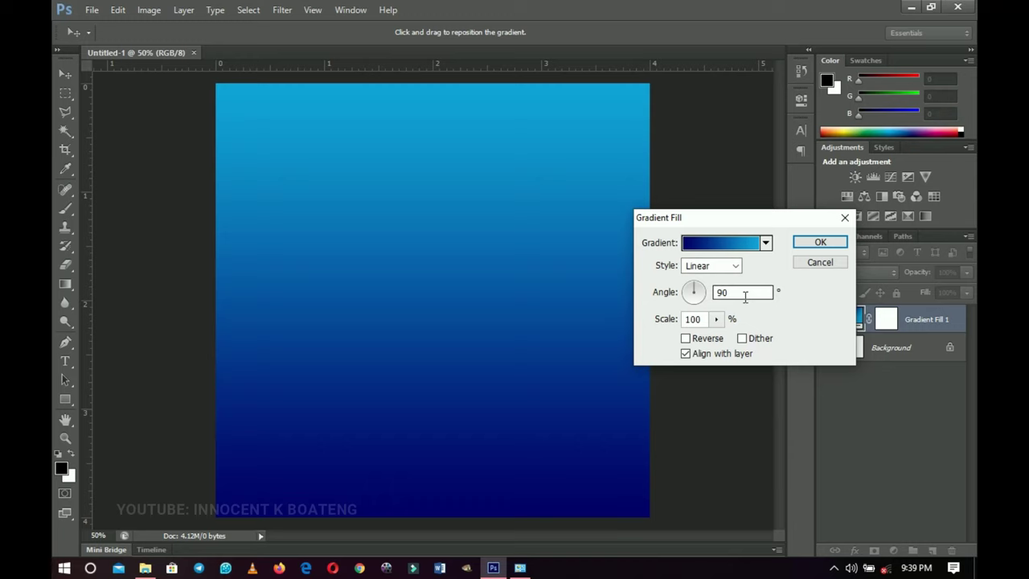
Make the gradient fill radial and reversed at 70% scale, with its bright centre shifted toward the canvas's upper right
left_click(711, 265)
left_click(707, 293)
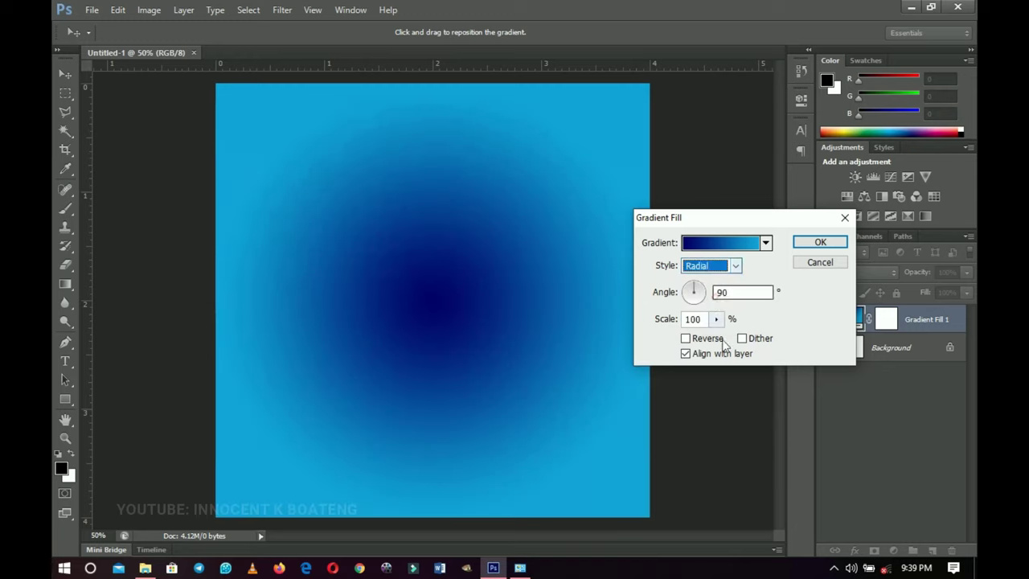
left_click(684, 353)
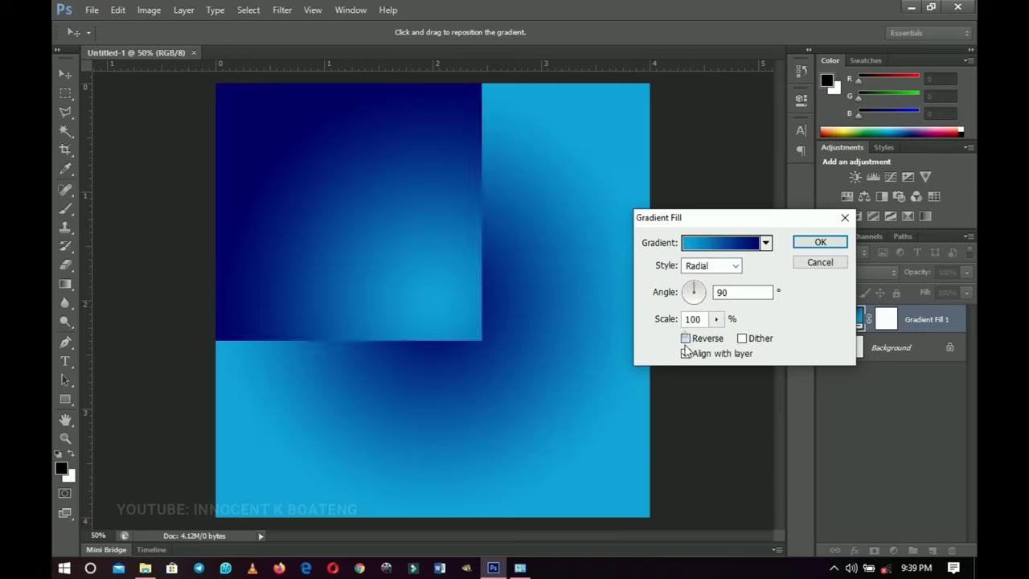
left_click(685, 337)
left_click_drag(715, 319, 716, 339)
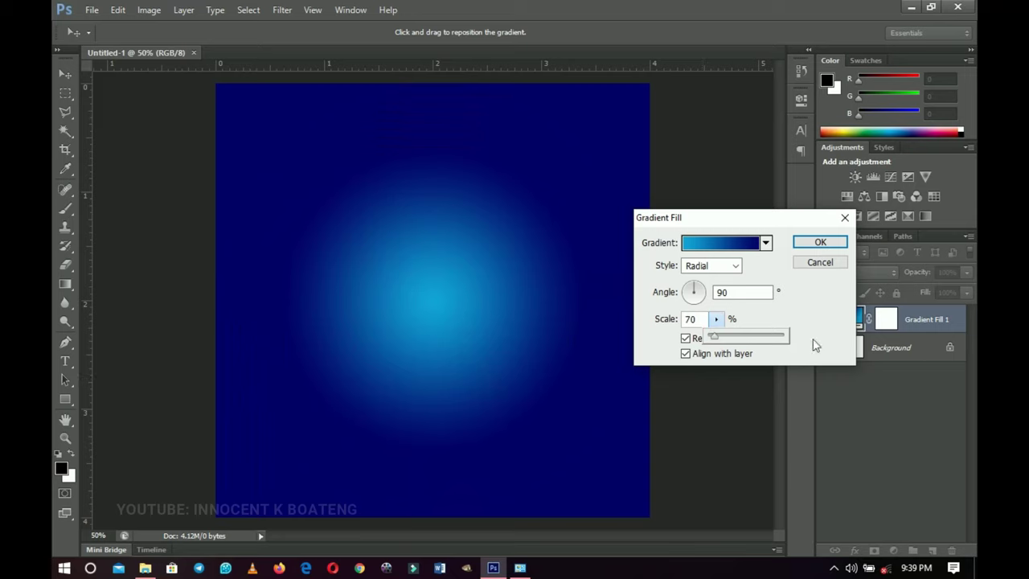
left_click_drag(418, 300, 487, 299)
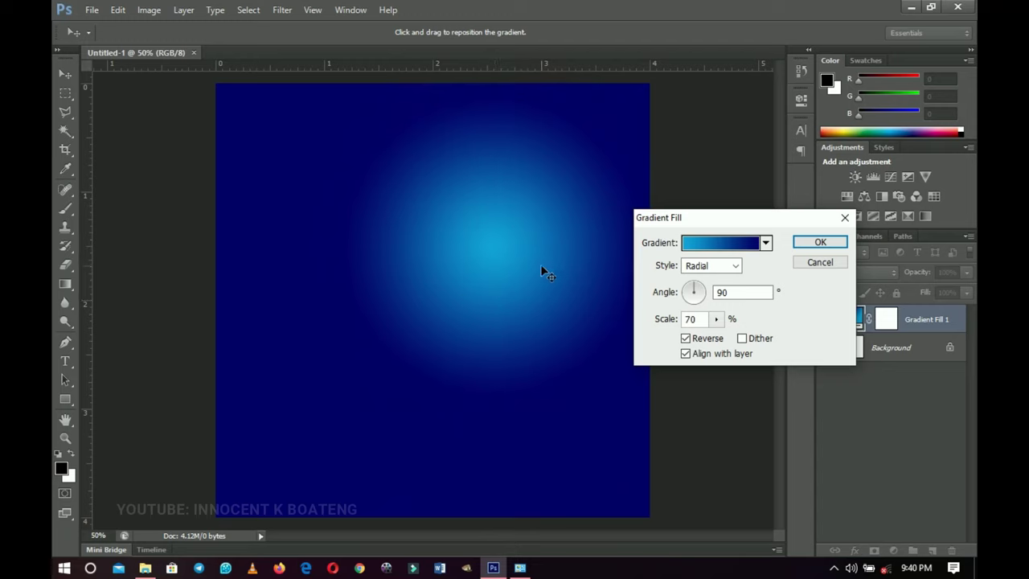
left_click(817, 243)
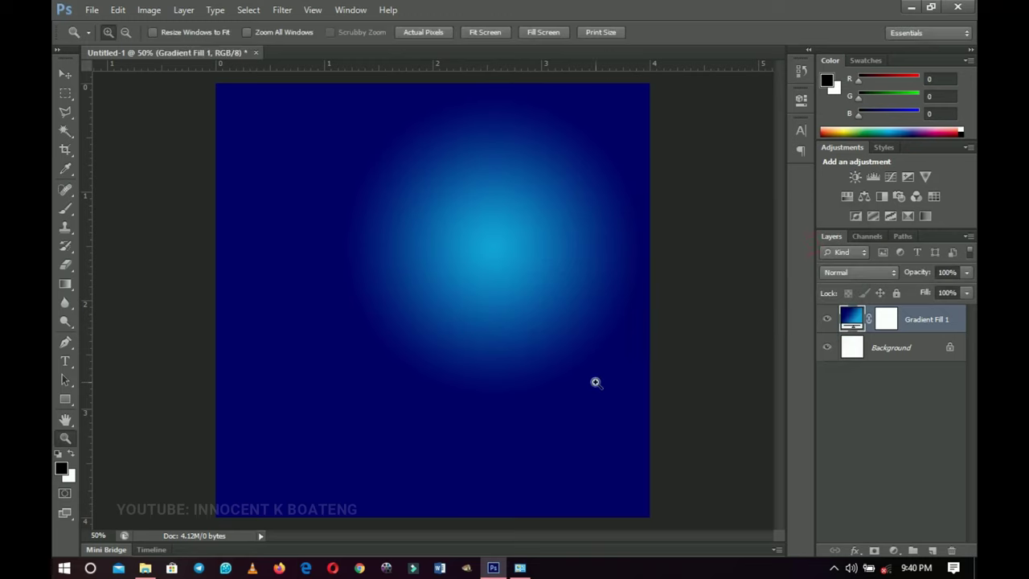
Place the Church backgrounds (2) image in the document, scale it to about 48% and shift it upward past the canvas's upper edge
left_click(145, 567)
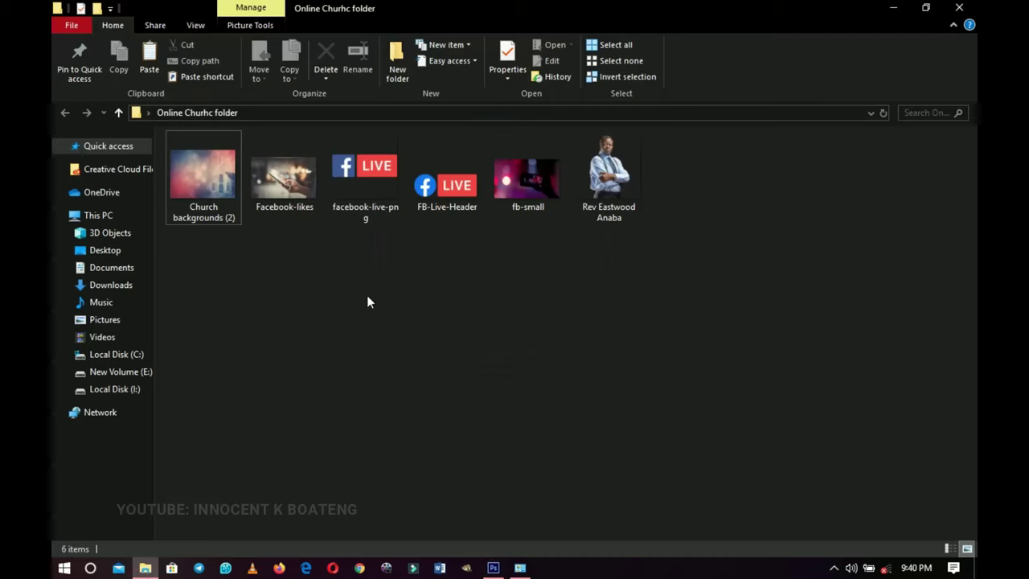
left_click(209, 197)
left_click_drag(427, 475, 494, 380)
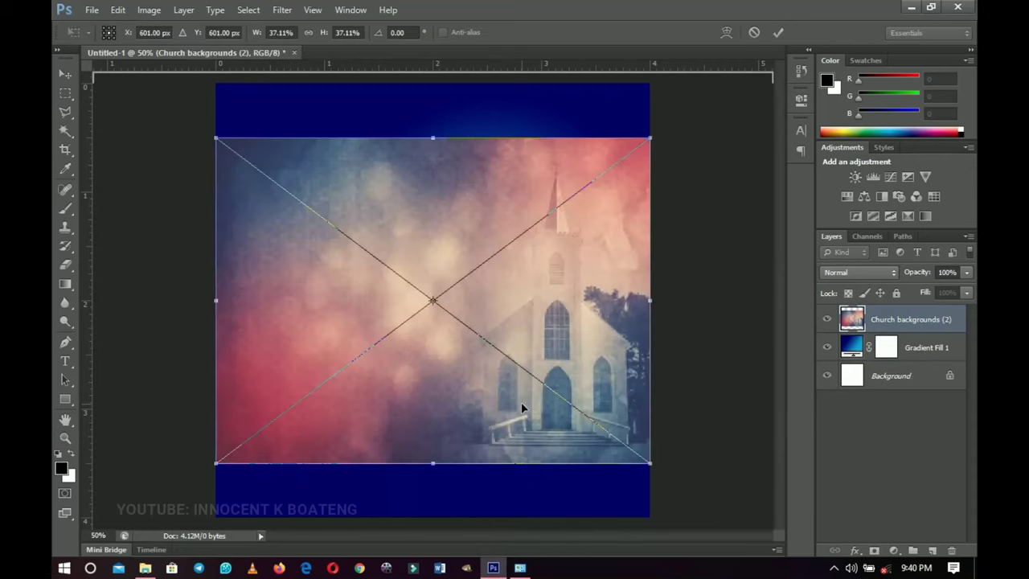
left_click_drag(657, 474, 718, 493)
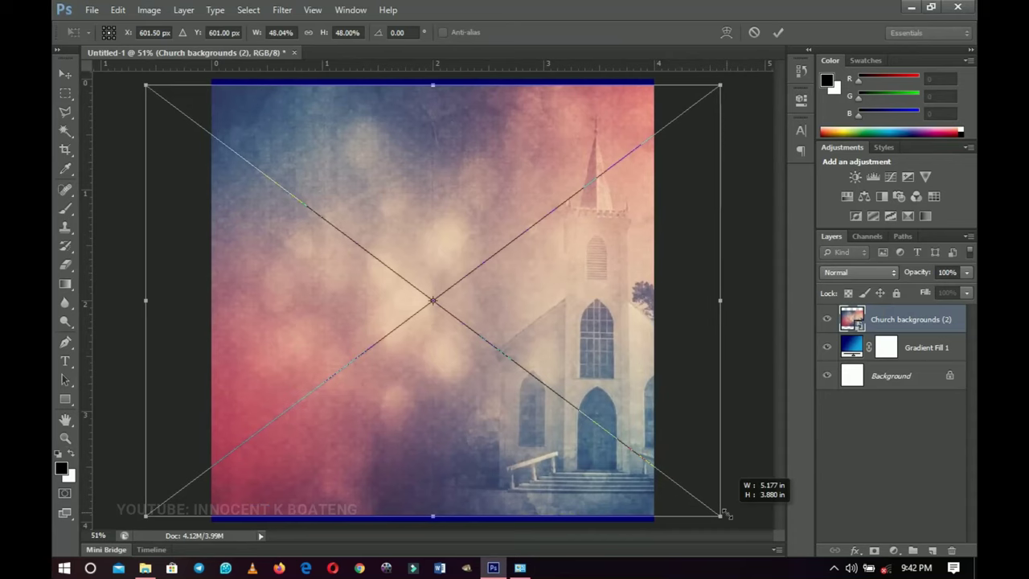
left_click_drag(667, 399, 665, 366)
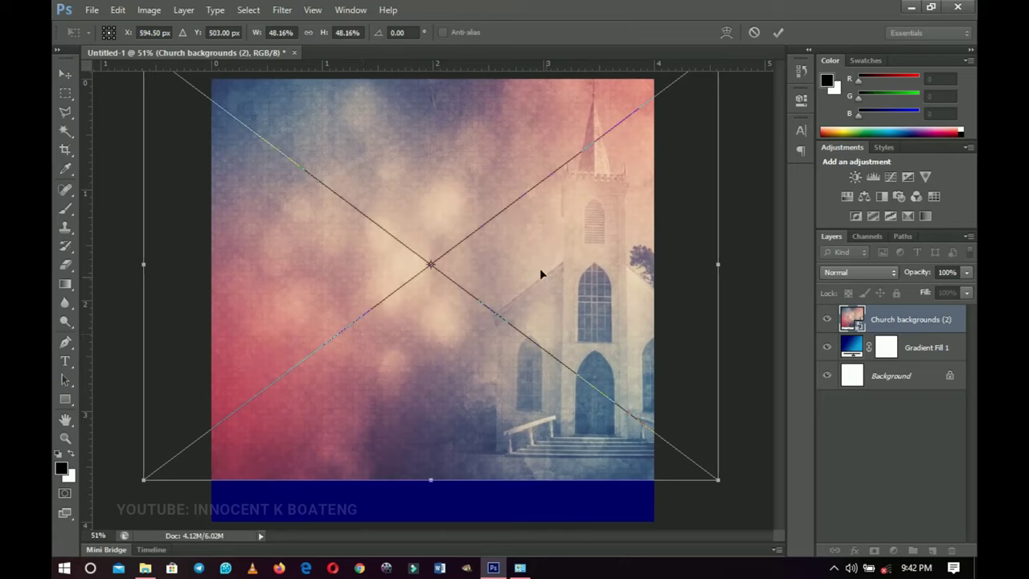
key("Return")
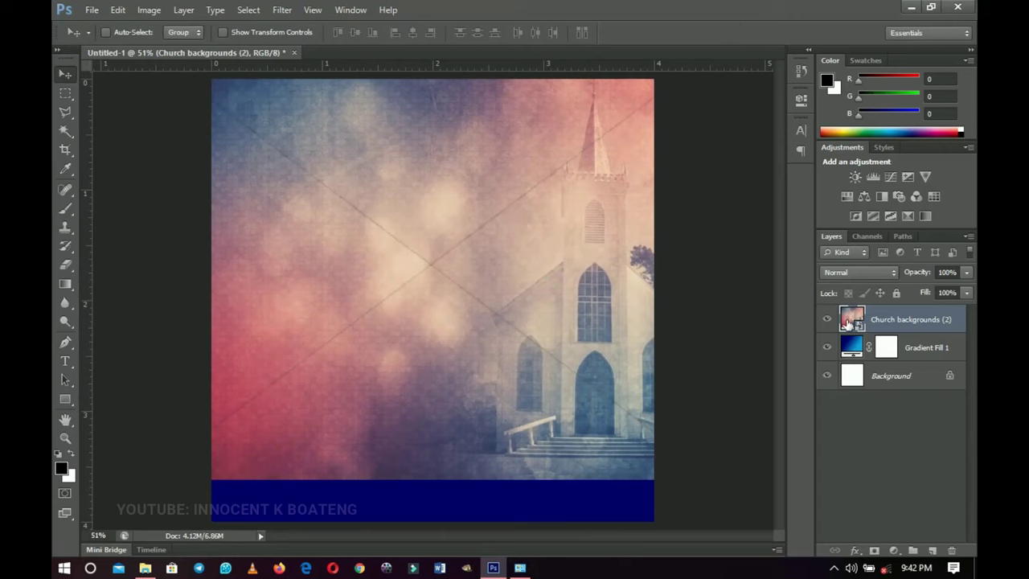
Rasterize the Church backgrounds (2) layer and desaturate it
right_click(900, 326)
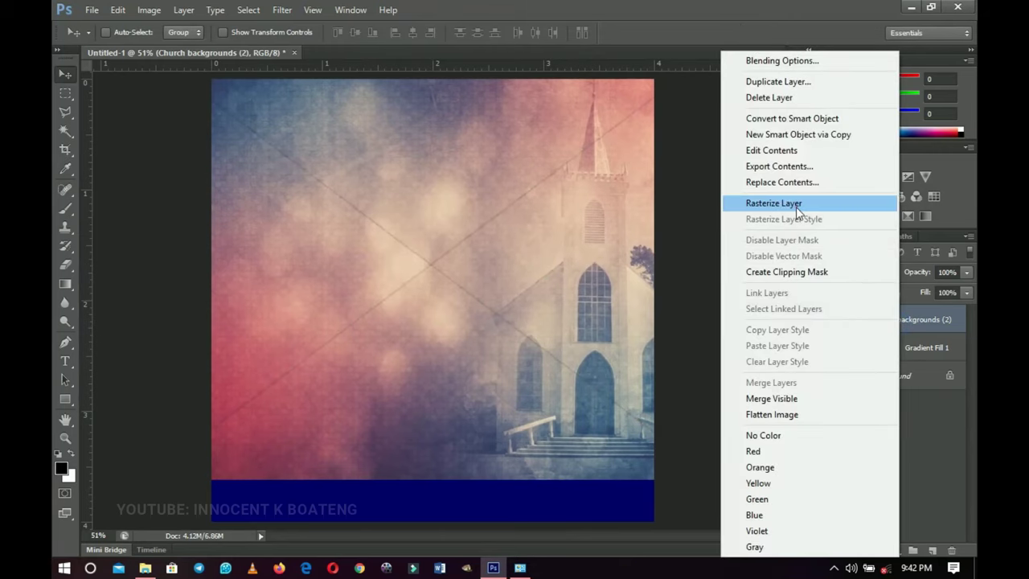
left_click(795, 207)
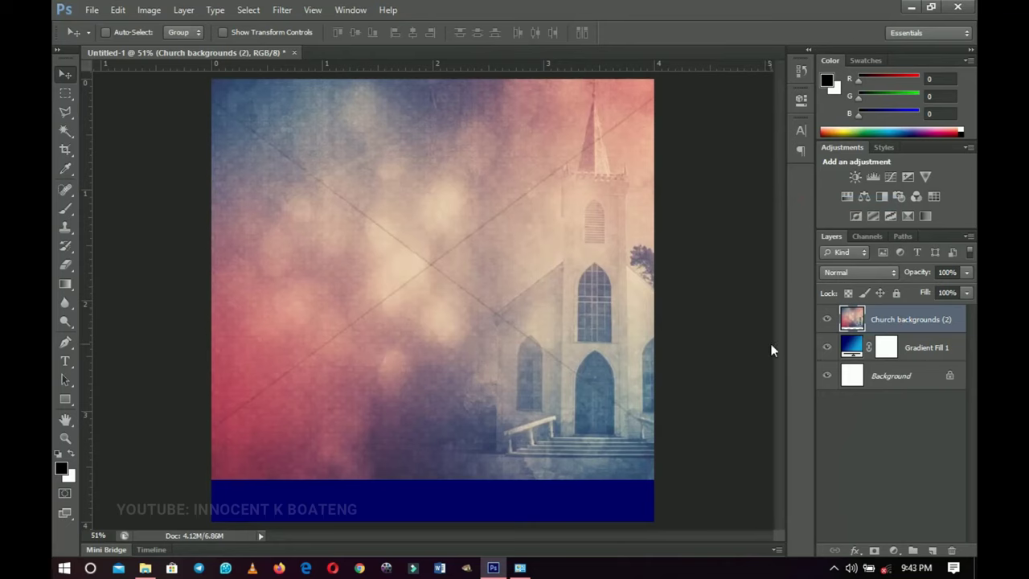
key("ctrl+shift+u")
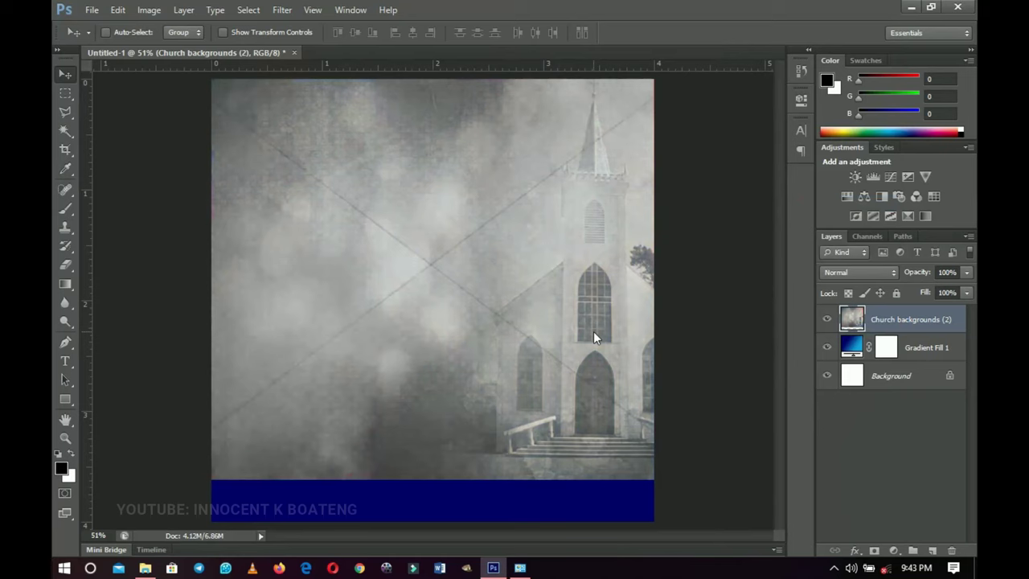
Apply a Gaussian Blur to the Church backgrounds (2) layer and set its blend mode to Overlay
left_click(282, 10)
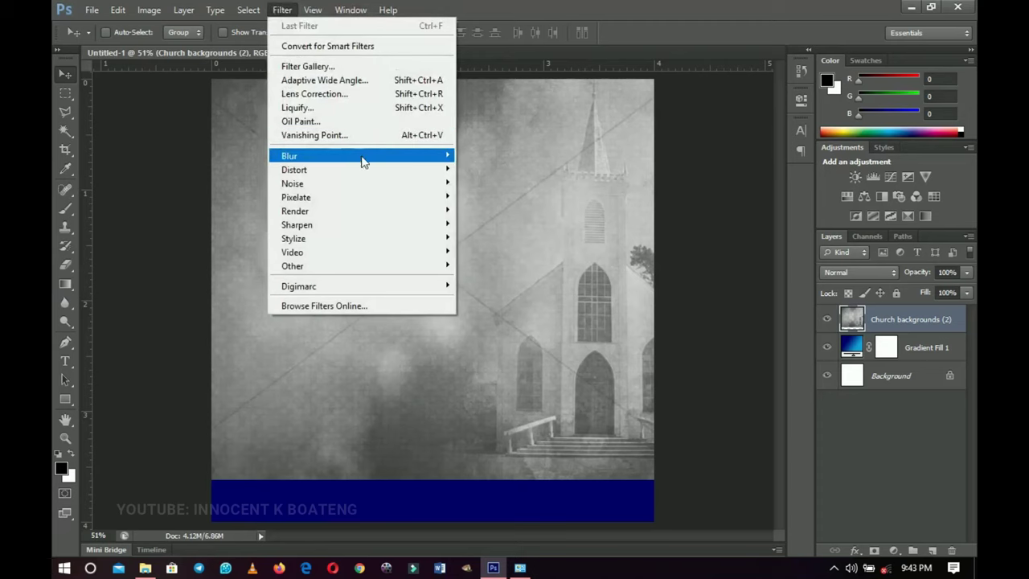
mouse_move(363, 157)
left_click(509, 259)
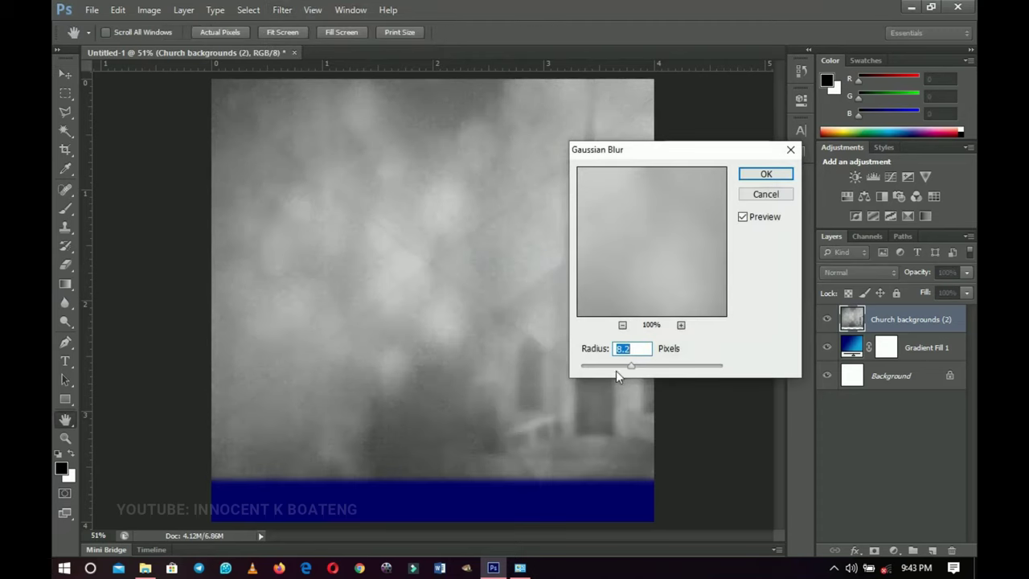
left_click(626, 368)
left_click_drag(632, 148, 779, 222)
left_click(913, 249)
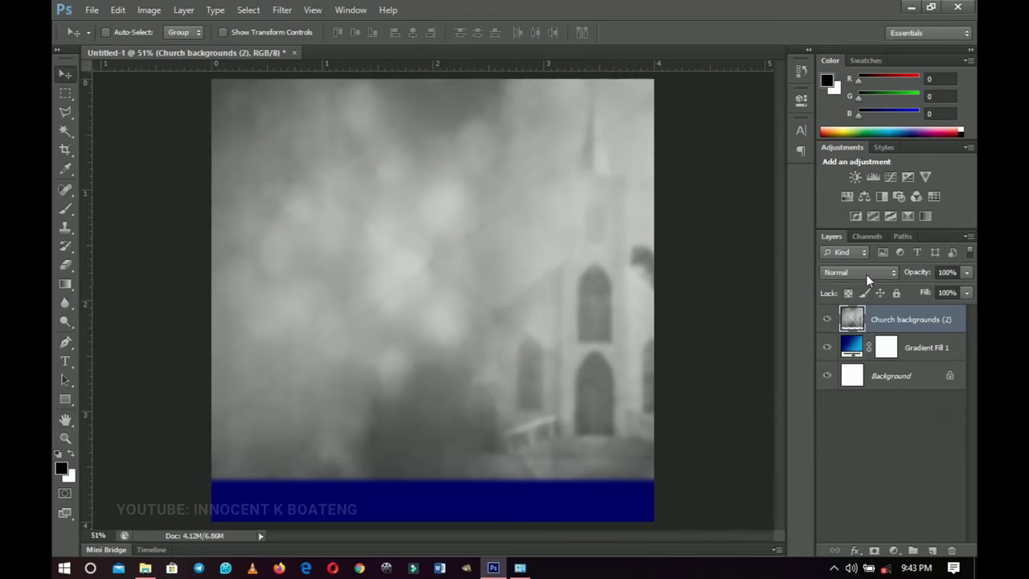
left_click(865, 274)
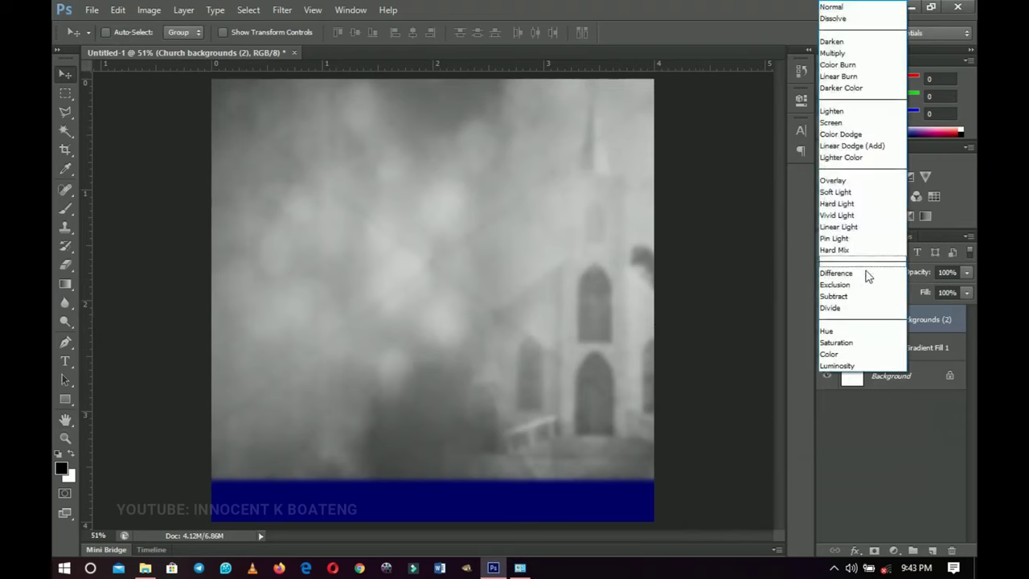
left_click(844, 182)
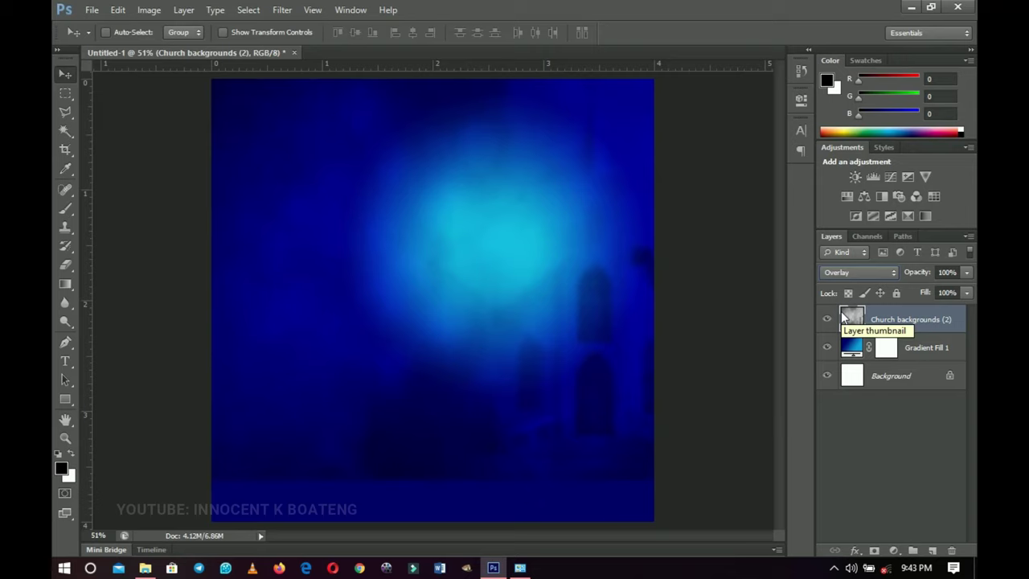
Try the Church backgrounds (2) layer at 91% opacity and return it to 100%
left_click_drag(916, 275, 888, 282)
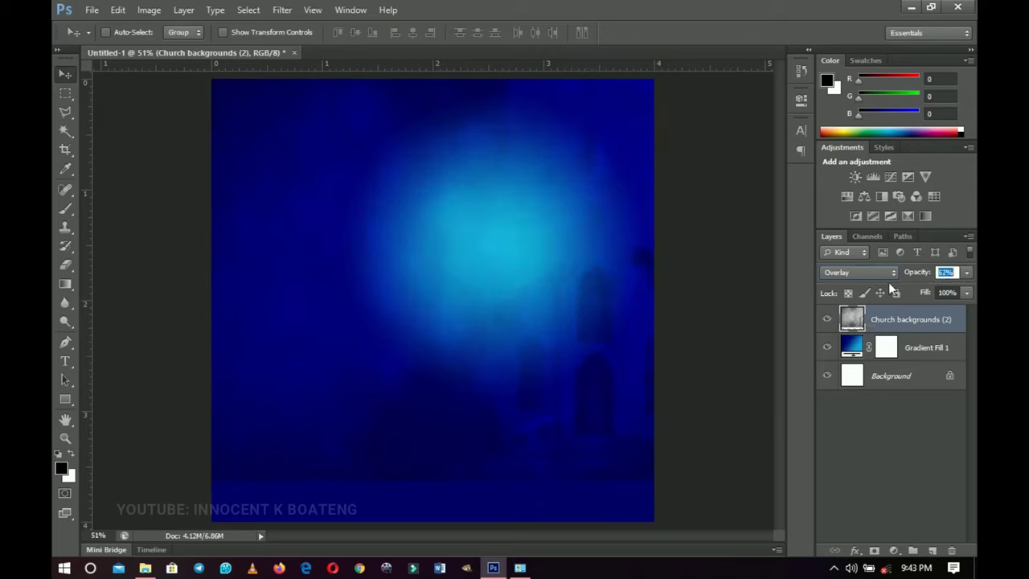
type("91")
key("Return")
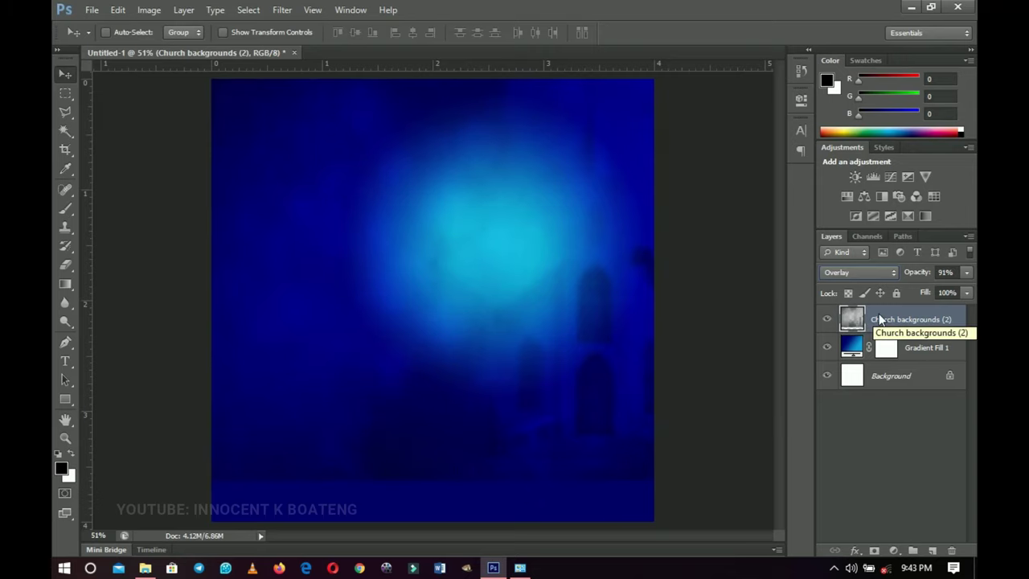
left_click_drag(908, 275, 928, 273)
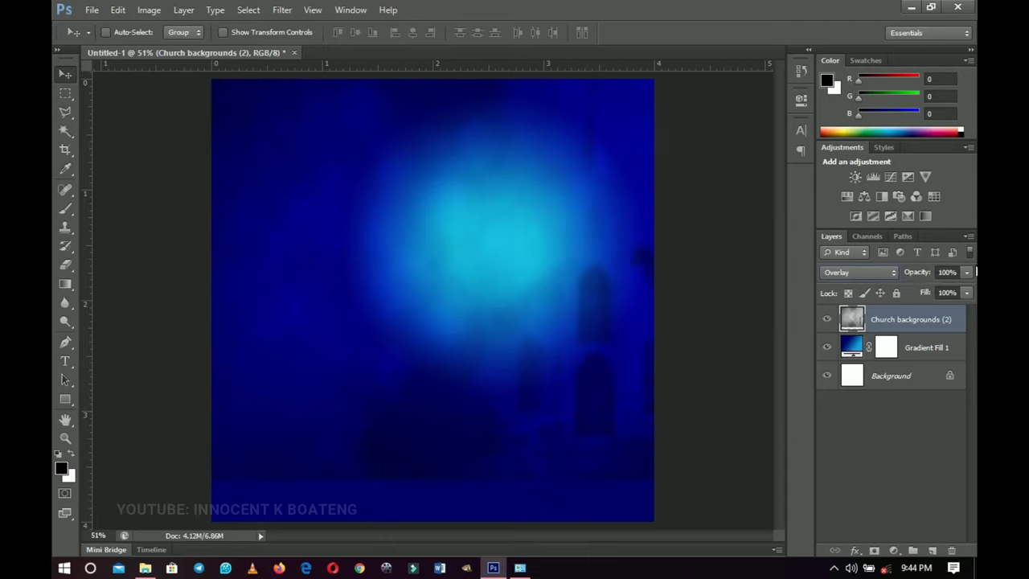
Place the fb-small image at about 32% scale and shift it 0.3 in right and 0.8 in up to the canvas's upper edge
left_click(144, 568)
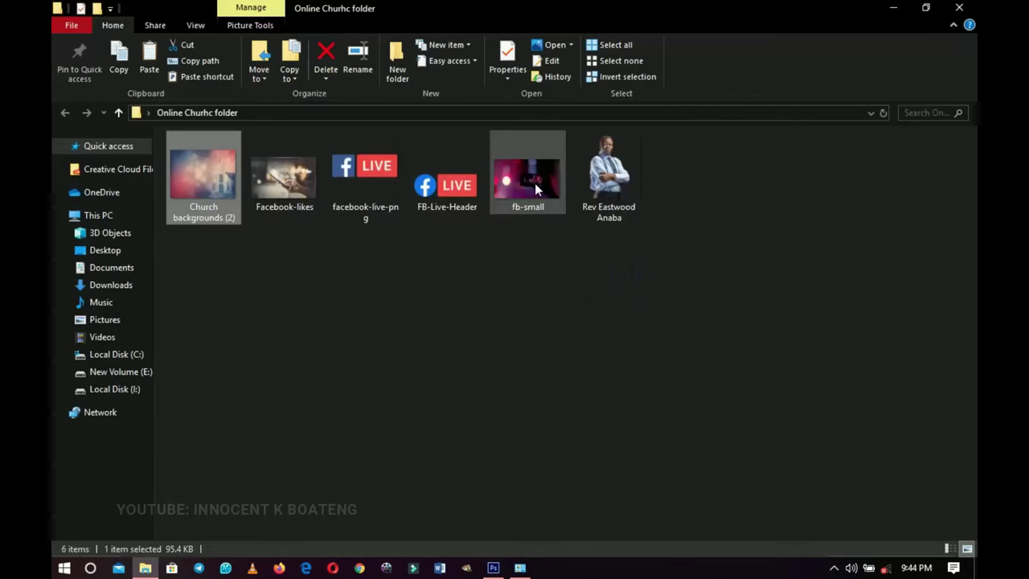
left_click_drag(531, 192, 553, 407)
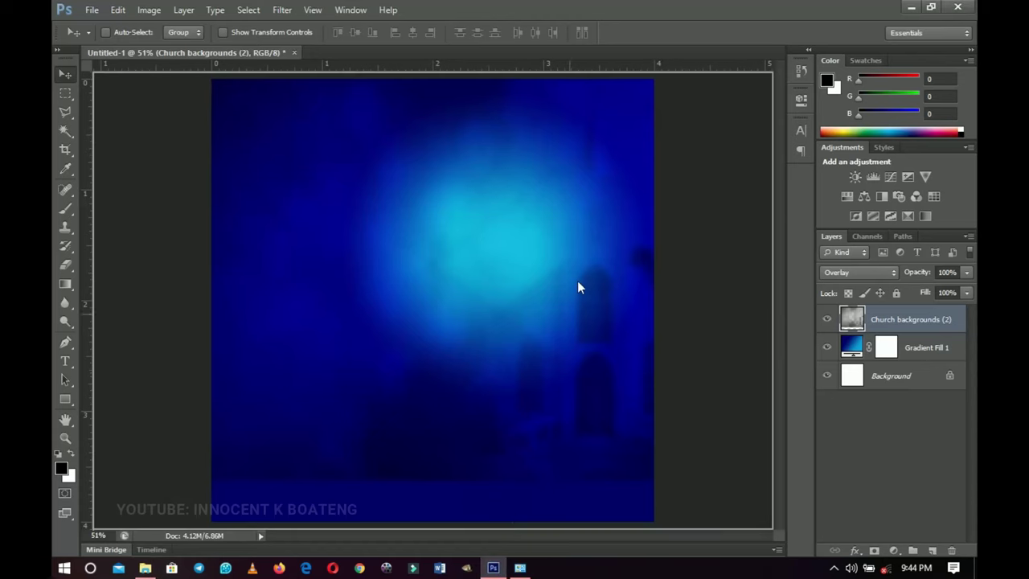
left_click_drag(577, 287, 579, 291)
key("Return")
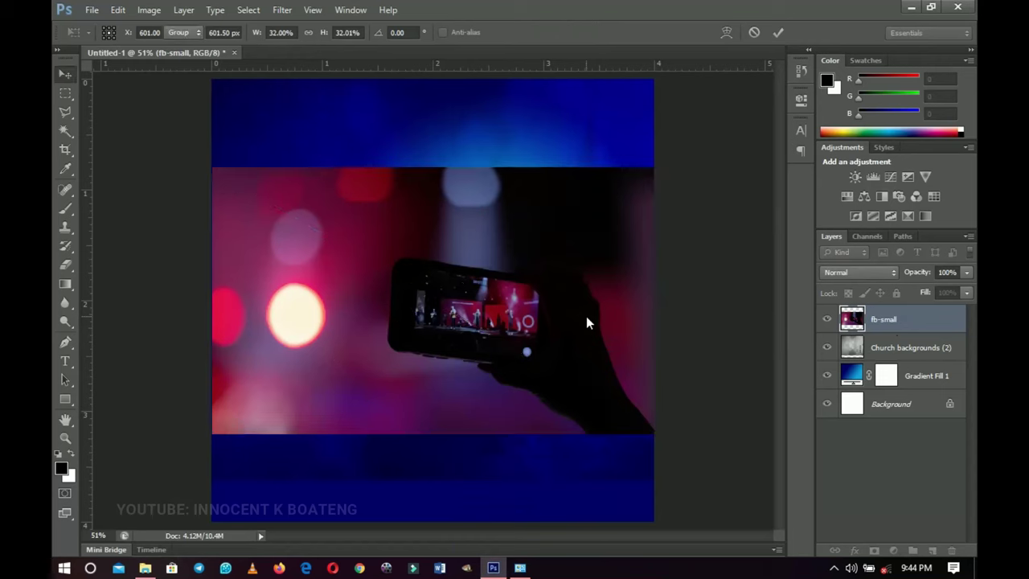
left_click_drag(586, 316, 630, 233)
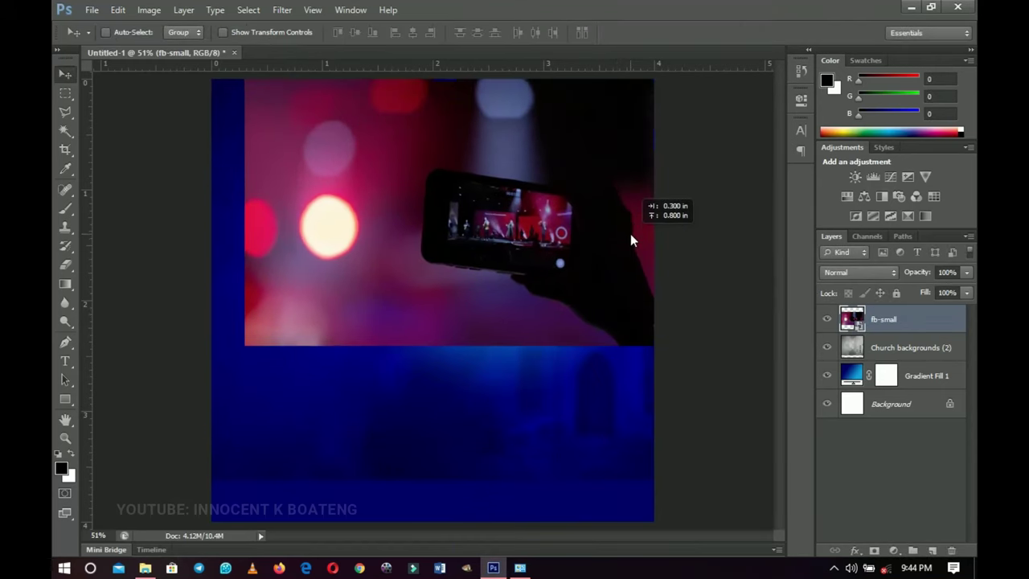
Rasterize the fb-small layer and desaturate it
right_click(925, 321)
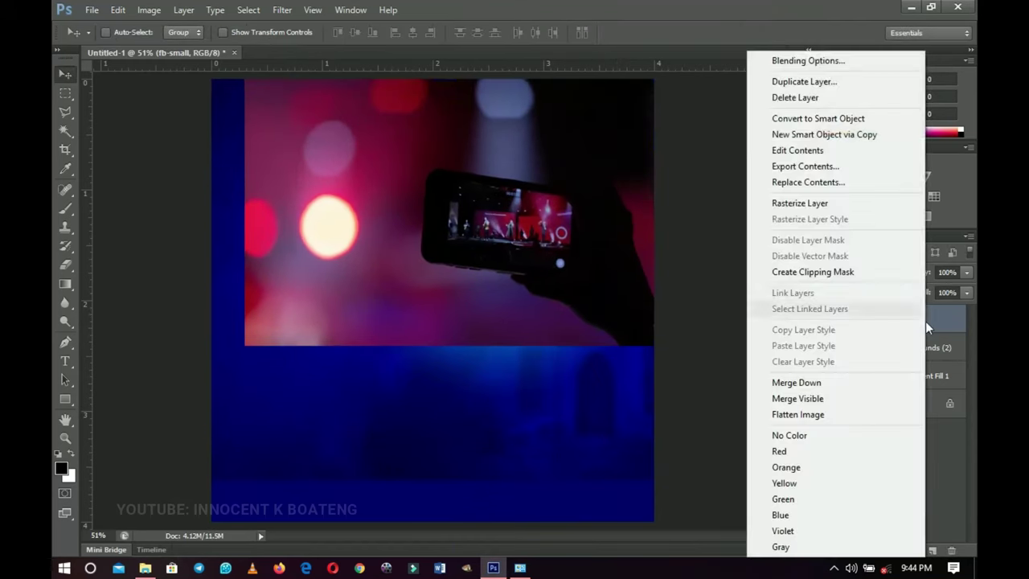
left_click(811, 210)
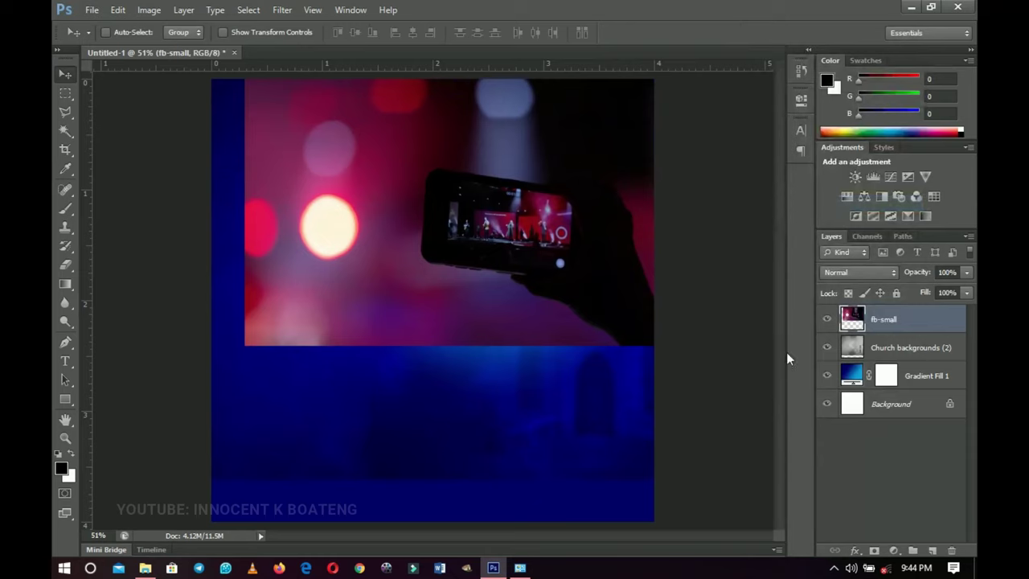
key("ctrl+shift+u")
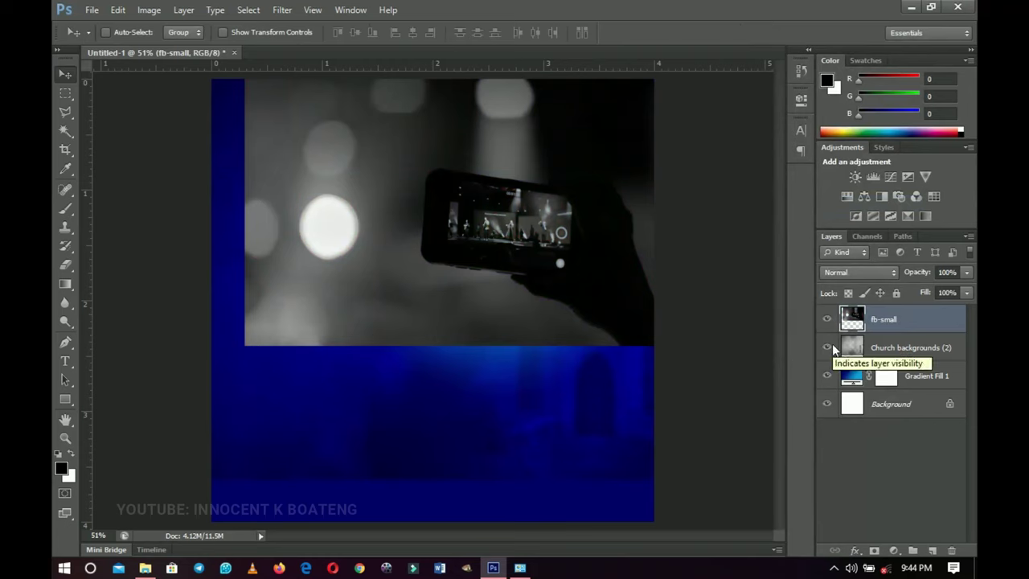
Set the fb-small layer's blend mode to Overlay and move it further toward the canvas's upper right
left_click(831, 273)
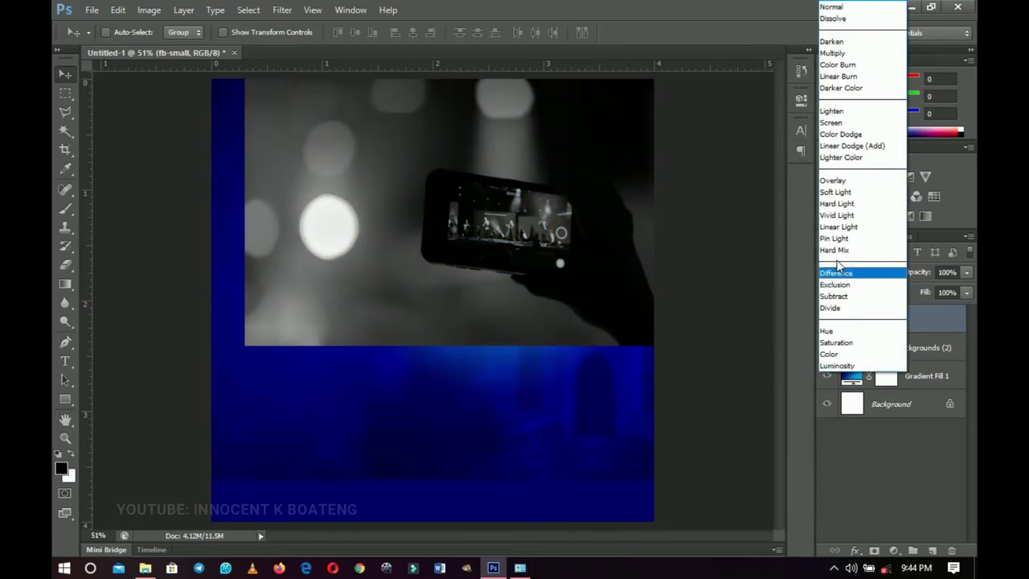
left_click(838, 183)
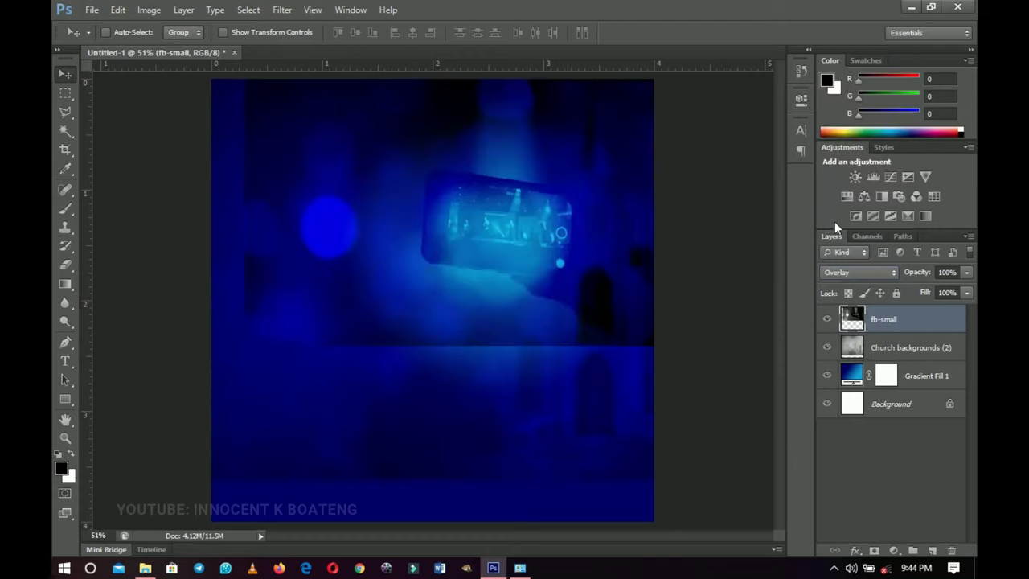
left_click_drag(599, 241, 650, 226)
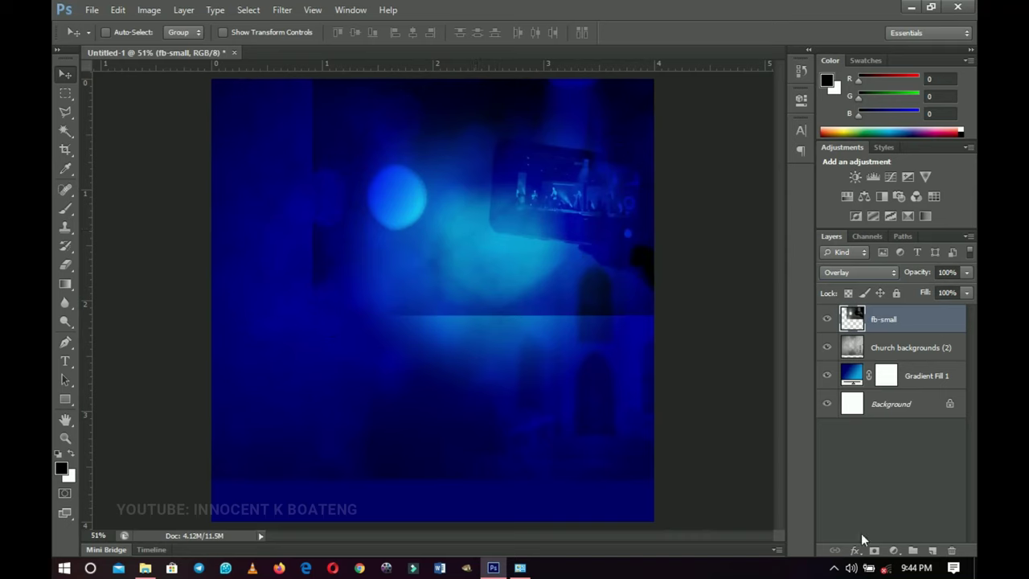
Add a layer mask to fb-small and paint its left and lower edges out with a 500 px black brush
left_click(873, 550)
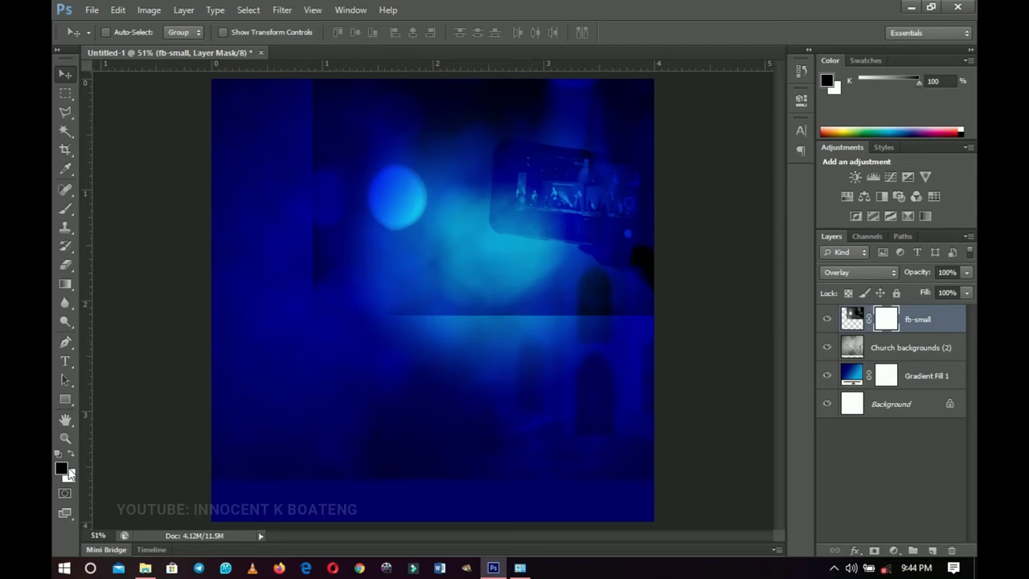
key("b")
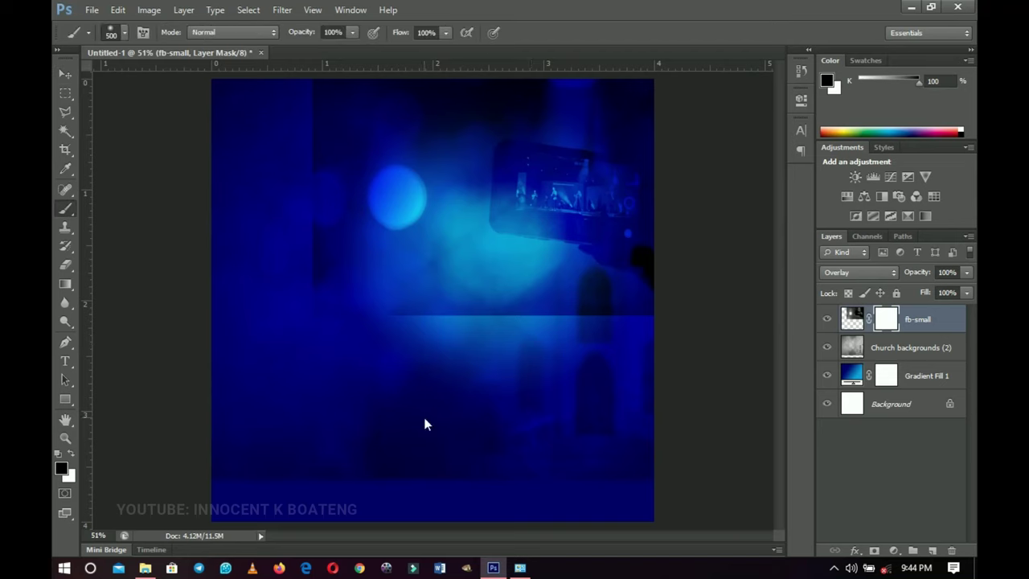
mouse_move(602, 374)
left_mouse_down()
mouse_move(513, 385)
mouse_move(338, 347)
left_mouse_up()
mouse_move(326, 191)
left_mouse_down()
mouse_move(286, 83)
mouse_move(250, 96)
left_mouse_up()
mouse_move(372, 366)
left_mouse_down()
mouse_move(568, 368)
mouse_move(585, 383)
left_mouse_up()
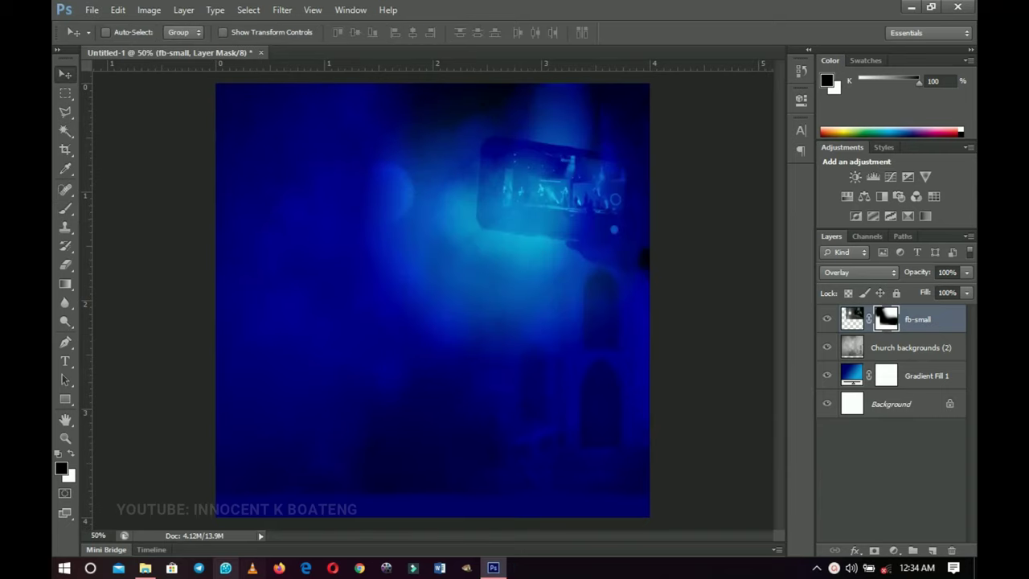
Place the Facebook-likes image at about 30% scale over the upper left part of the canvas
left_click(145, 567)
left_click(279, 161)
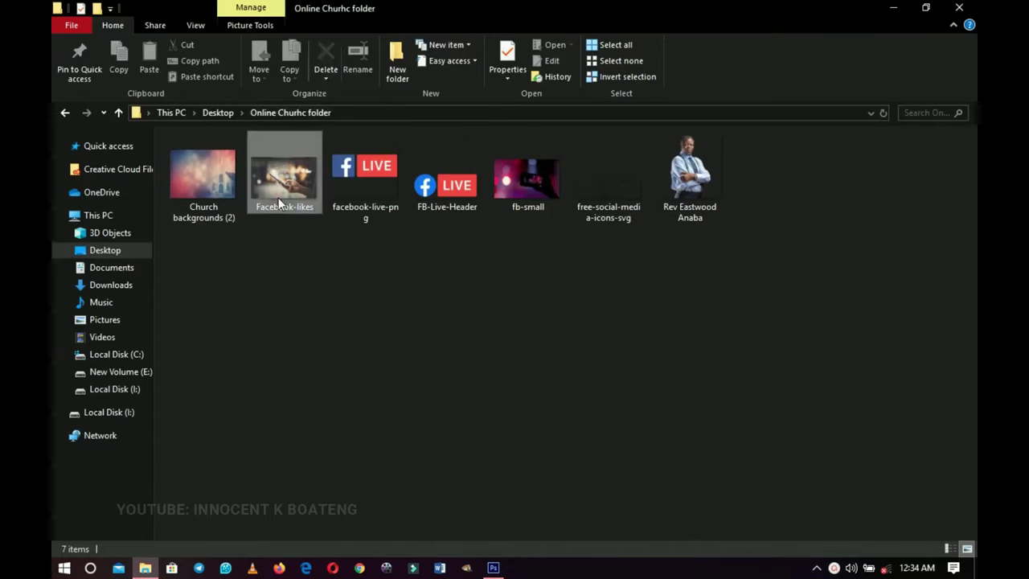
left_click_drag(285, 190, 470, 335)
left_click_drag(584, 399, 606, 409)
key("Return")
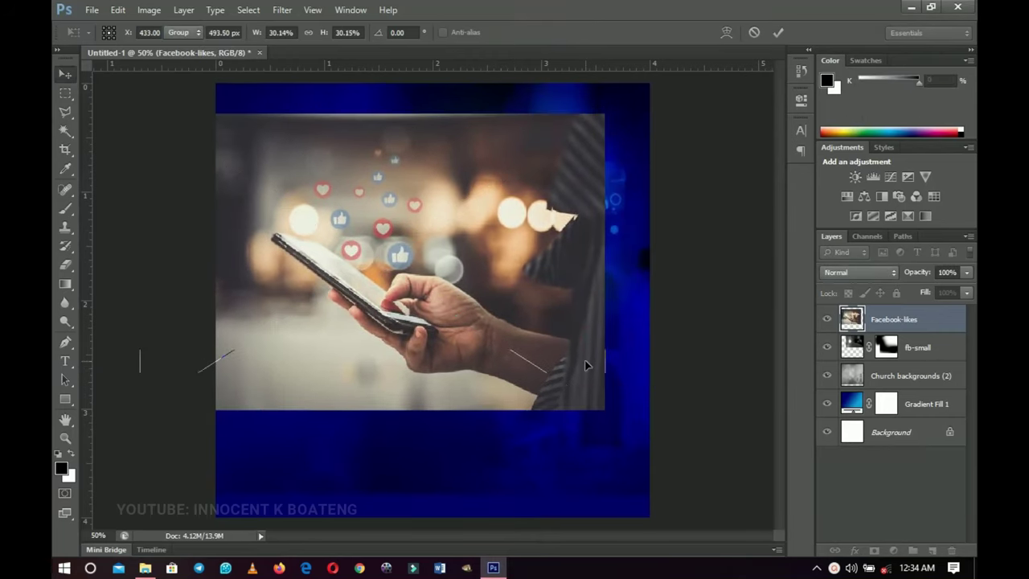
Set the Facebook-likes layer's blend mode to Overlay and rasterize it
left_click(858, 271)
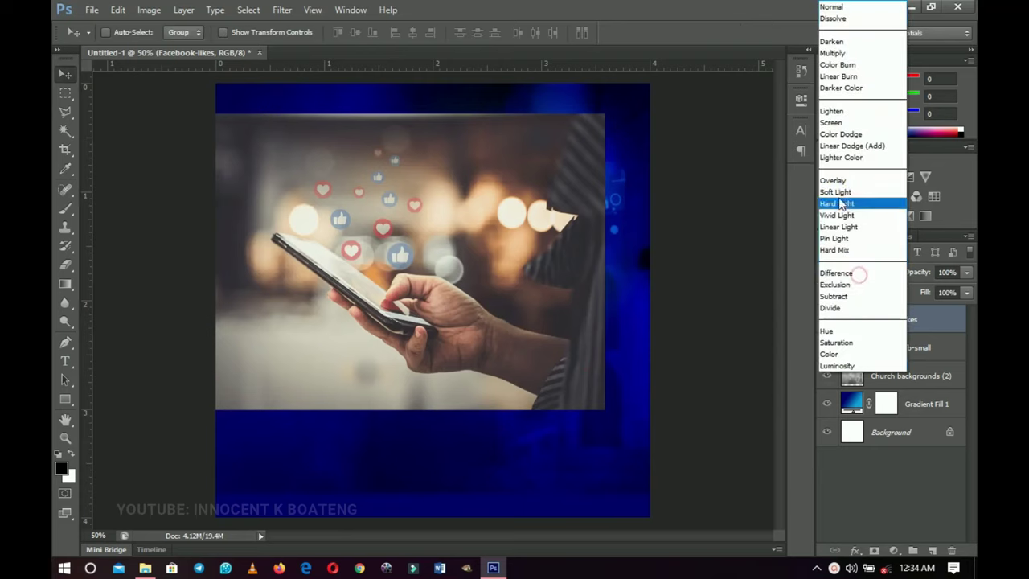
left_click(839, 178)
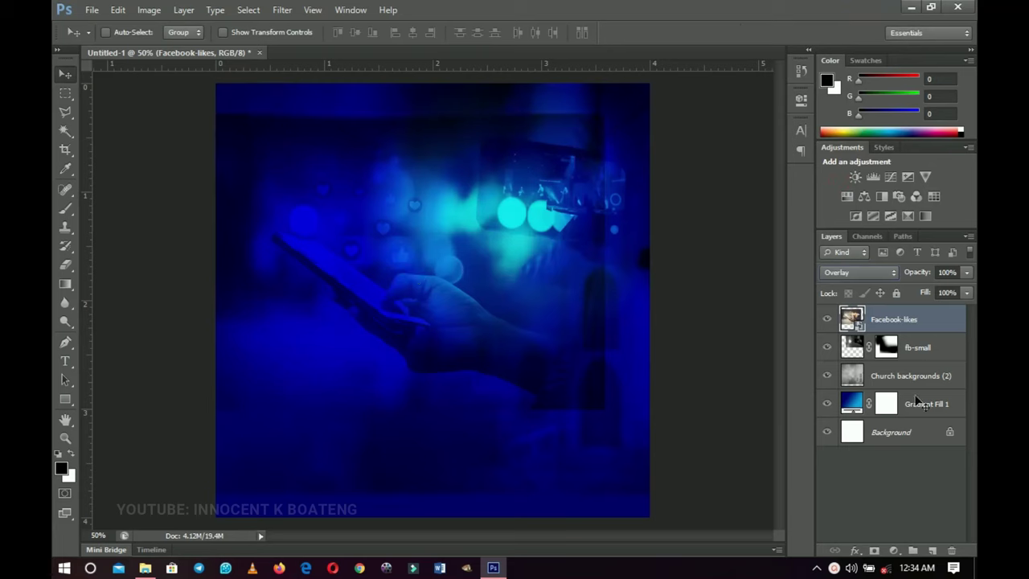
right_click(921, 321)
left_click(816, 202)
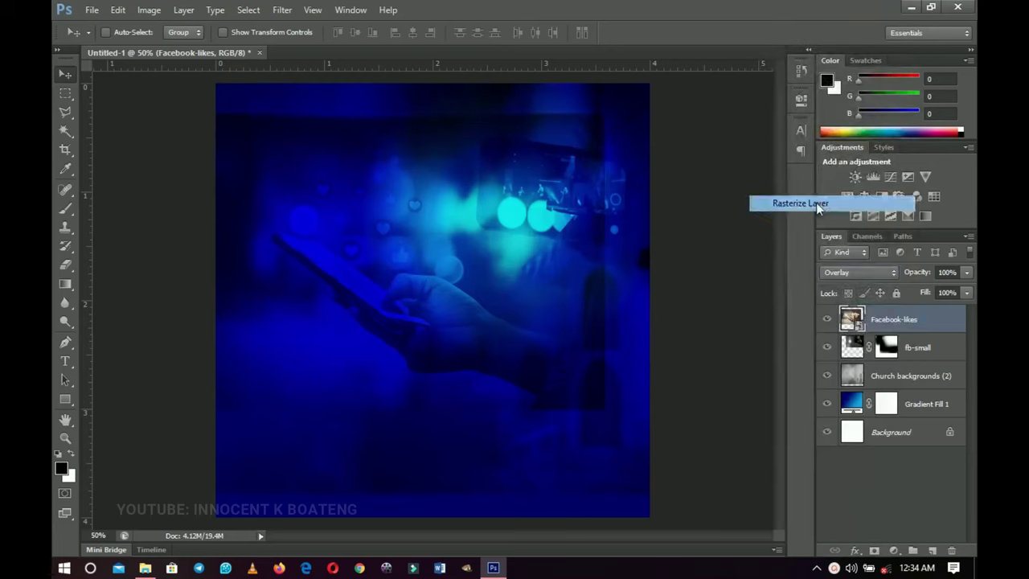
Add a layer mask to Facebook-likes and paint its outer edges out with a large soft black brush of 400 to 500 px
left_click(874, 553)
key("b")
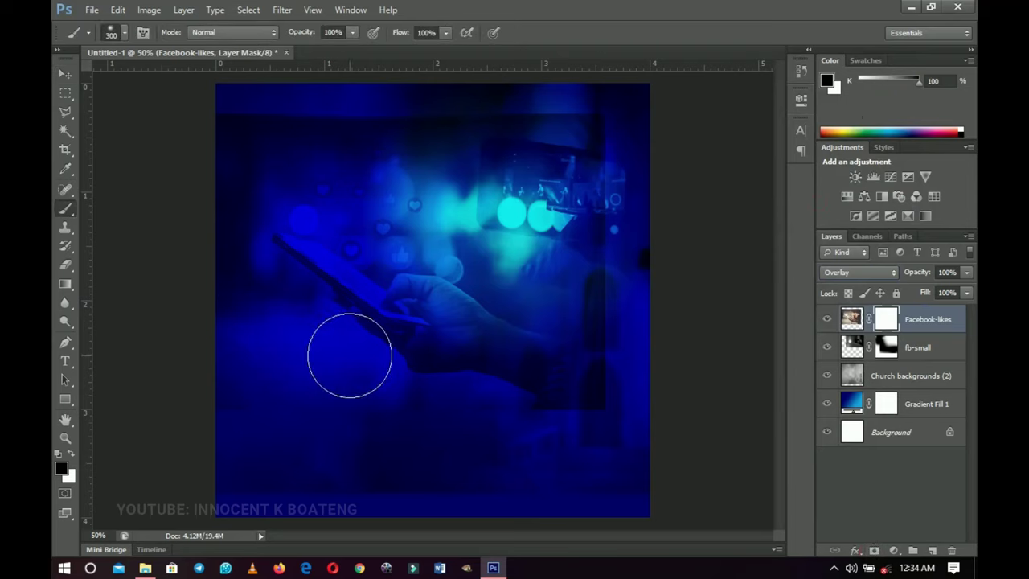
key("bracketright")
key("bracketright")
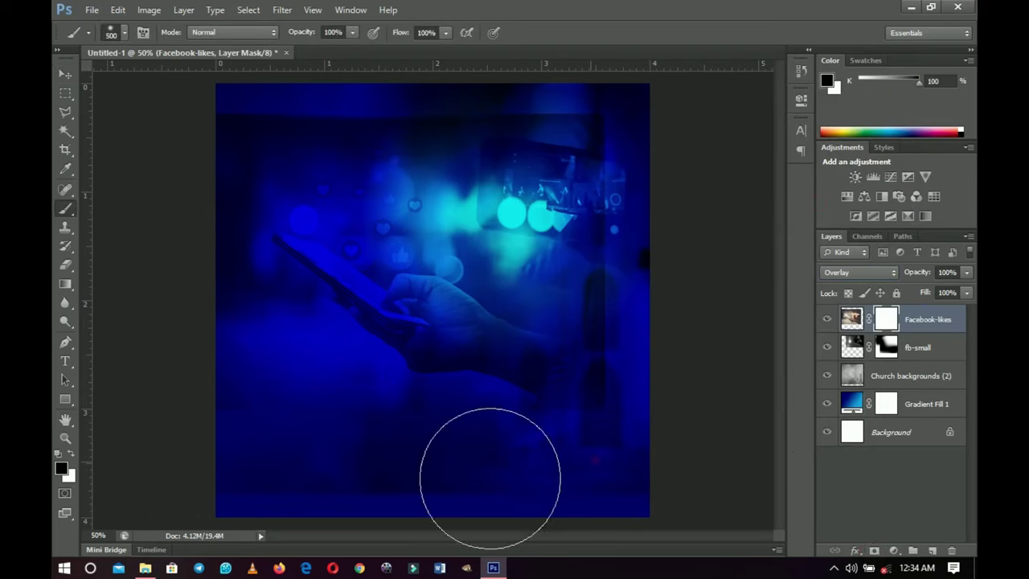
mouse_move(408, 490)
left_mouse_down()
mouse_move(606, 503)
mouse_move(606, 455)
mouse_move(656, 274)
mouse_move(625, 113)
mouse_move(642, 166)
left_mouse_up()
key("bracketleft")
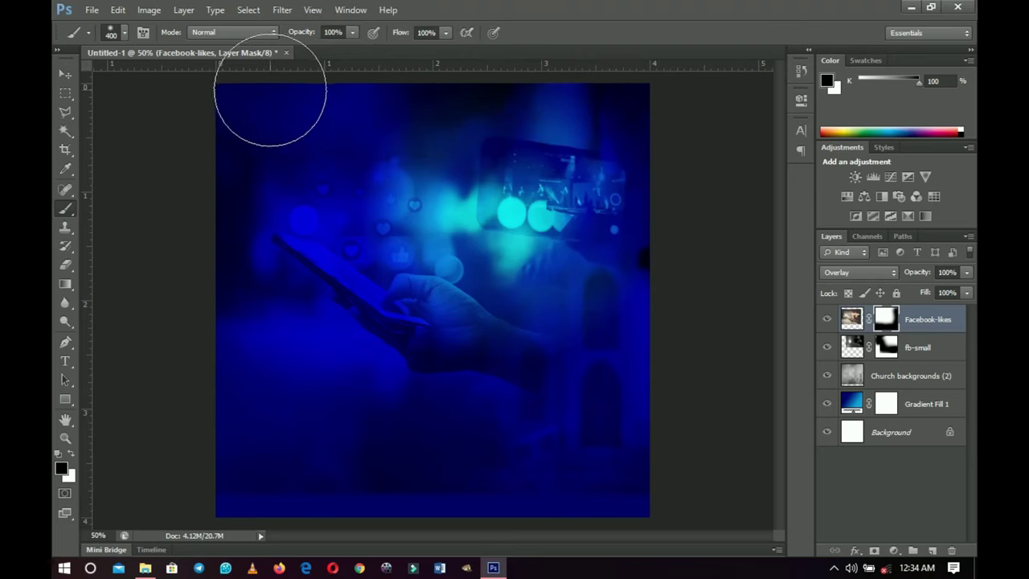
Move the masked Facebook-likes image left and slightly up so the phone sits near the canvas's left edge
key("v")
mouse_move(569, 333)
left_mouse_down()
mouse_move(519, 319)
mouse_move(533, 312)
left_mouse_up()
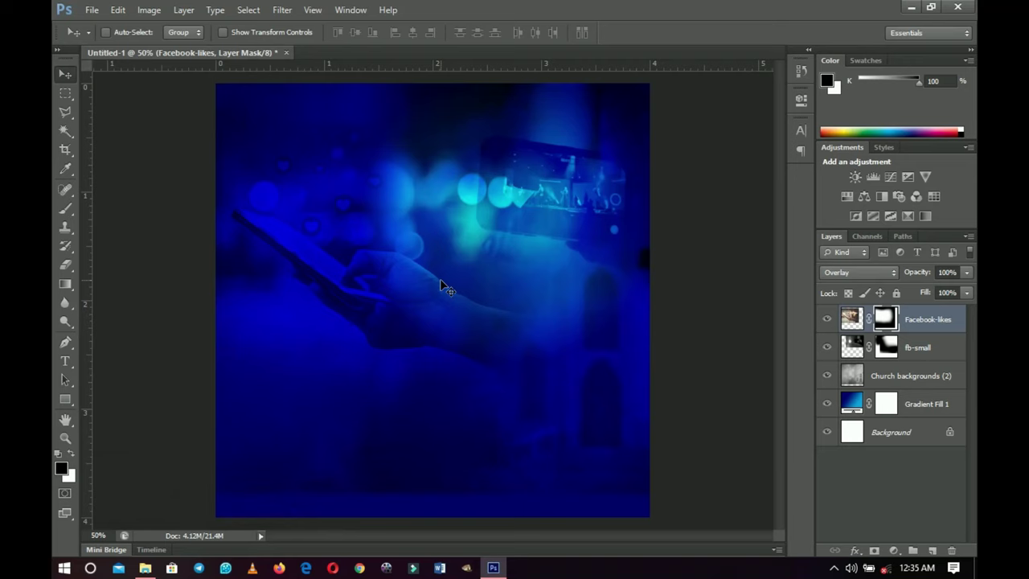
left_click_drag(439, 282, 430, 296)
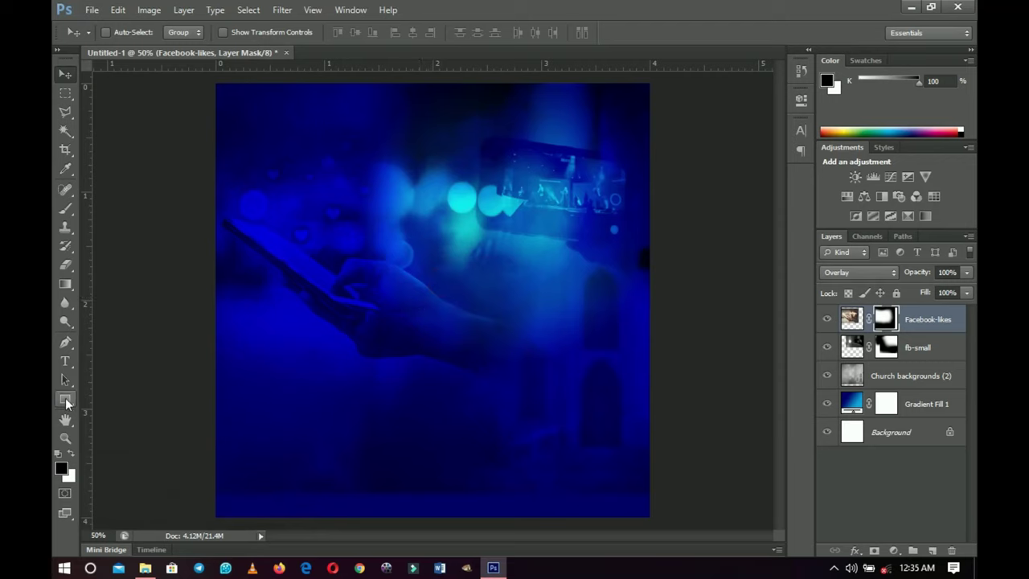
Draw a rectangle about 1312 x 330 px across the bottom of the canvas and fill it white
left_click(65, 401)
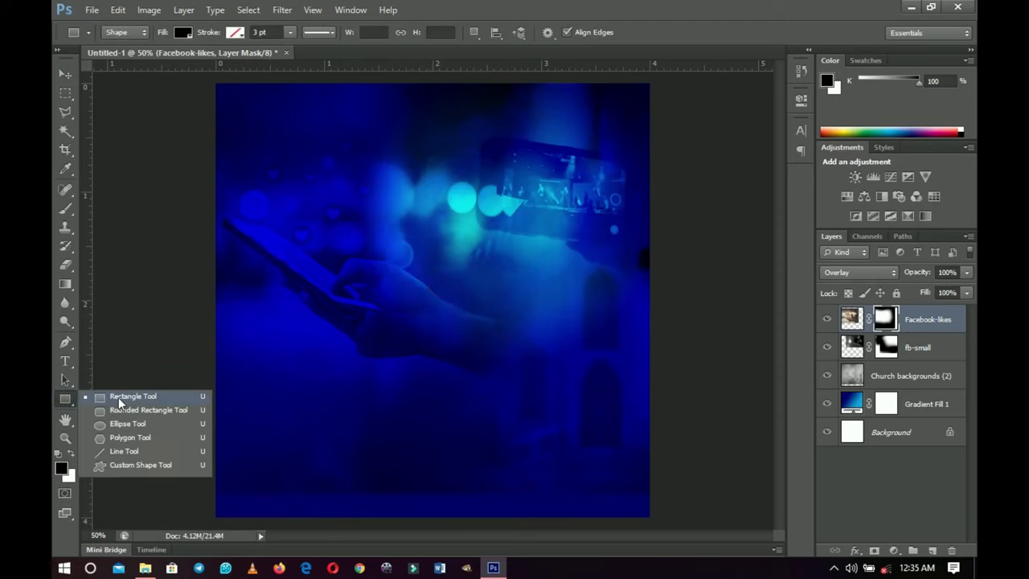
left_click(118, 397)
left_click_drag(190, 412, 664, 528)
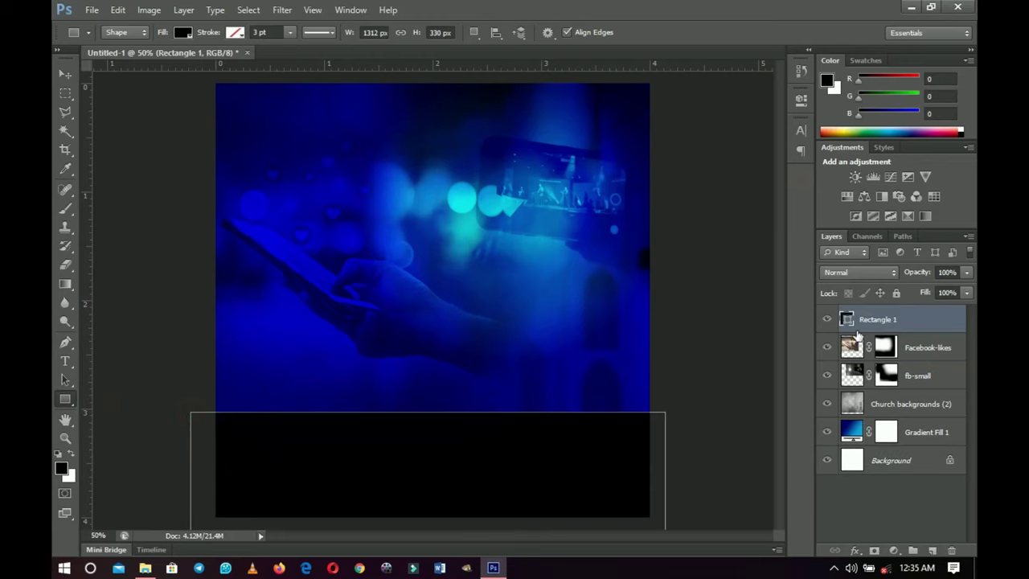
double_click(848, 320)
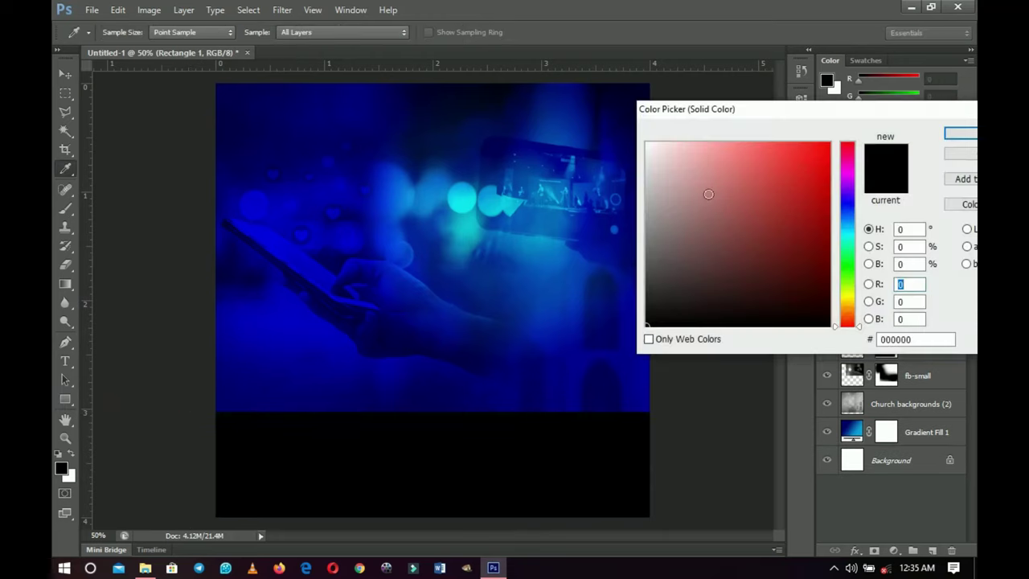
left_click(648, 144)
left_click(953, 136)
Fit the whole canvas in view and place the preacher's cutout photo from the Online Churhc folder at 96.01% scale
key("v")
key("z")
left_click(494, 426)
right_click(494, 430)
left_click(521, 440)
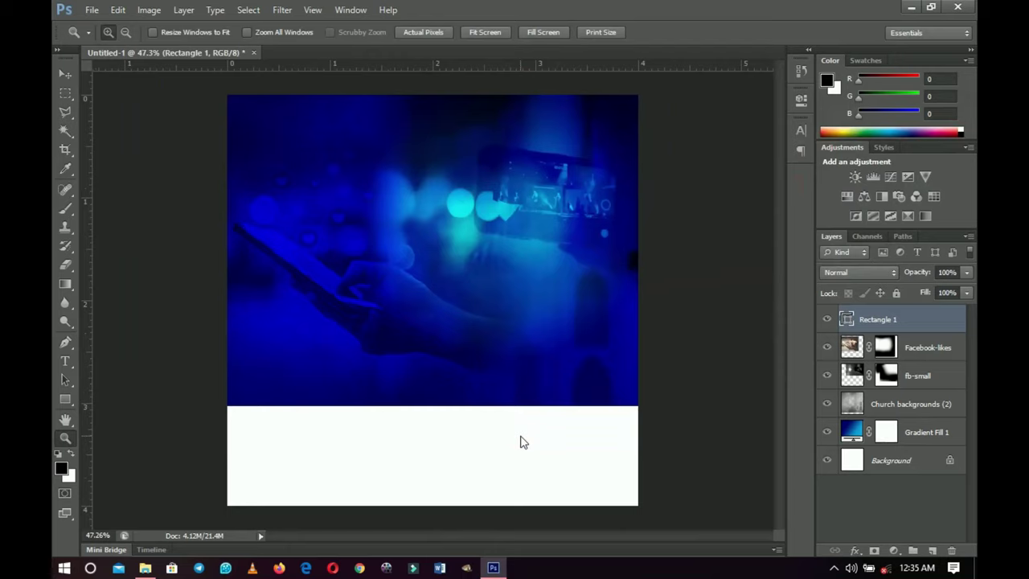
left_click(145, 567)
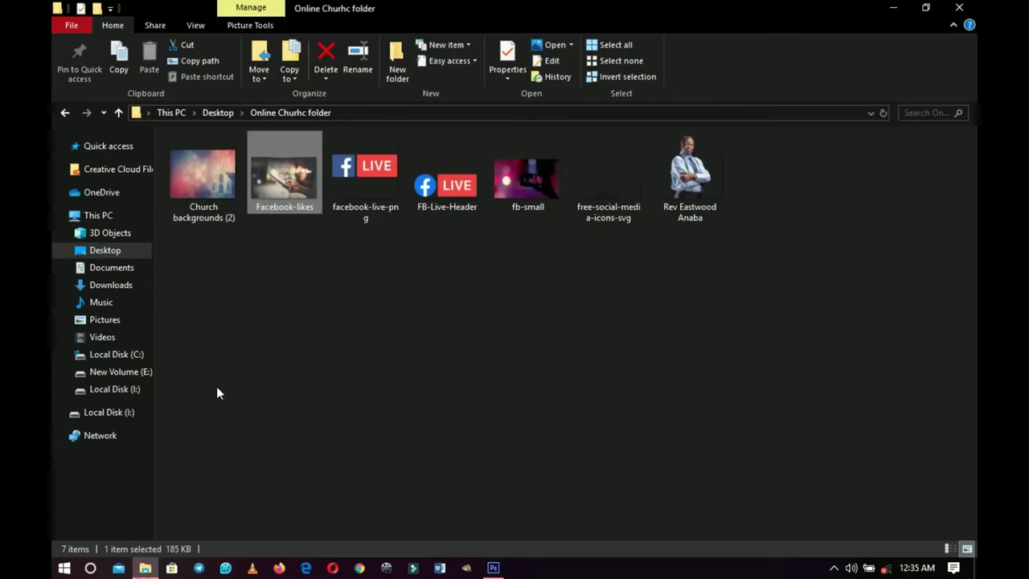
left_click_drag(673, 187, 422, 426)
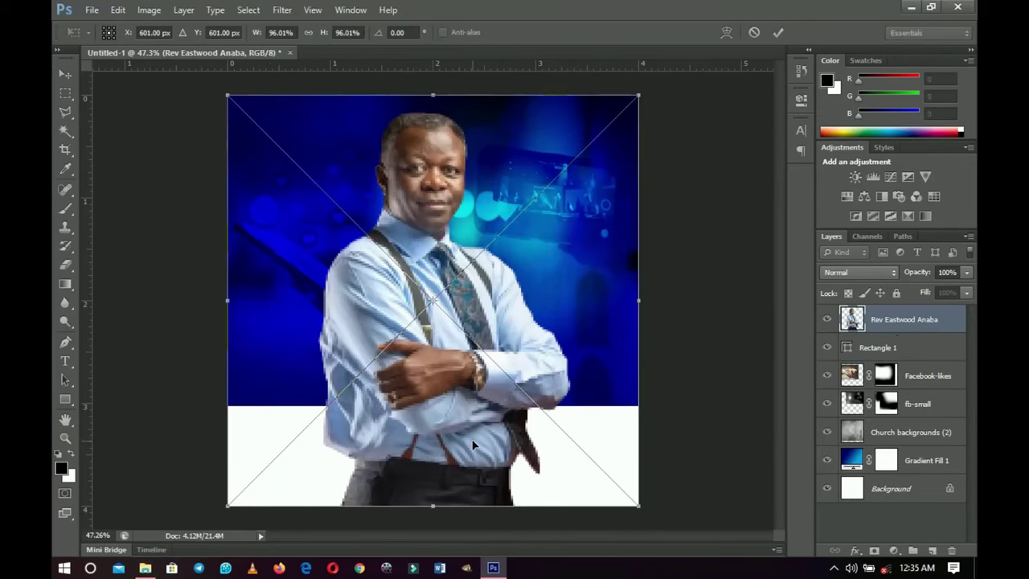
key("Return")
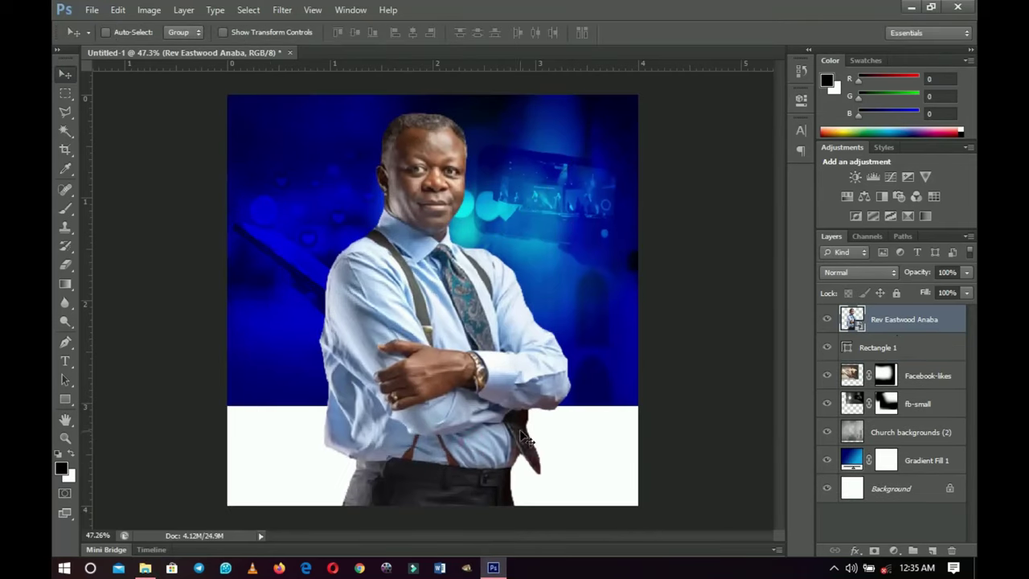
Scale the preacher's photo down to about 53% and move it into the canvas's lower left corner
key("ctrl+t")
left_click_drag(639, 97, 566, 211)
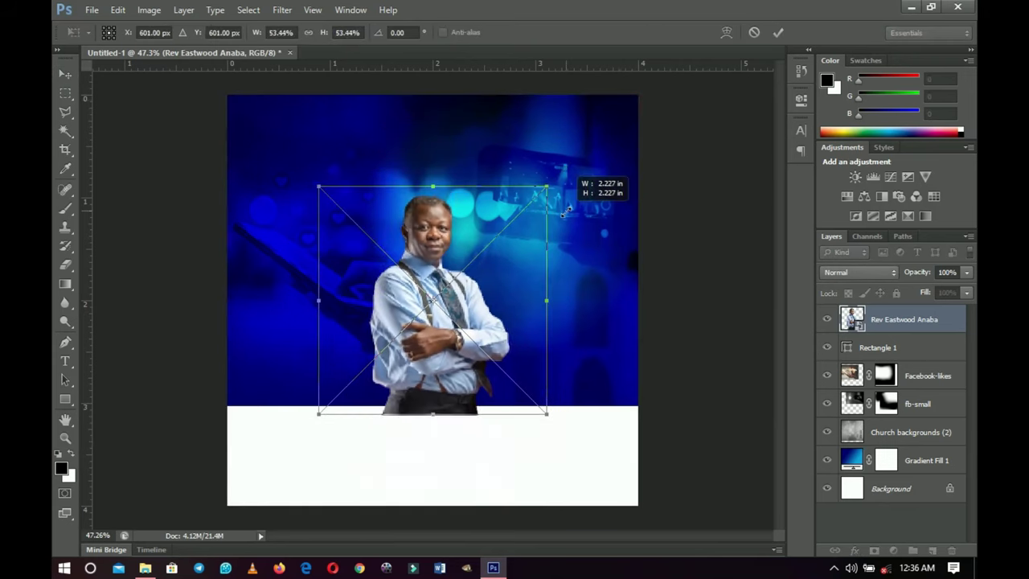
key("Return")
left_click_drag(505, 277, 374, 371)
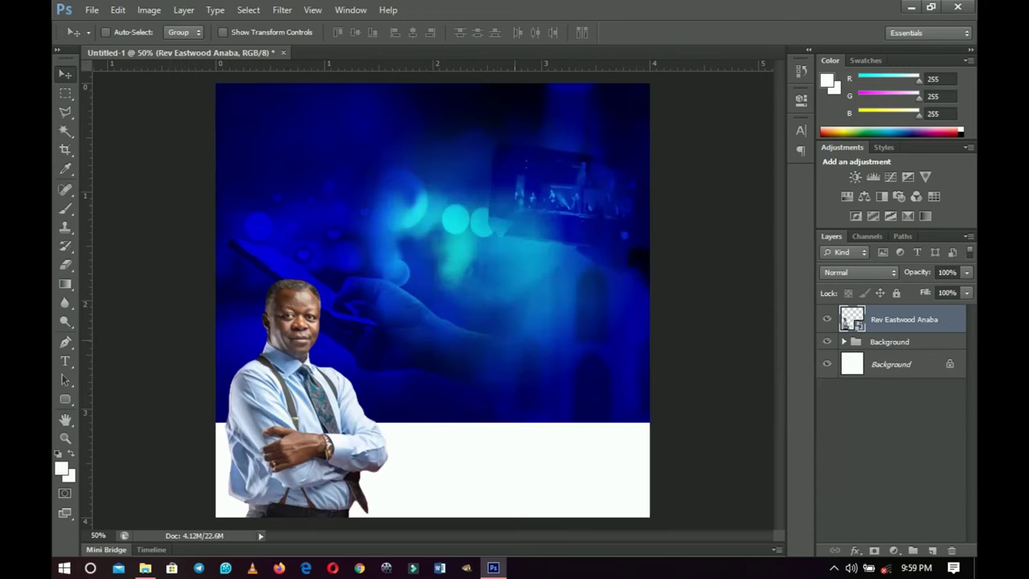
Enlarge the preacher's photo to 67.84% and position it at the canvas's lower left corner
key("ctrl+t")
left_click_drag(435, 263, 452, 248)
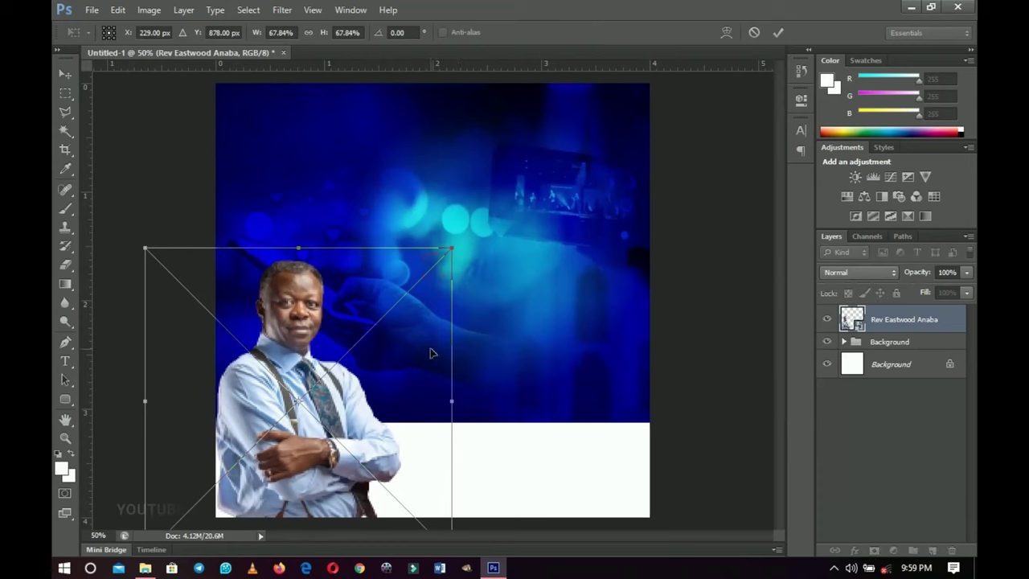
left_click_drag(430, 352, 432, 345)
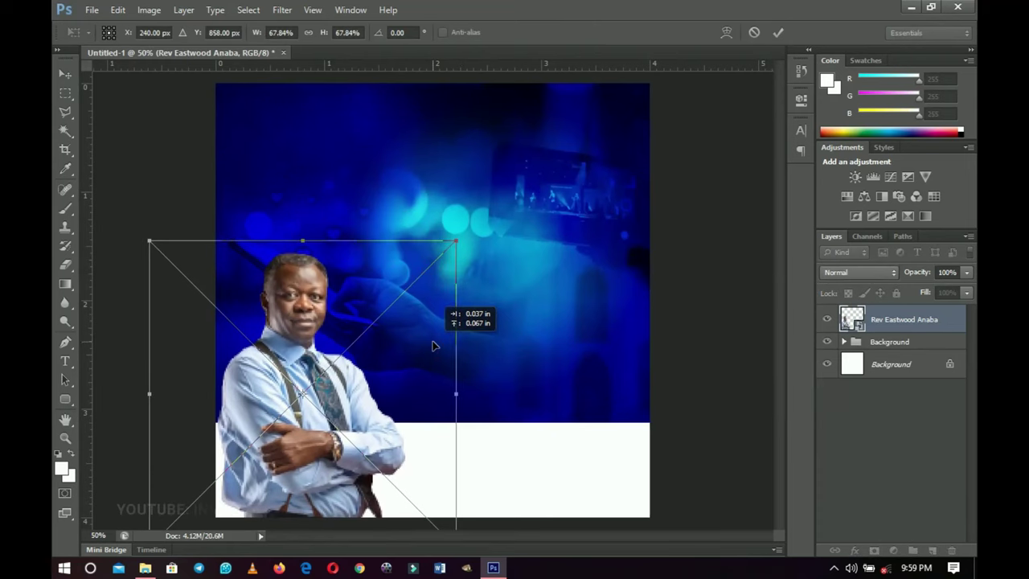
key("Return")
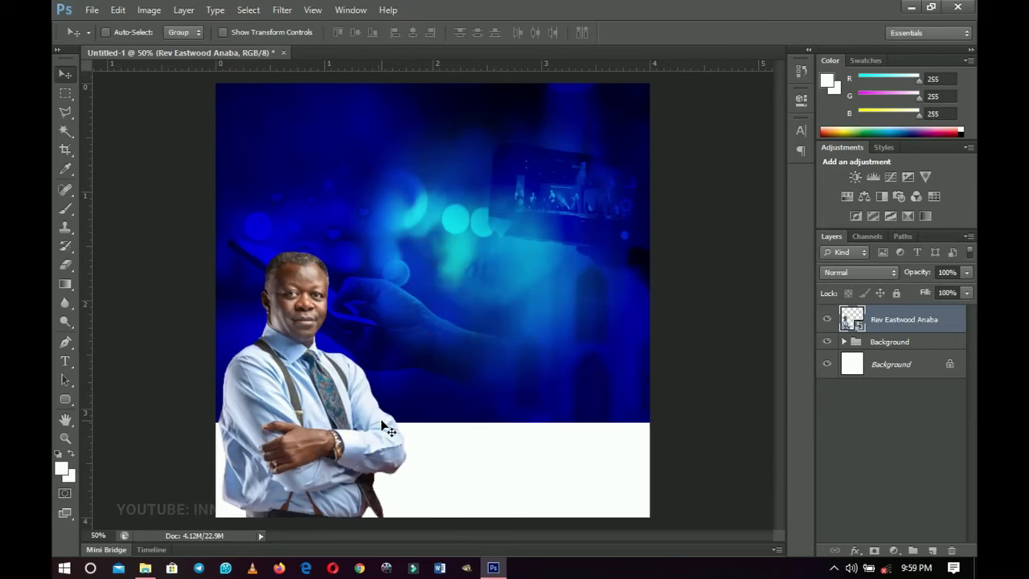
Rasterize the preacher's photo layer and add a layer mask to it
right_click(898, 319)
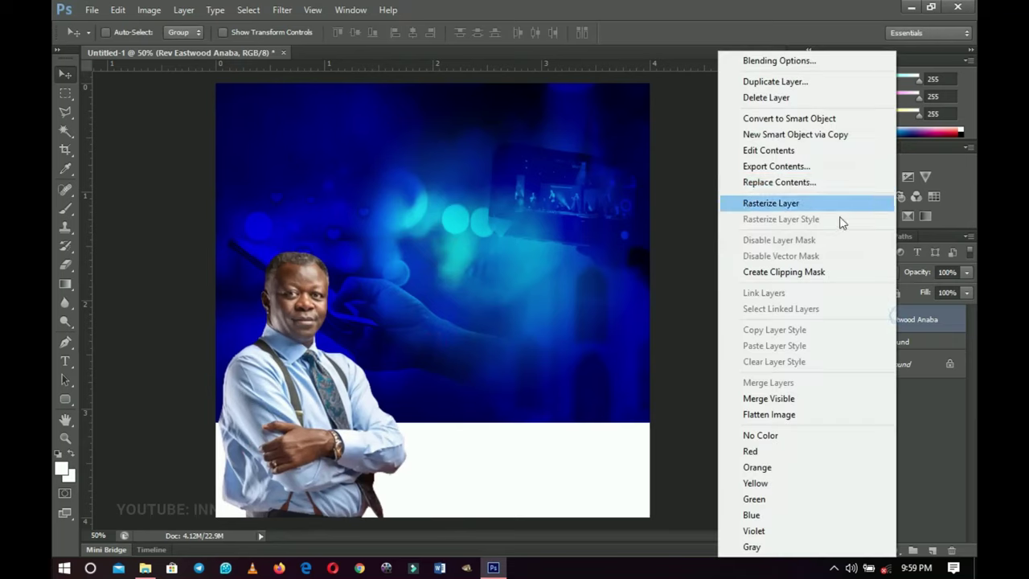
left_click(786, 203)
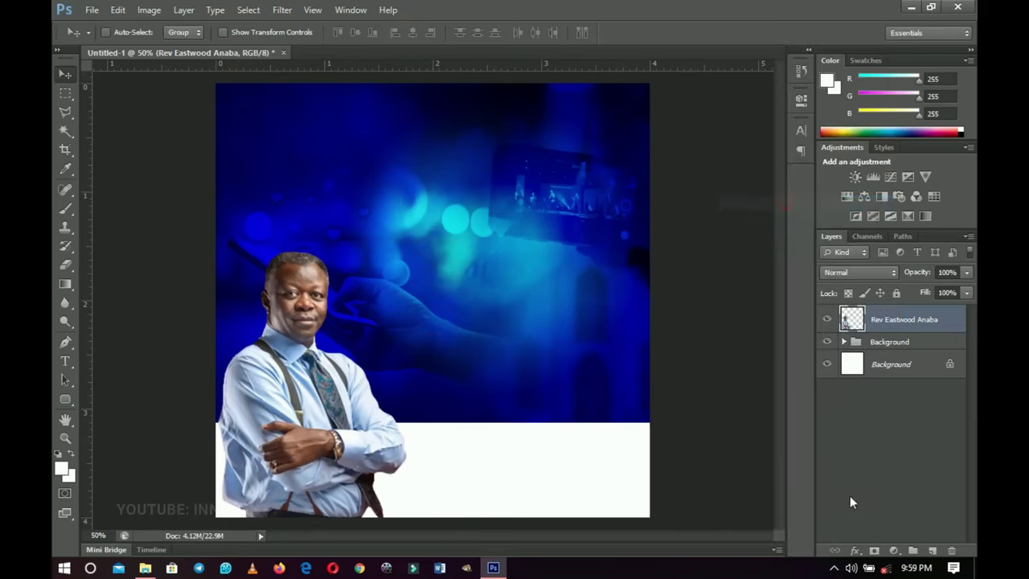
left_click(874, 551)
Paint black with a soft brush on the preacher's layer mask to fade the lower torso into the white band
key("b")
left_click_drag(331, 519, 496, 304)
mouse_move(418, 434)
left_mouse_down()
mouse_move(394, 378)
mouse_move(437, 339)
mouse_move(430, 360)
left_mouse_up()
key("bracketleft")
key("bracketleft")
key("bracketleft")
key("bracketleft")
key("bracketleft")
mouse_move(503, 463)
left_mouse_down()
mouse_move(442, 490)
mouse_move(321, 487)
left_mouse_up()
key("bracketright")
key("bracketright")
key("bracketright")
mouse_move(249, 451)
left_mouse_down()
mouse_move(407, 477)
mouse_move(479, 466)
mouse_move(487, 481)
mouse_move(265, 477)
mouse_move(199, 460)
left_mouse_up()
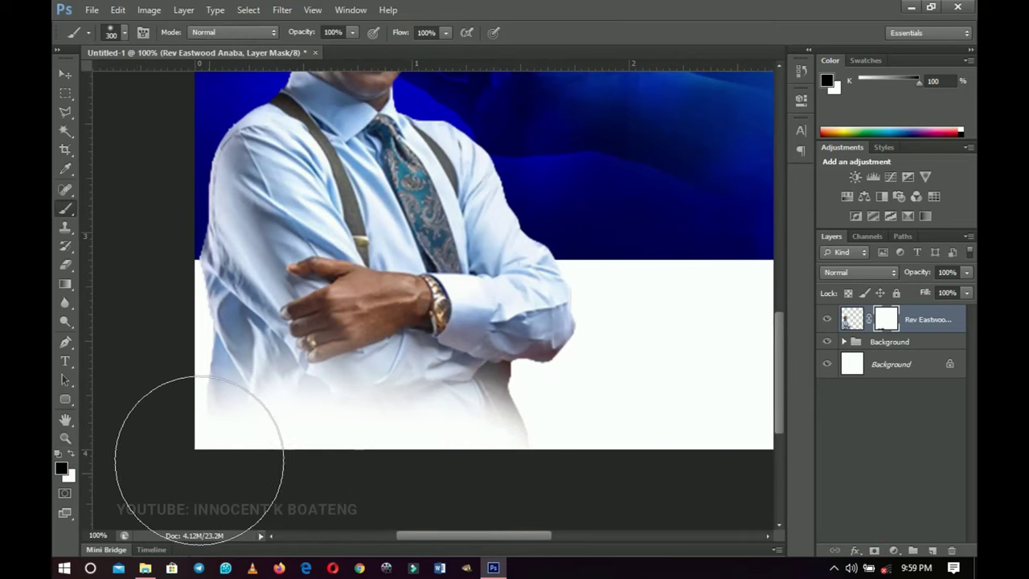
Move the faded preacher's photo slightly down so it sits at the canvas's lower edge
key("z")
left_click(442, 418, "alt")
key("v")
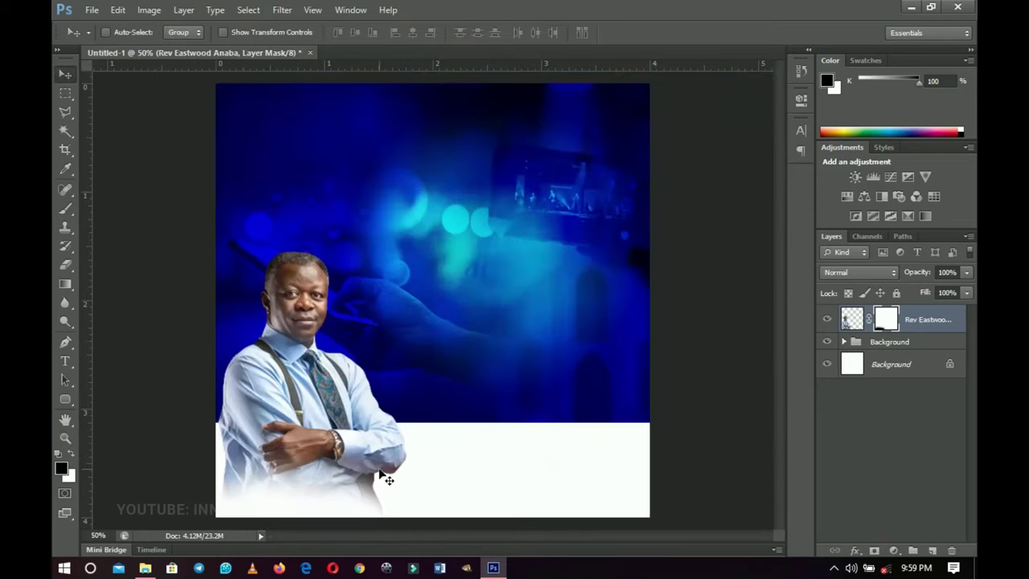
left_click_drag(384, 476, 383, 487)
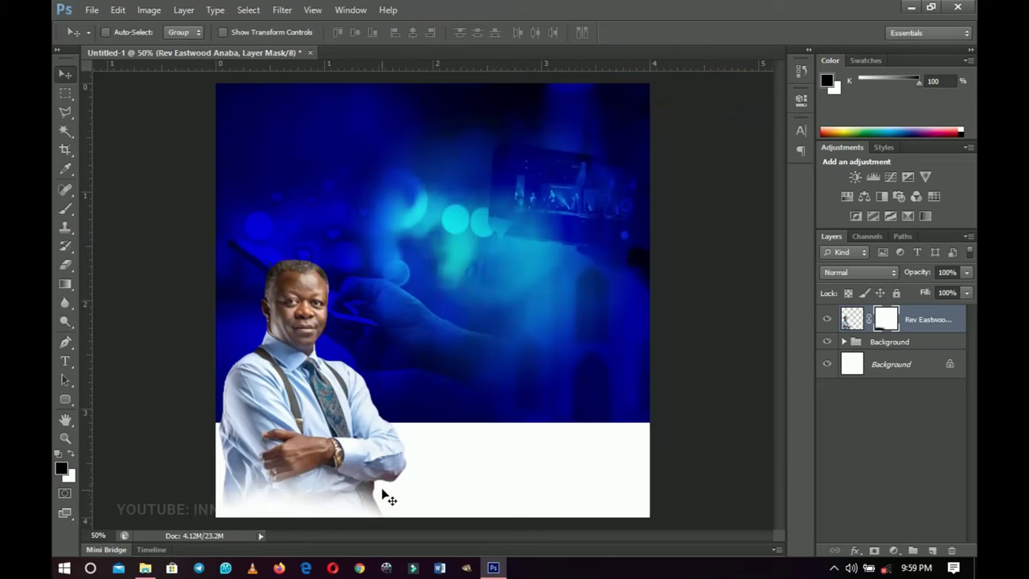
key("b")
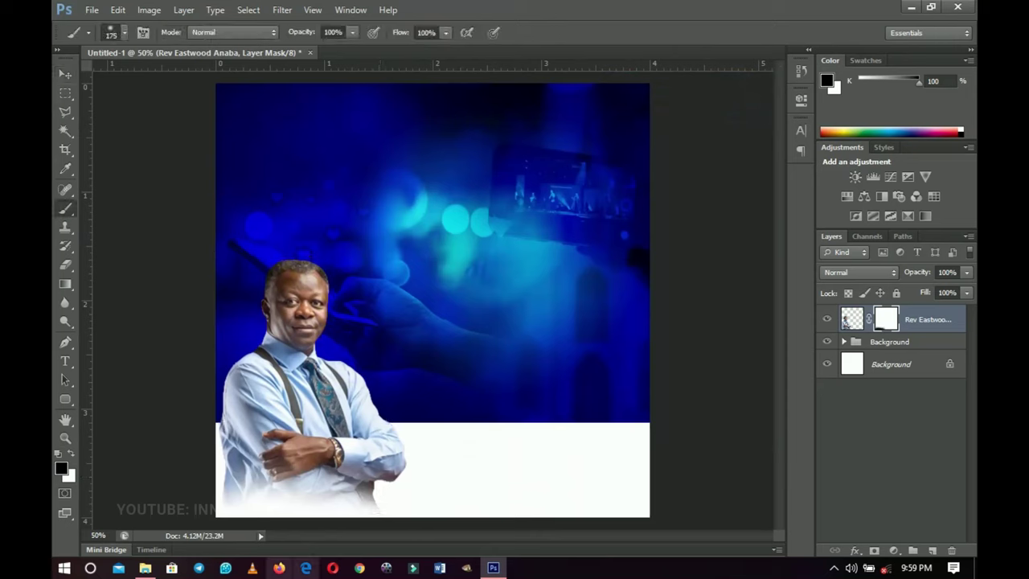
key("v")
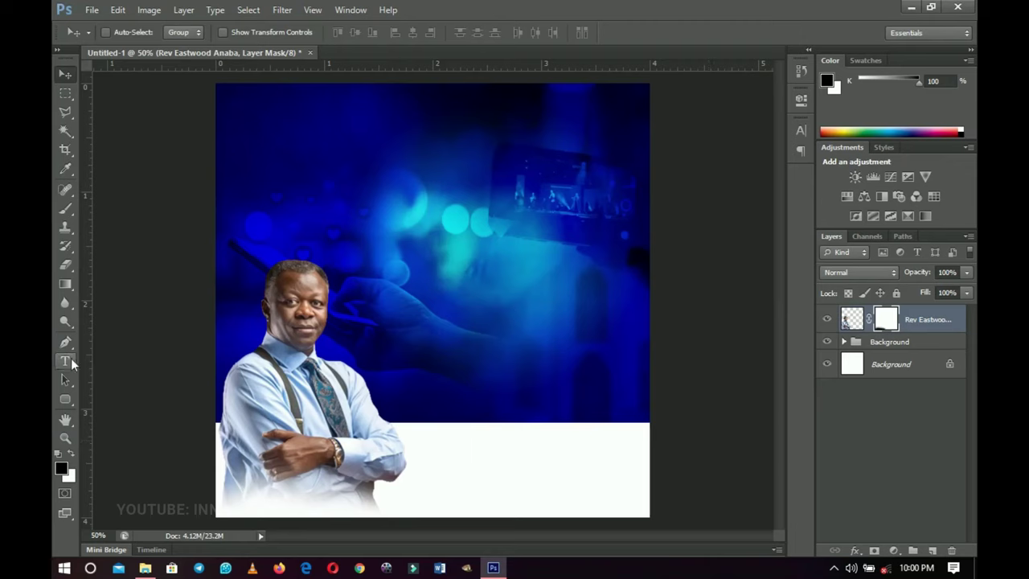
Add the title EASTWOOD ANABA MINISTRIES near the canvas's upper edge in Raleway SemiBold at 33.03 pt
key("t")
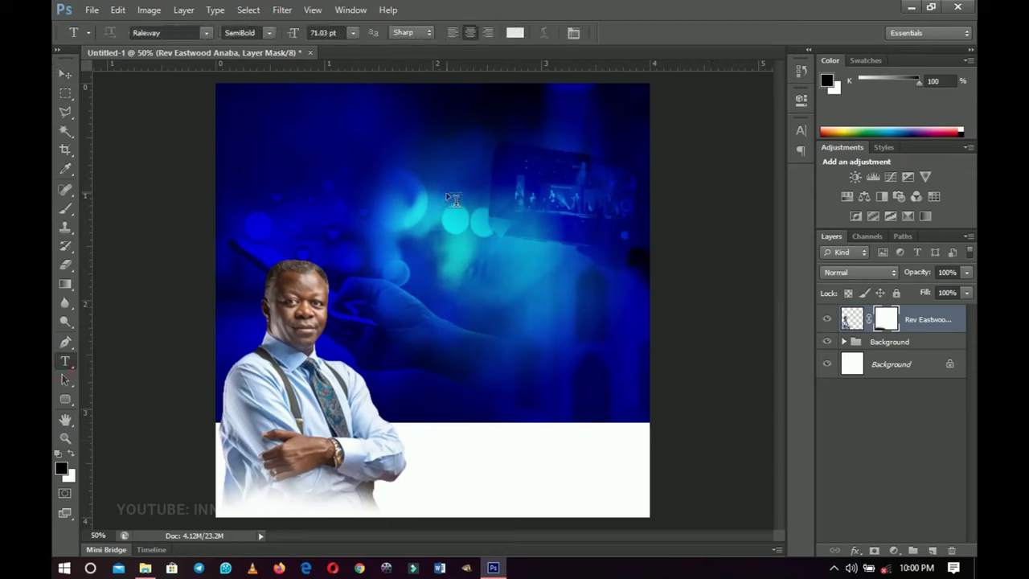
left_click(390, 130)
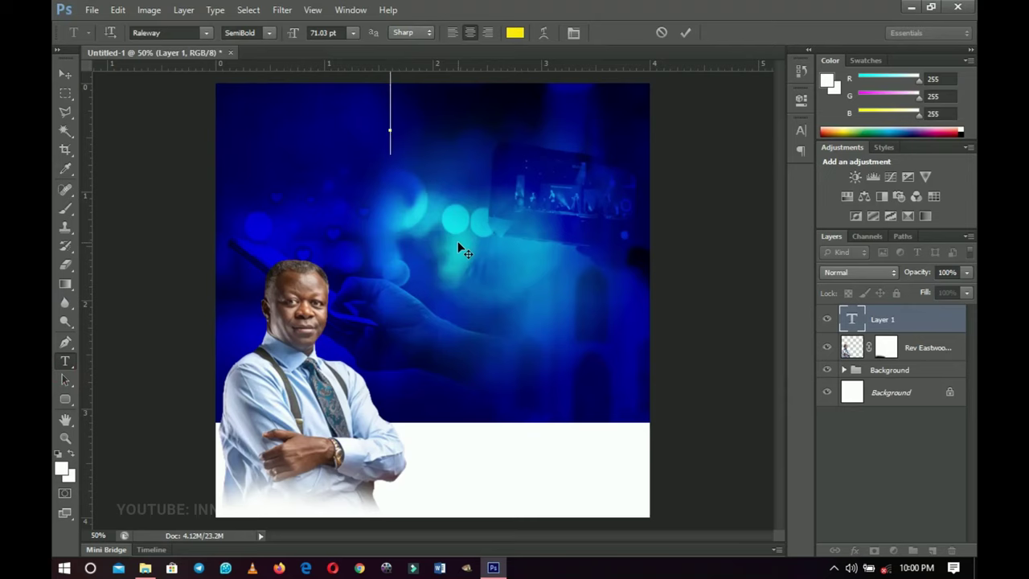
left_click_drag(292, 34, 265, 40)
key("Return")
type("EASTWOOD ANABA")
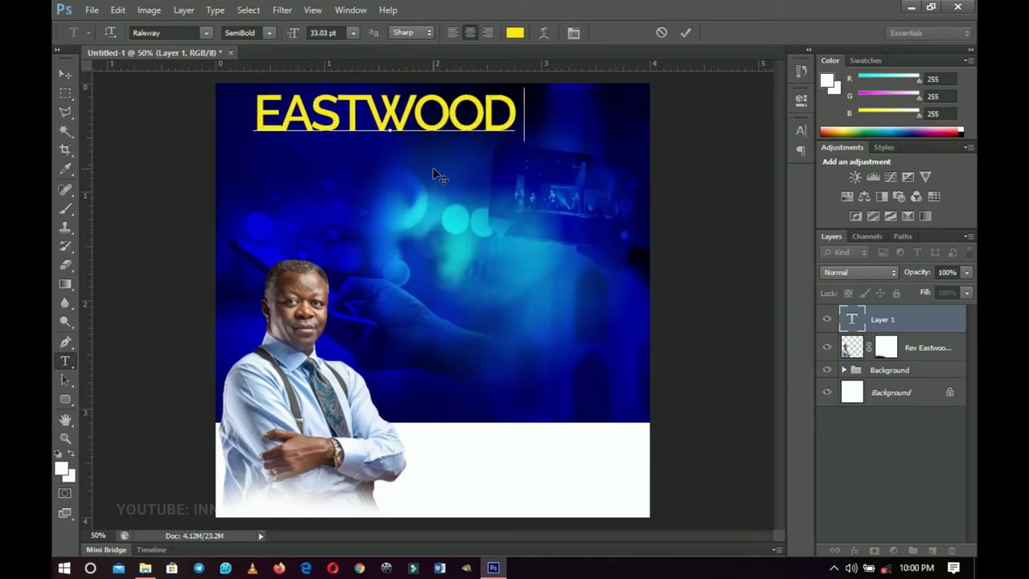
type("M")
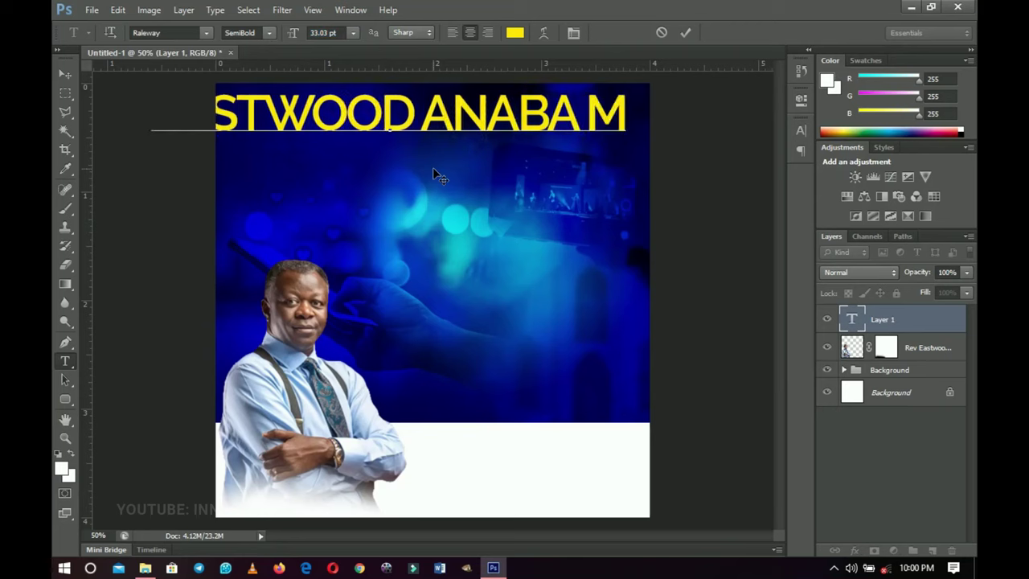
type("INISTR")
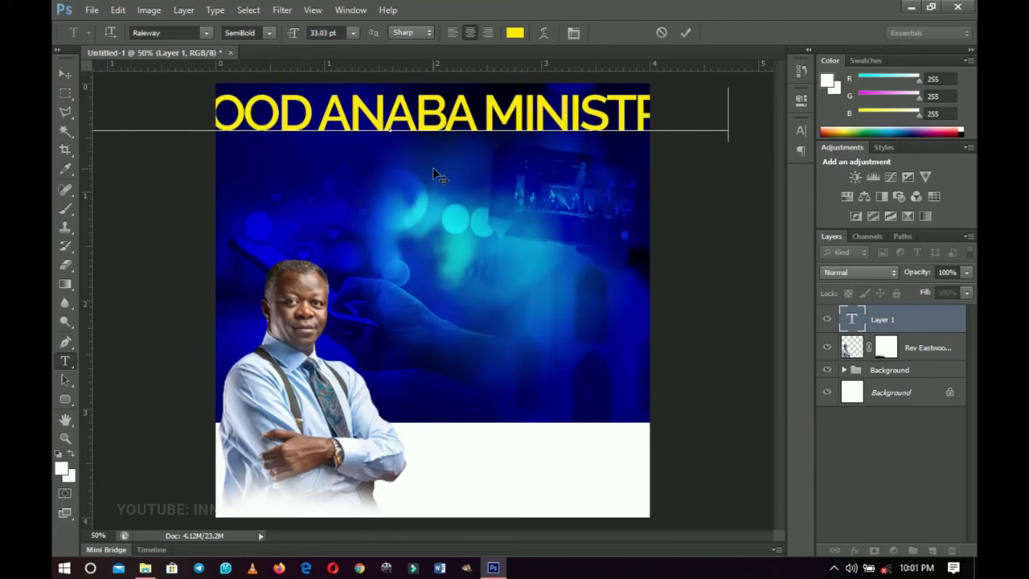
Recolor the whole title text to white (ffffff)
key("ctrl+a")
left_click(514, 32)
type("ffffff")
key("Tab")
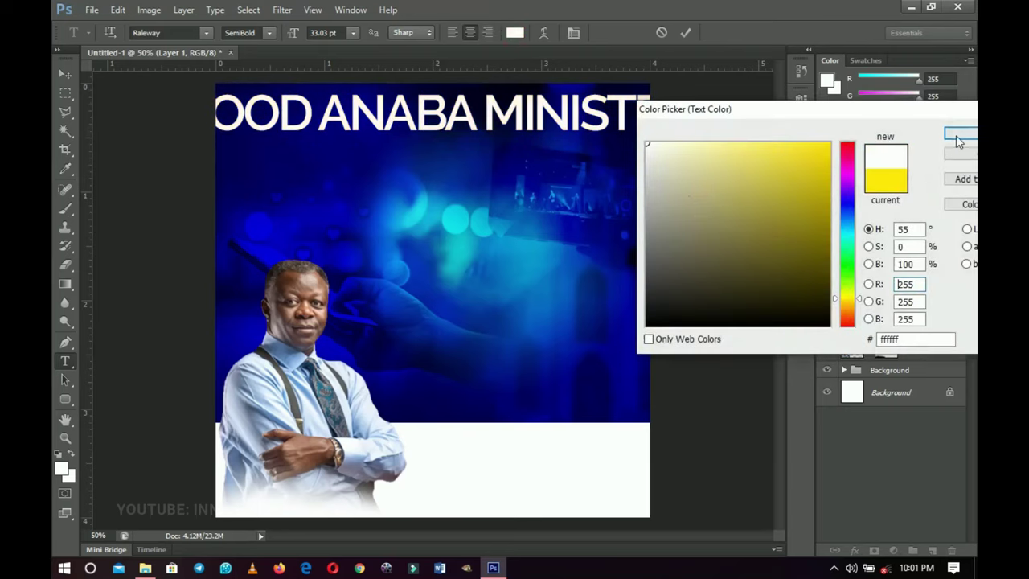
left_click(955, 135)
left_click(72, 73)
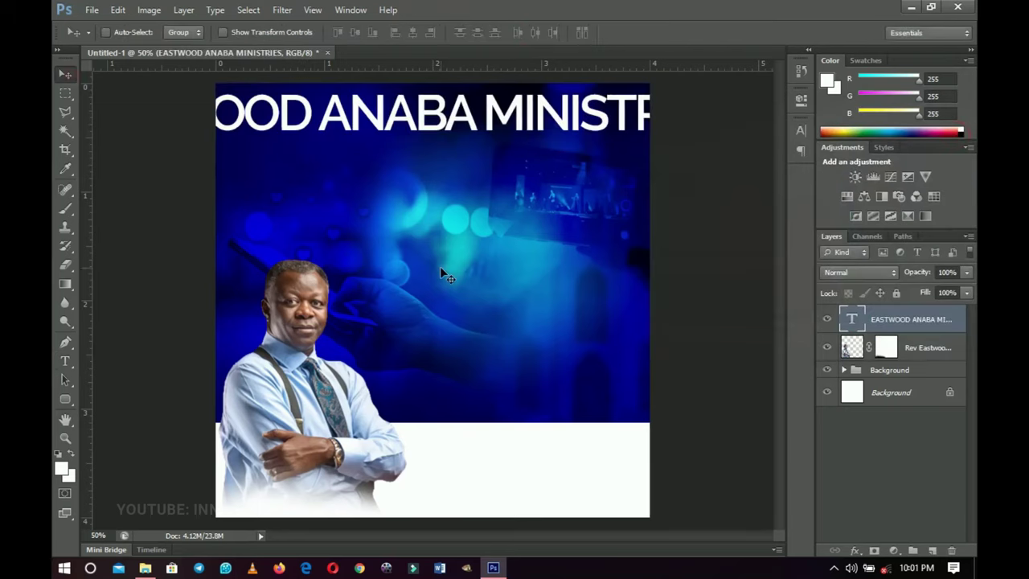
Scale the title down to fit within the canvas and center it horizontally on the canvas
key("ctrl+t")
left_click_drag(724, 92, 491, 141)
key("Return")
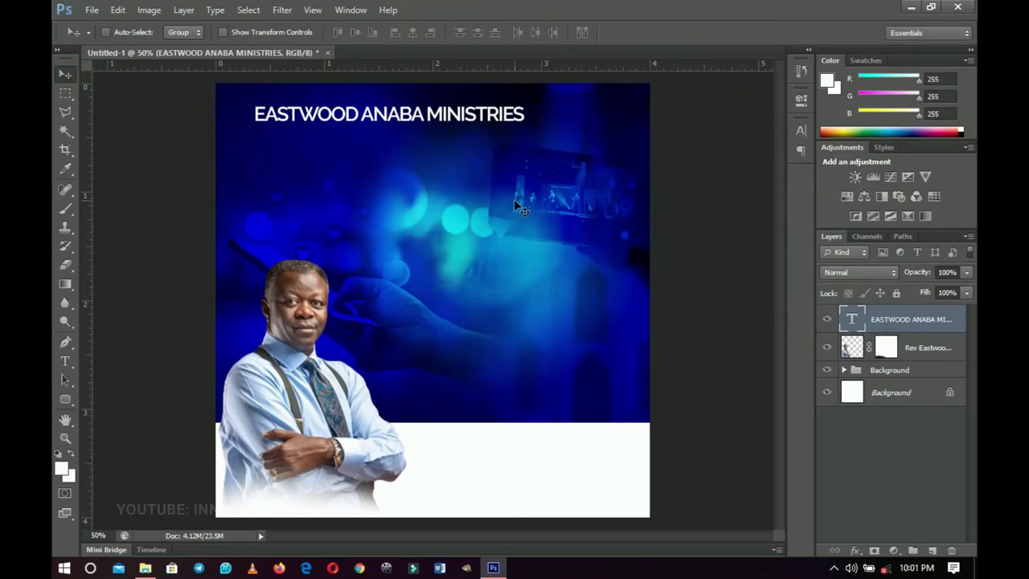
key("ctrl+a")
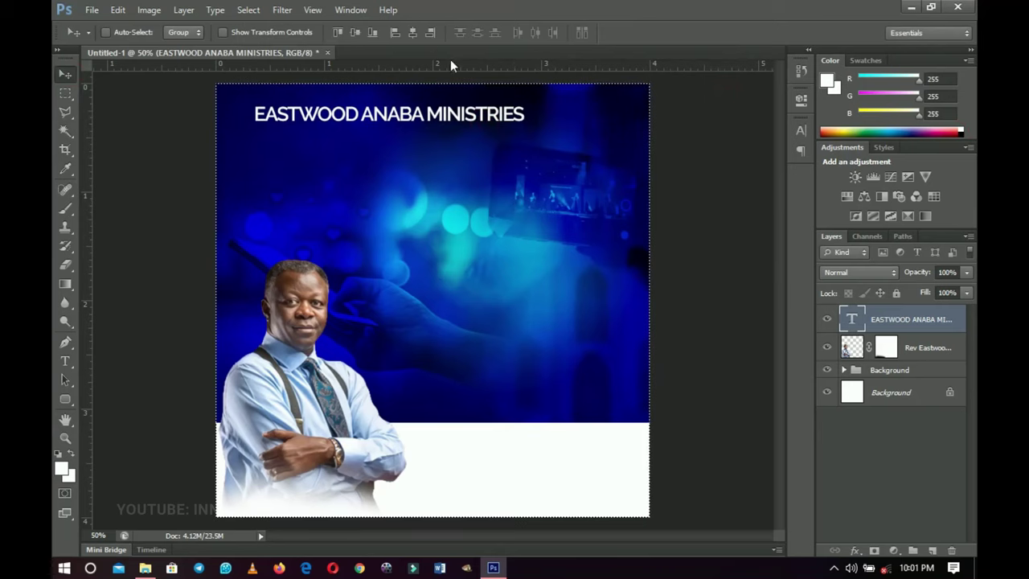
left_click(414, 33)
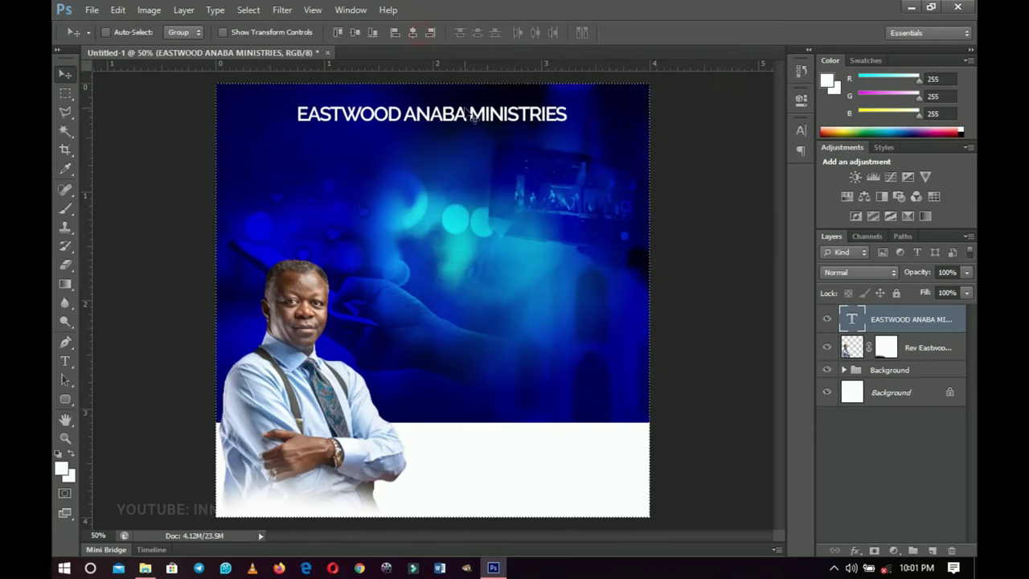
key("ctrl+d")
Move the title slightly down and enlarge it around its center to about 122%
left_click_drag(483, 137, 473, 143)
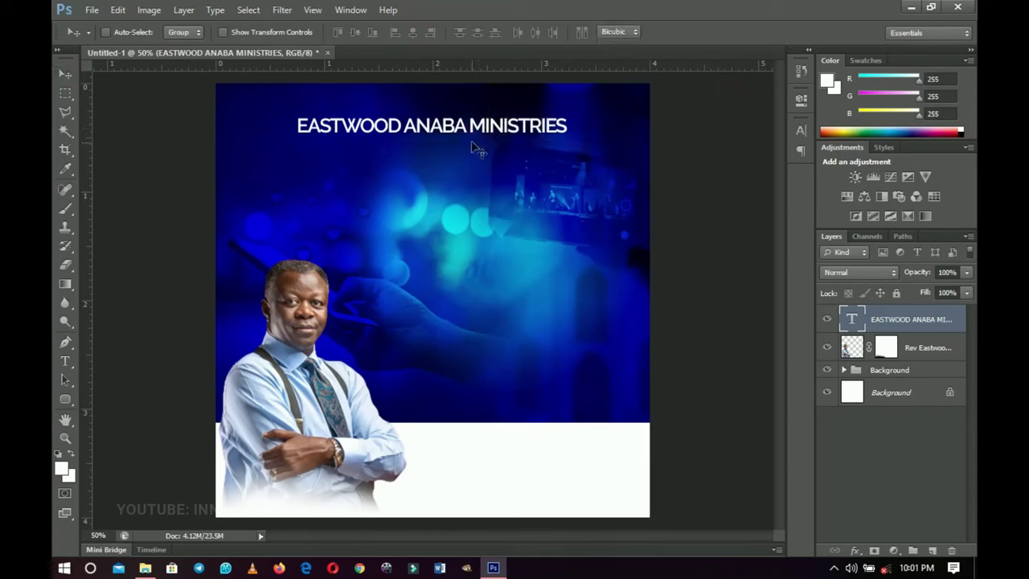
key("ctrl+t")
left_click_drag(563, 136, 593, 141)
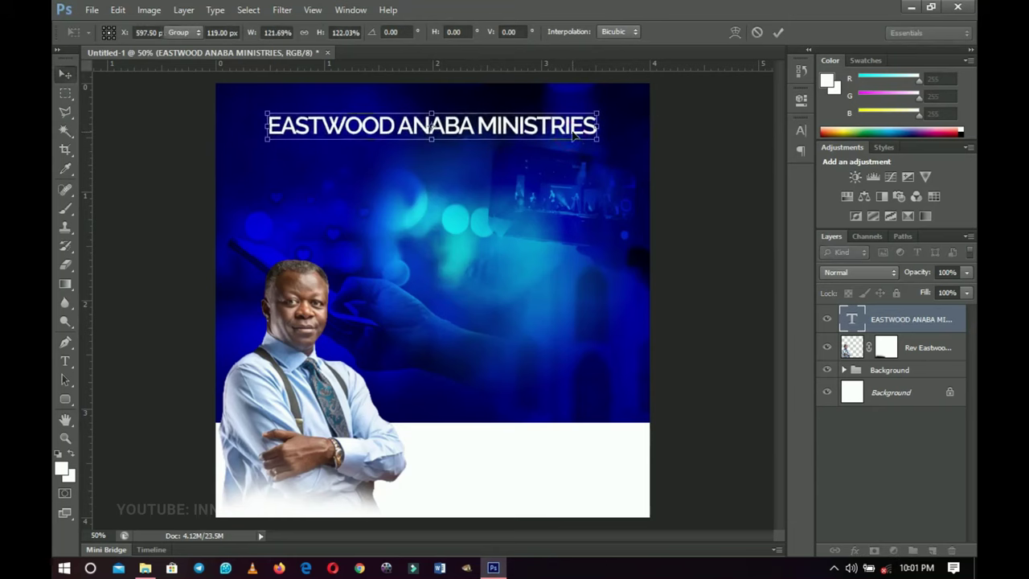
key("Return")
Add a drop shadow with a size of about 70 px to the title and collapse the layer's effects list
right_click(896, 313)
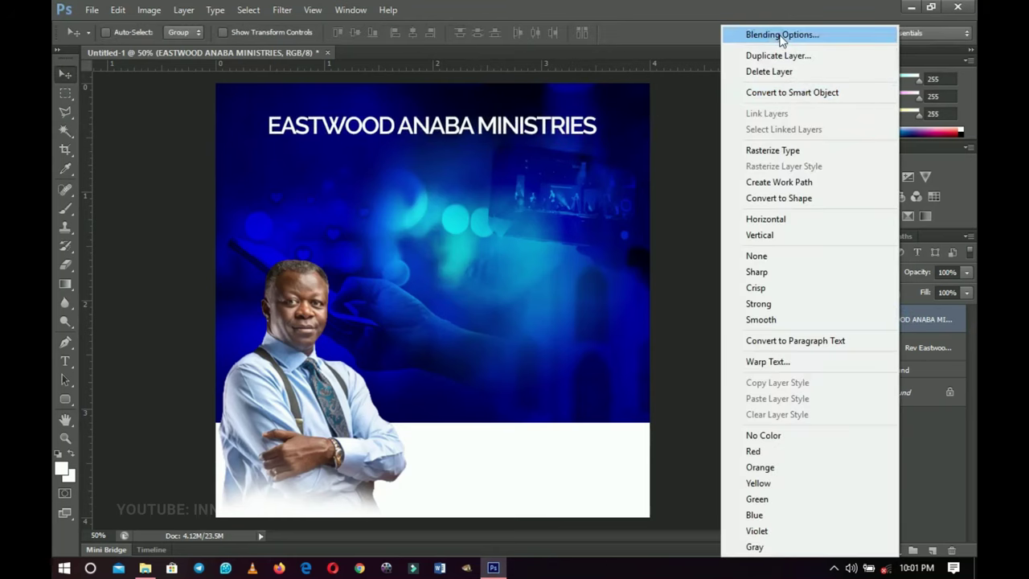
left_click(779, 35)
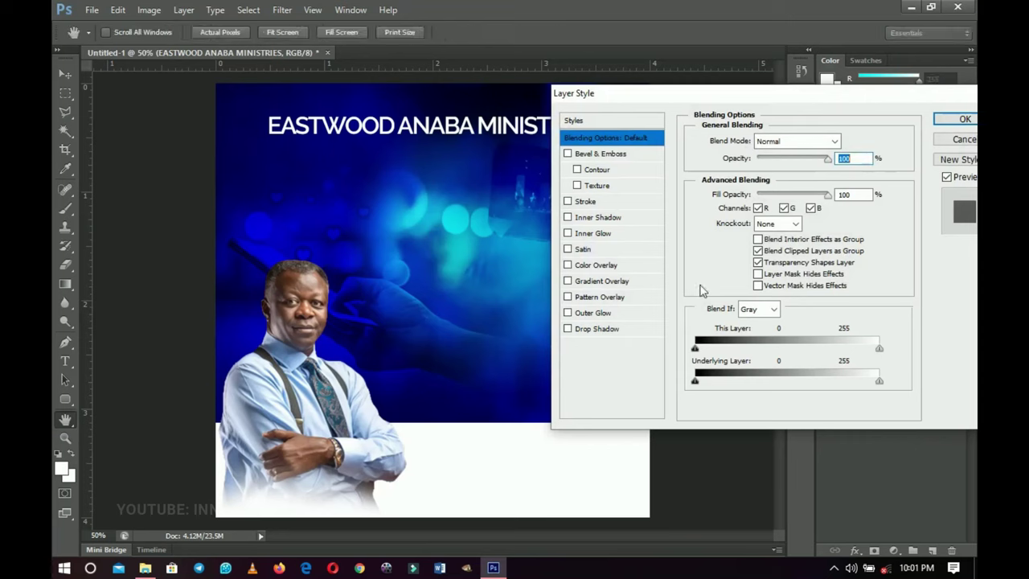
left_click(609, 330)
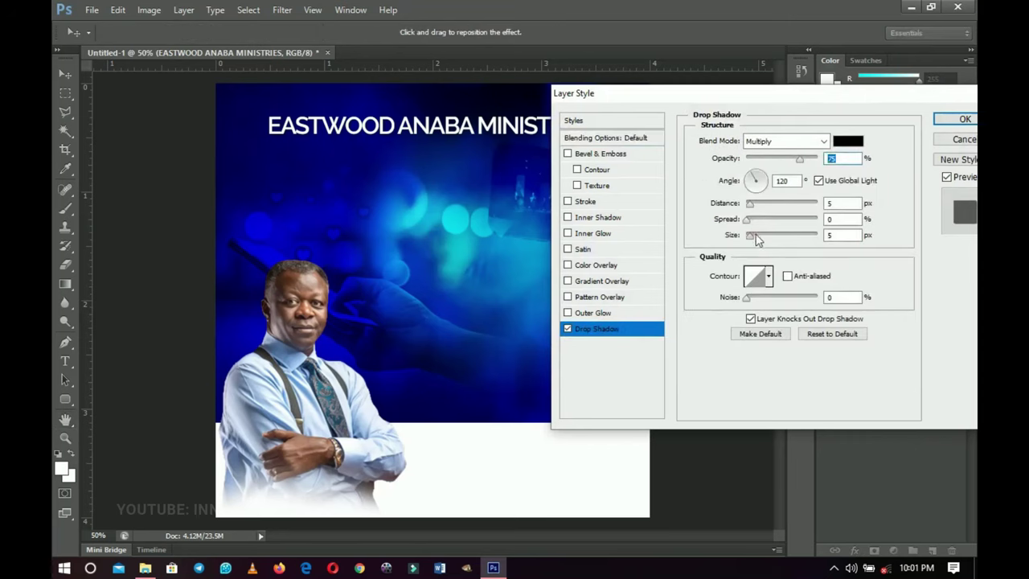
left_click_drag(765, 238, 770, 236)
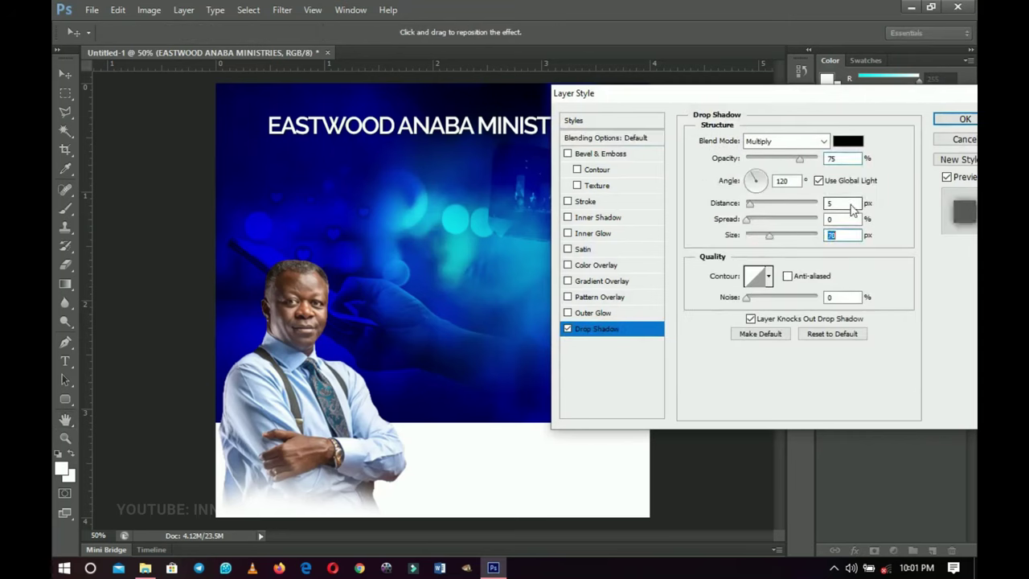
left_click(960, 120)
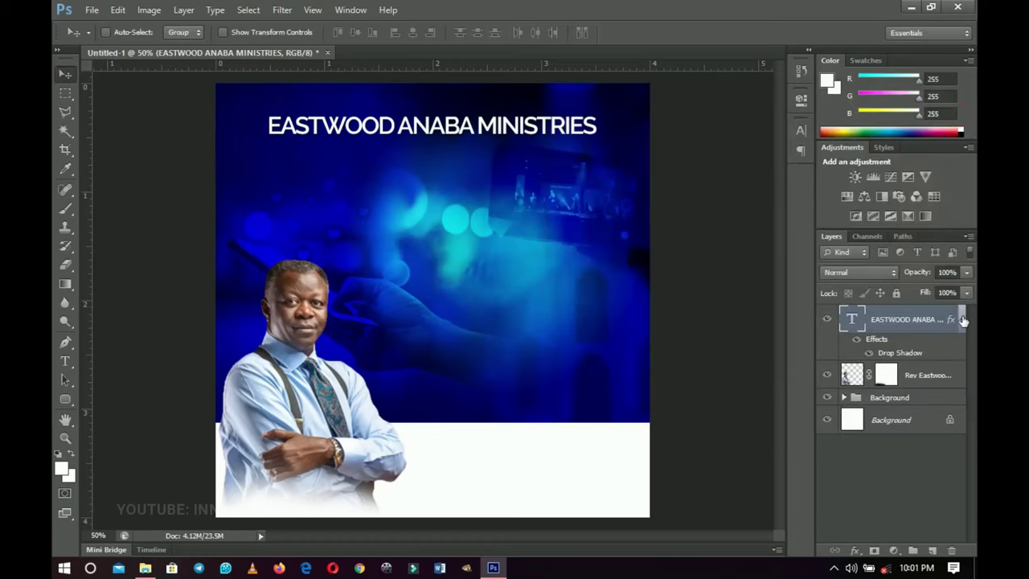
left_click(962, 319)
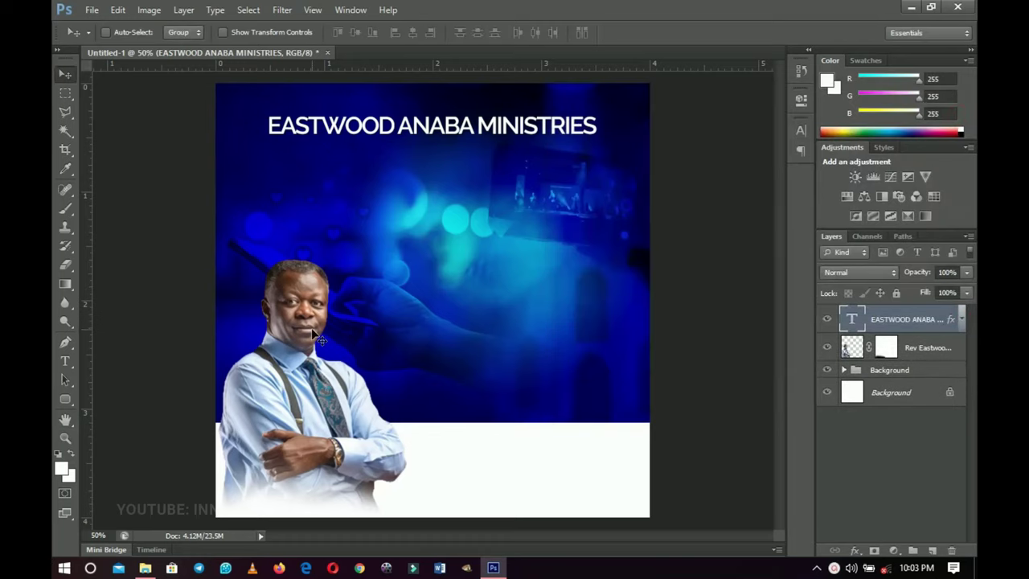
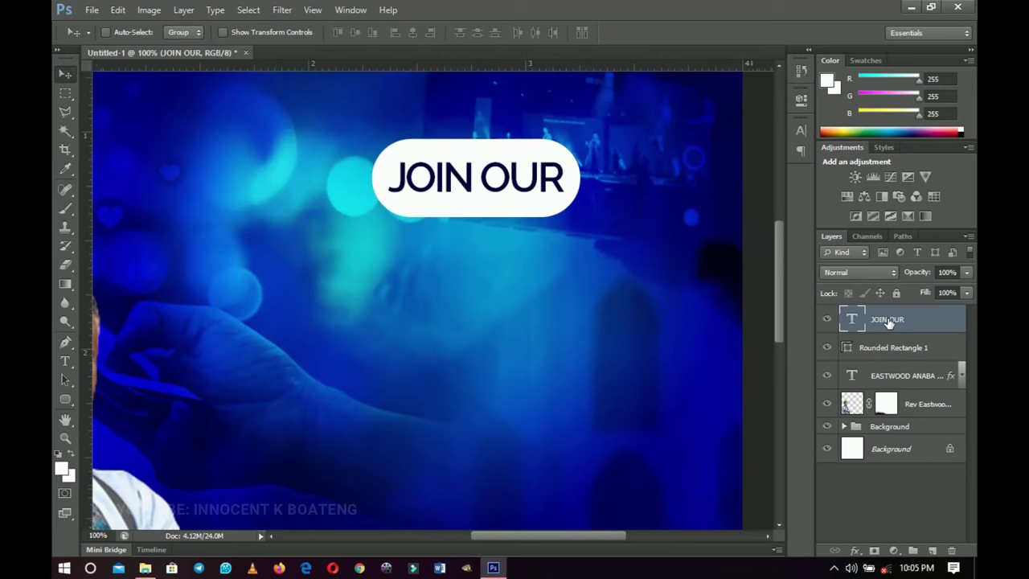
Duplicate the JOIN OUR text below the white rounded rectangle and change the copy's wording to ONLINE
key("ctrl+j")
left_click_drag(523, 211, 512, 274)
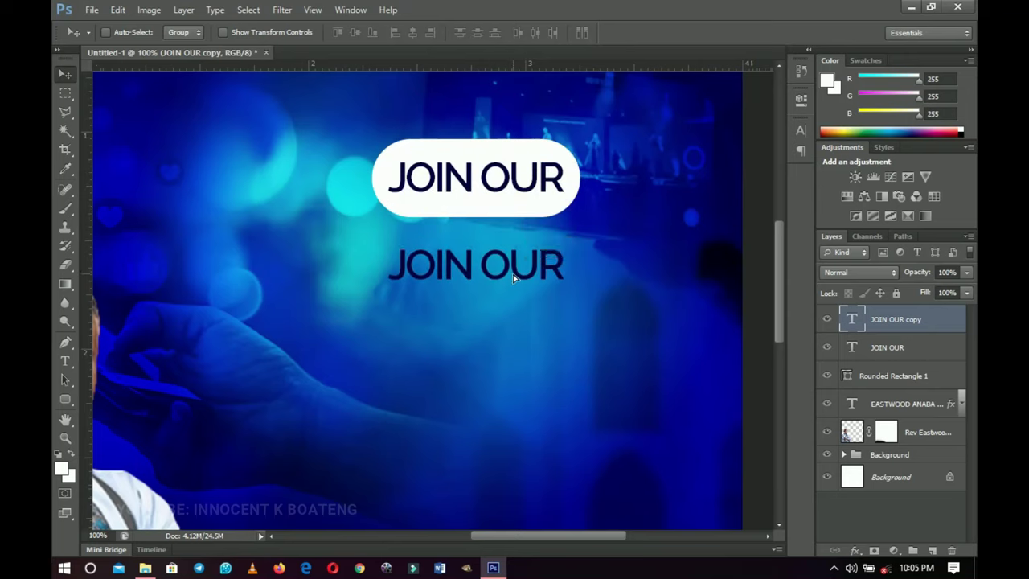
key("t")
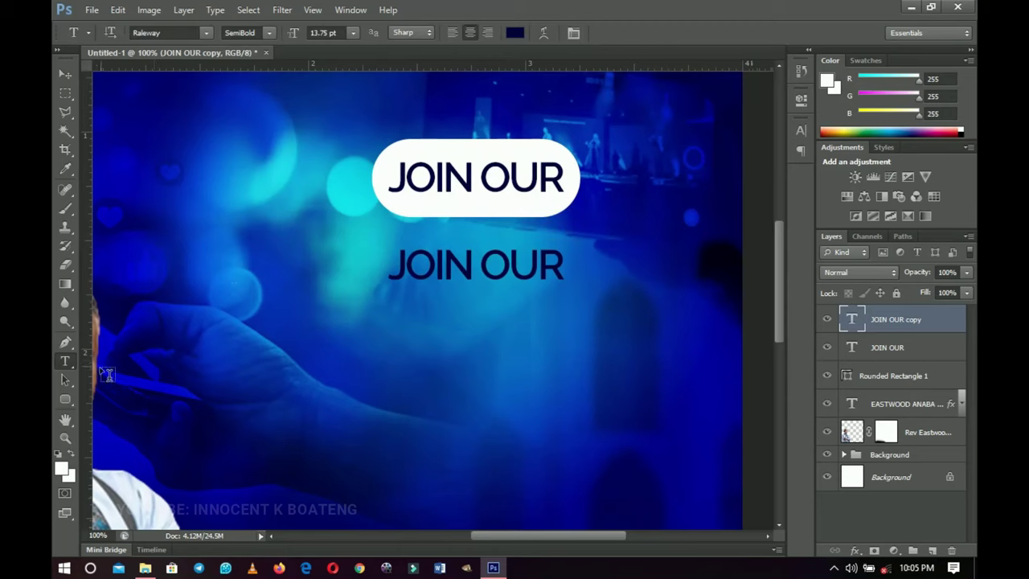
triple_click(446, 265)
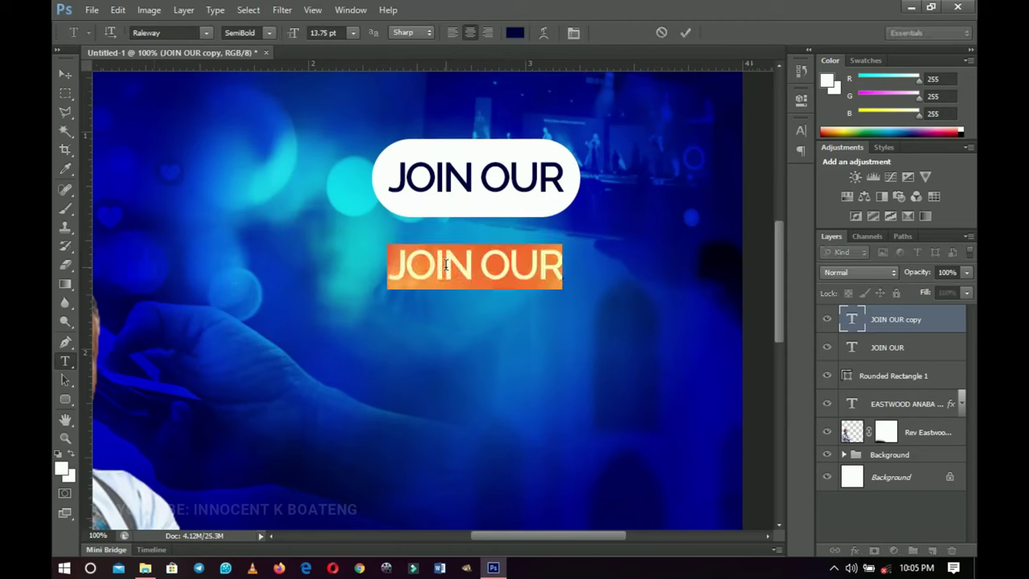
type("onlin")
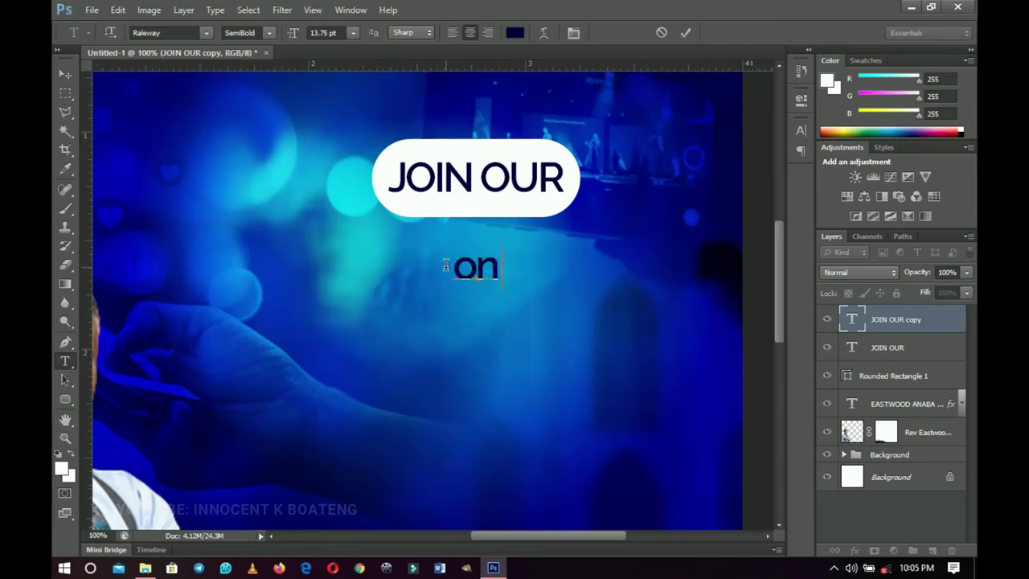
triple_click(446, 265)
type("onl")
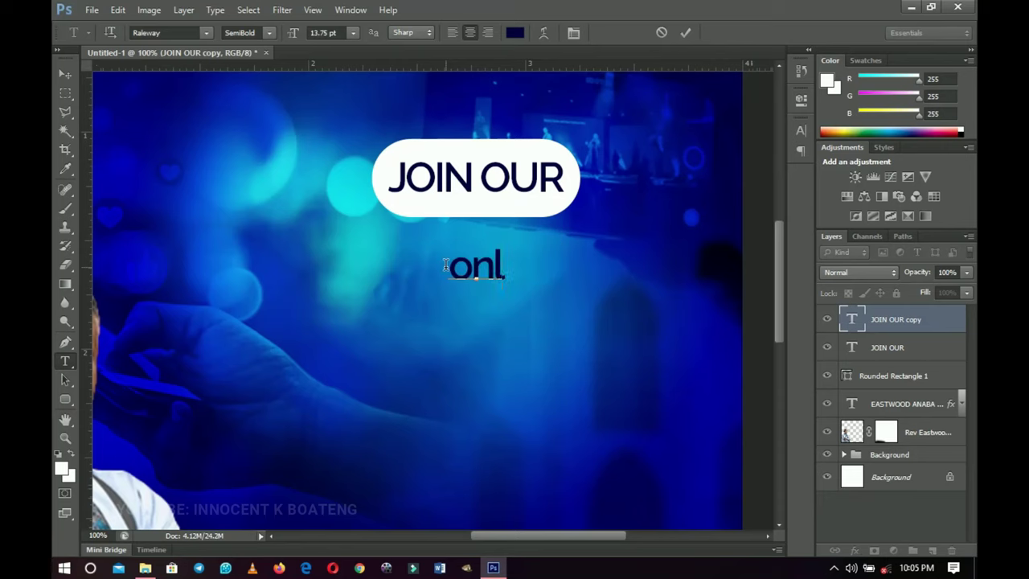
triple_click(446, 265)
type("ONLINE")
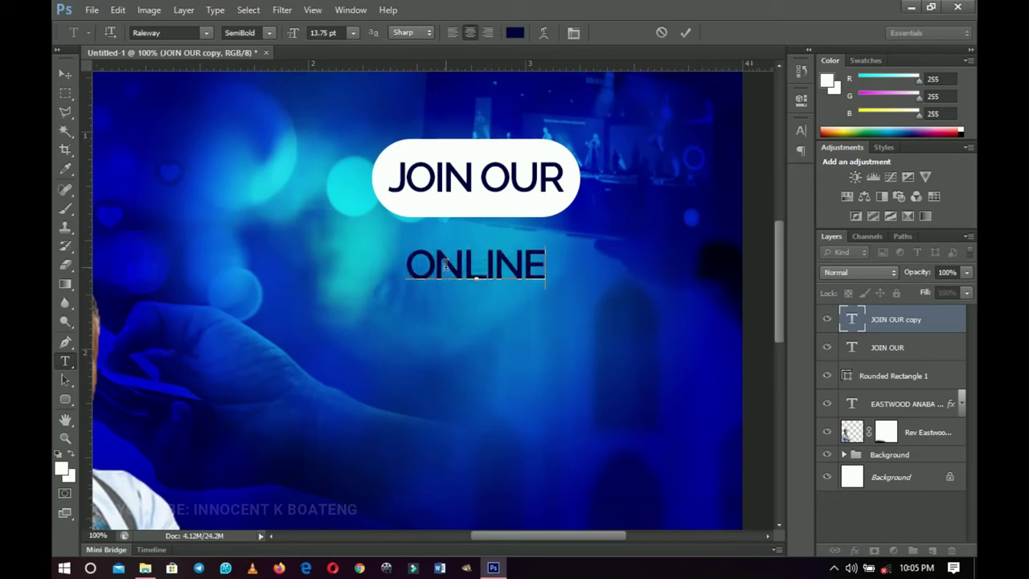
Set the ONLINE text's font style to Bold
key("ctrl+a")
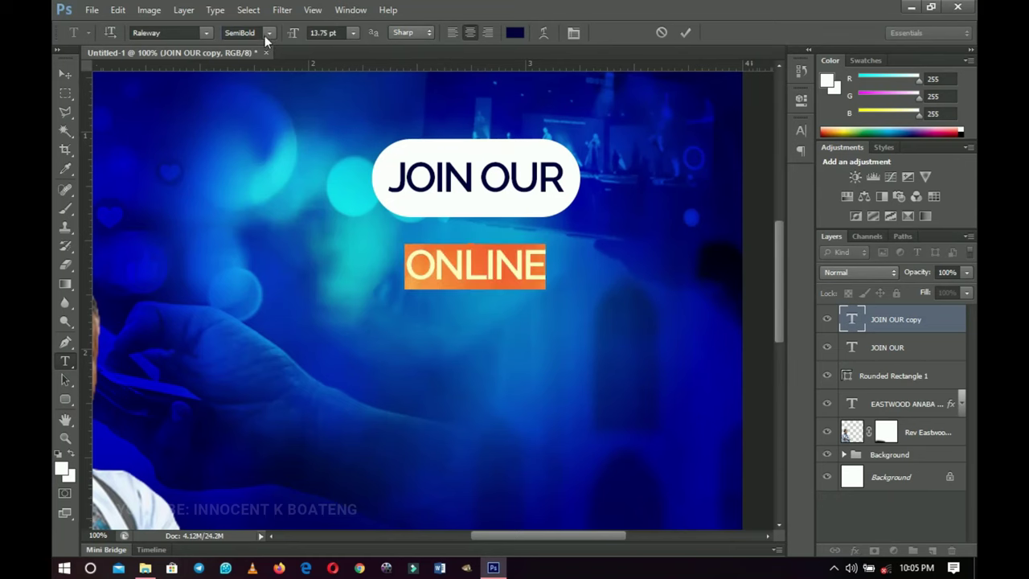
left_click(269, 33)
left_click(245, 190)
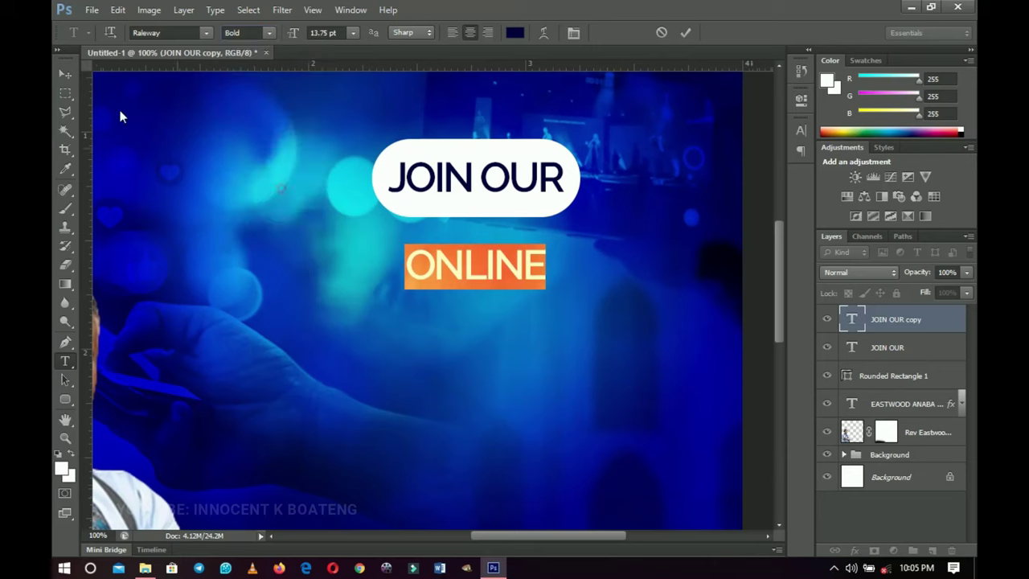
left_click(73, 75)
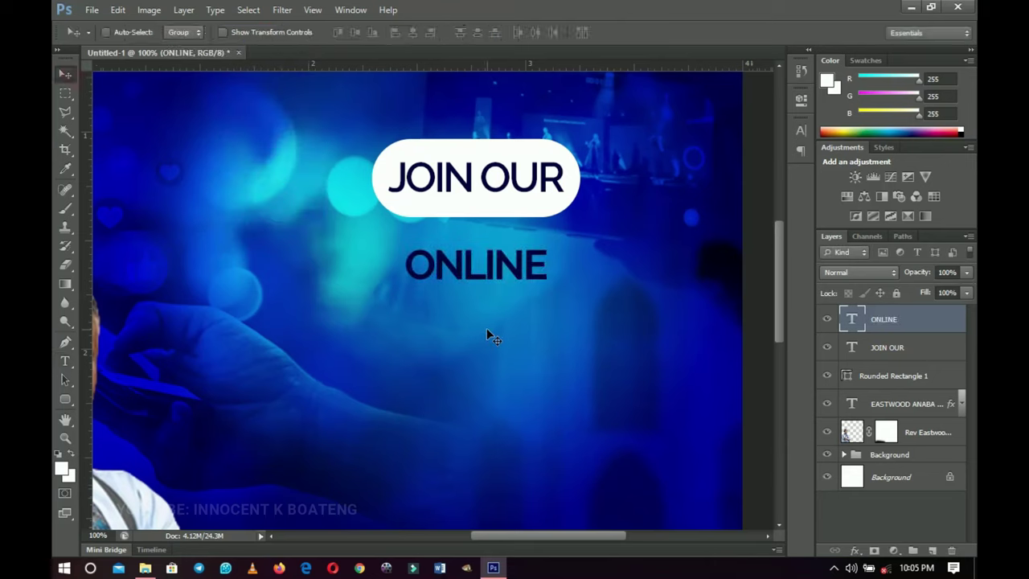
Enlarge the ONLINE text around its center to about 258% and nudge it down beneath the rounded rectangle
key("ctrl+t")
left_click_drag(548, 311, 641, 338)
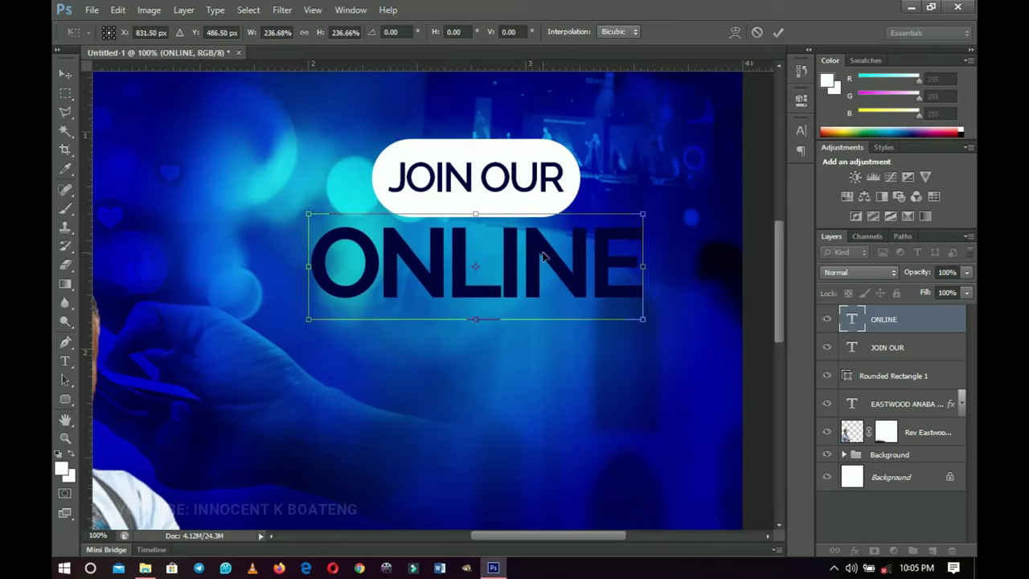
left_click_drag(642, 319, 659, 327)
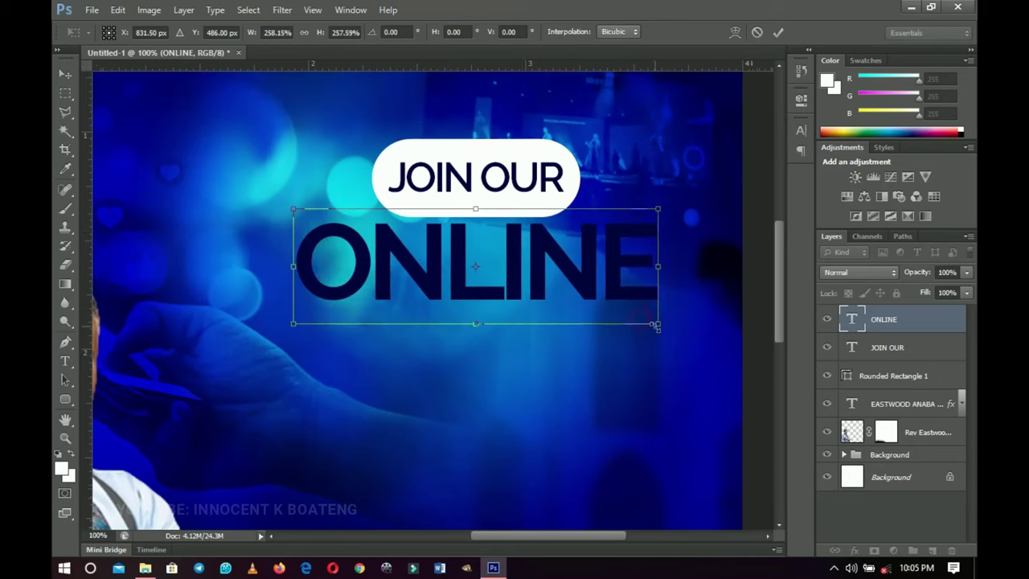
key("Return")
mouse_move(608, 266)
left_mouse_down()
mouse_move(609, 278)
mouse_move(609, 264)
left_mouse_up()
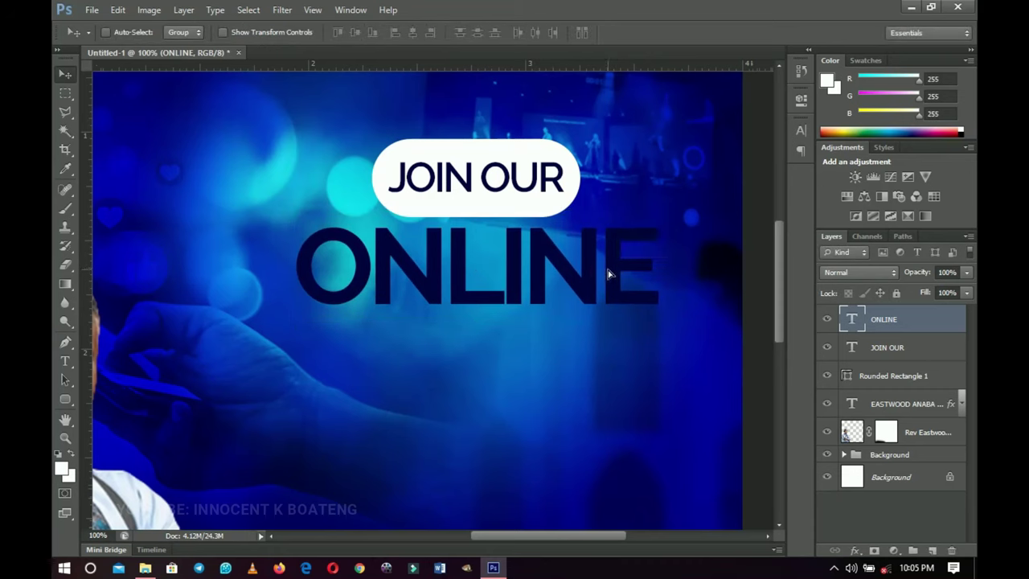
Recolor the whole ONLINE text to yellow (ffde00)
key("t")
double_click(595, 277)
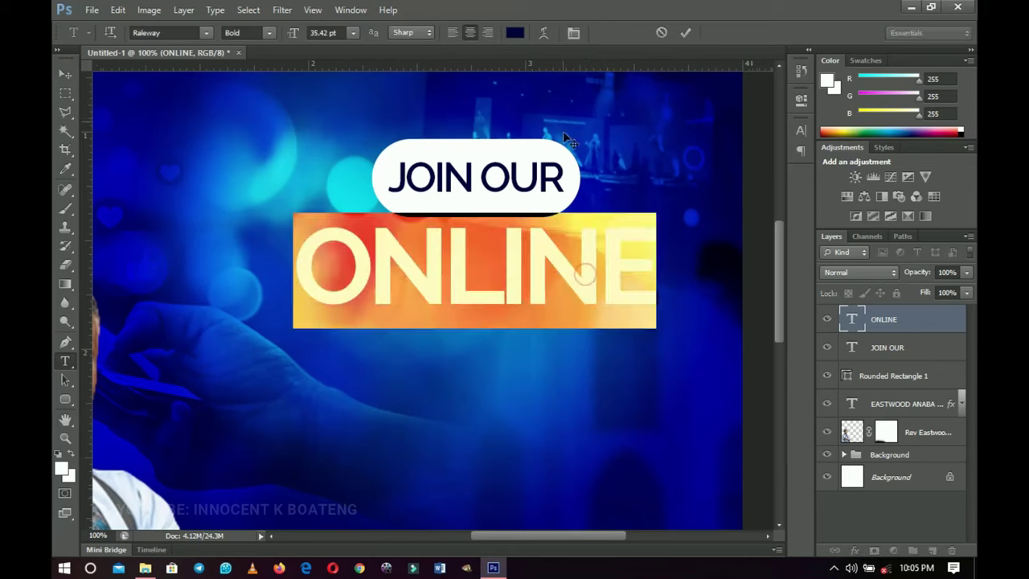
left_click(515, 32)
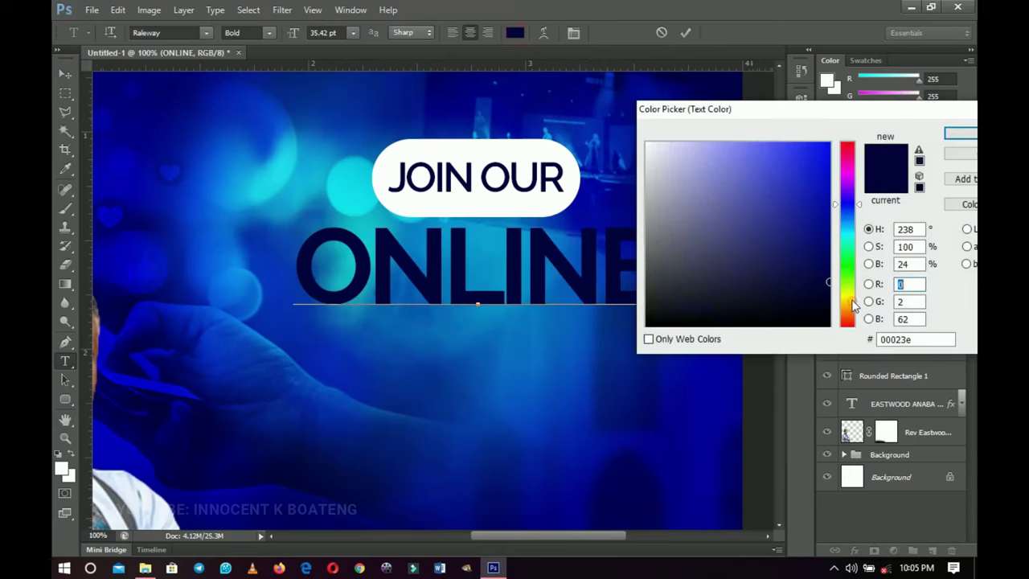
left_click(851, 300)
left_click(827, 140)
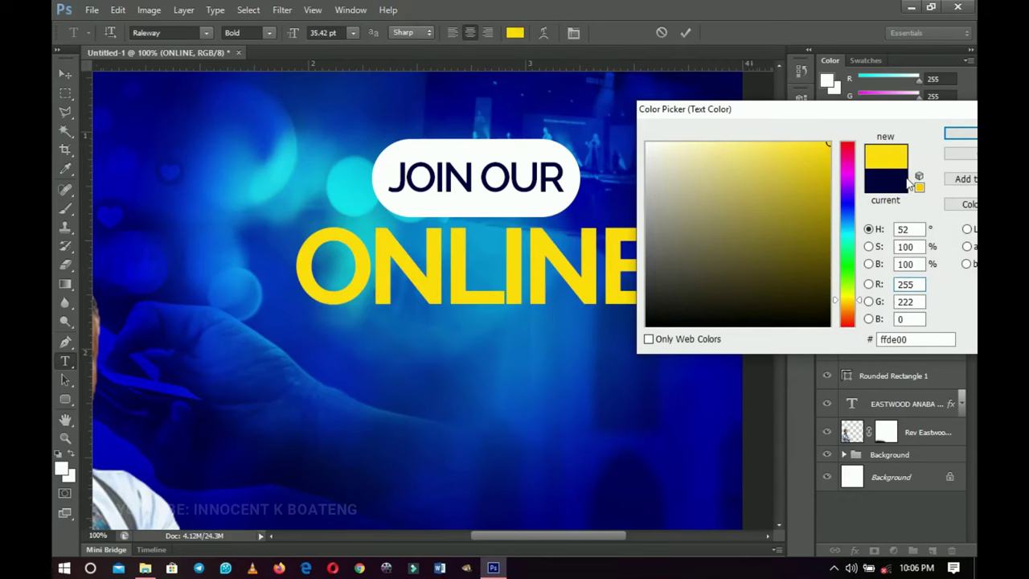
key("Return")
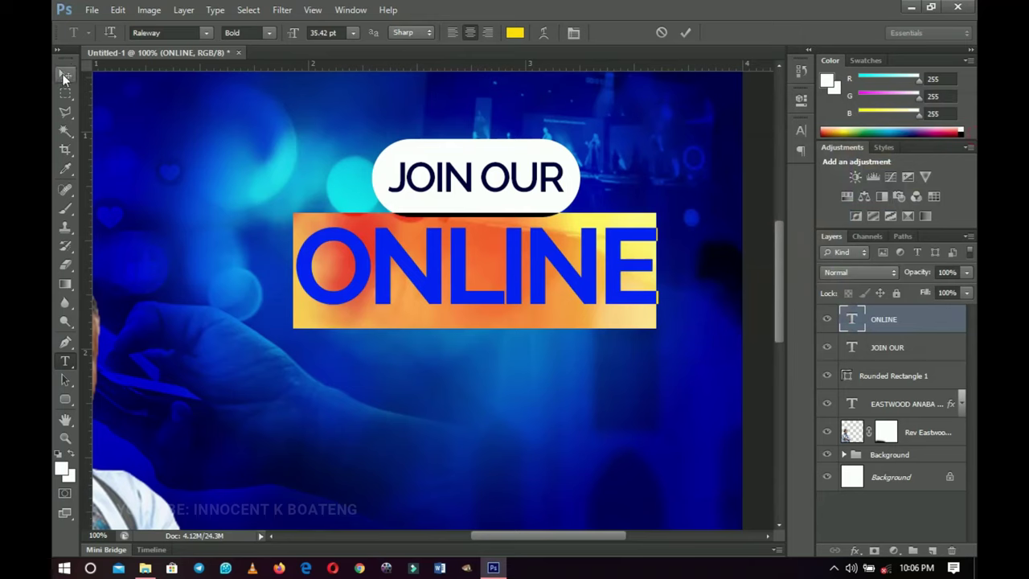
left_click(65, 75)
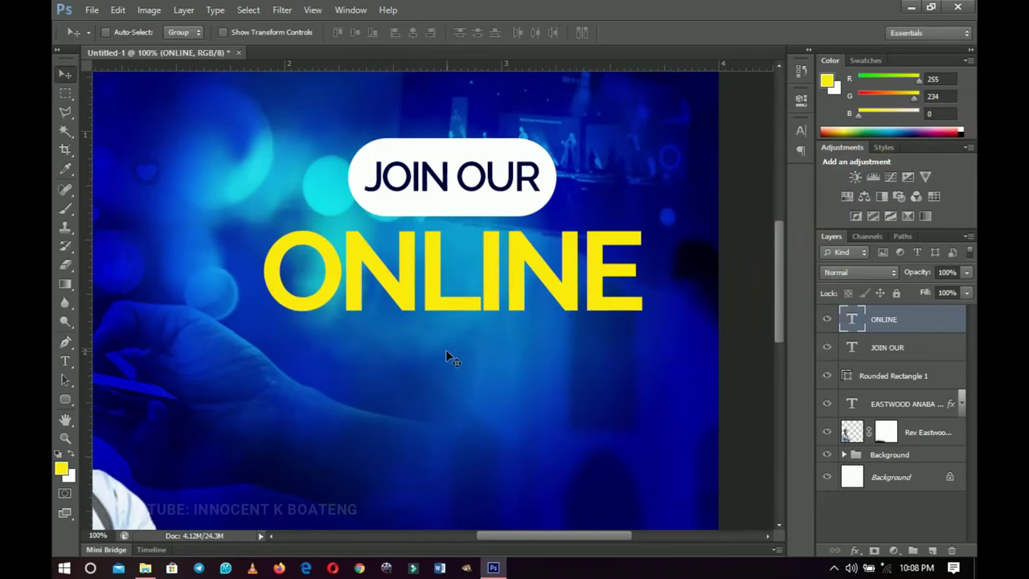
Duplicate the ONLINE text straight down by about 0.457 in and set the copy's font style to SemiBold
key("ctrl+j")
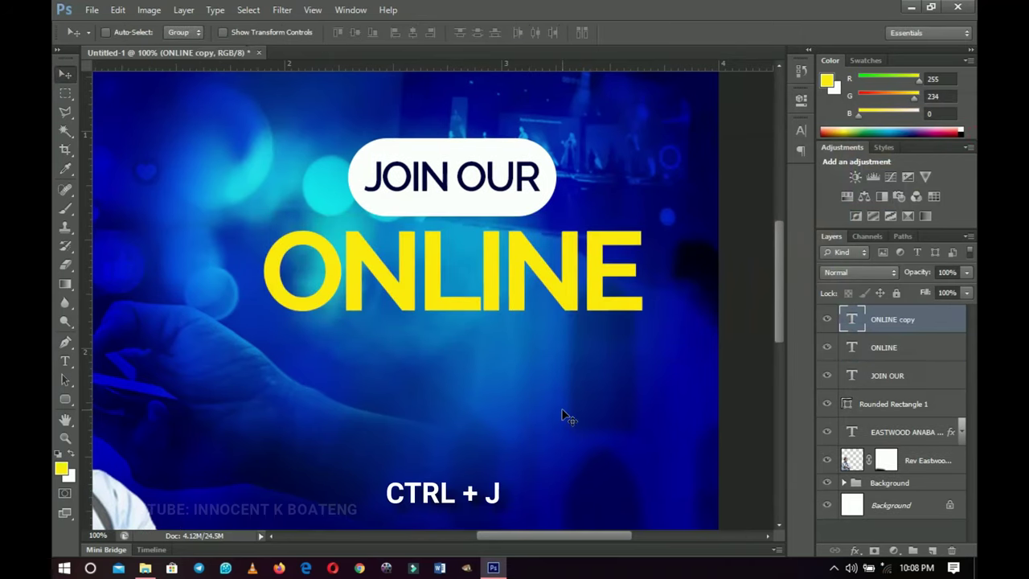
left_click_drag(482, 280, 482, 378)
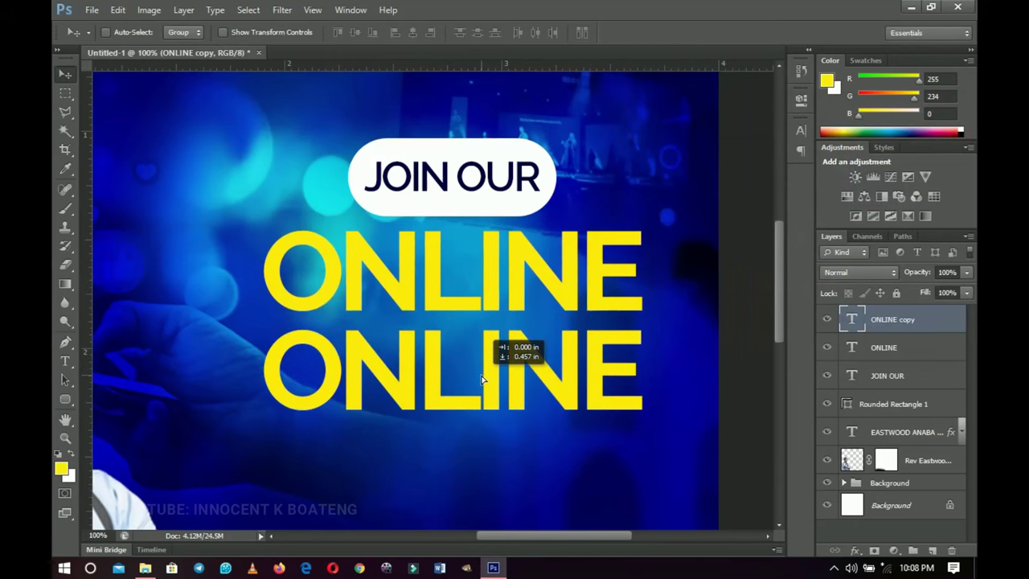
key("t")
left_click(482, 379)
key("ctrl+a")
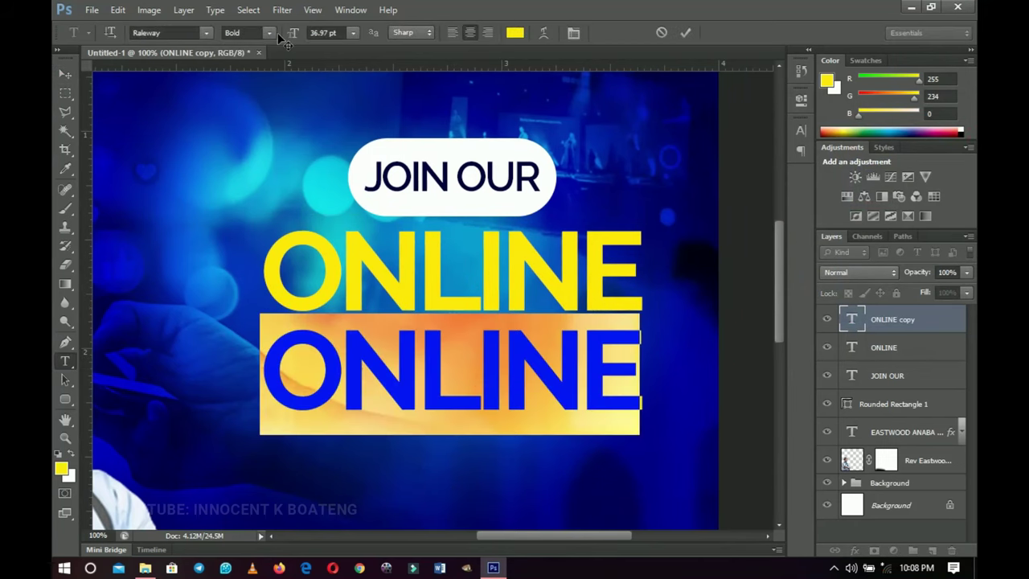
left_click(270, 33)
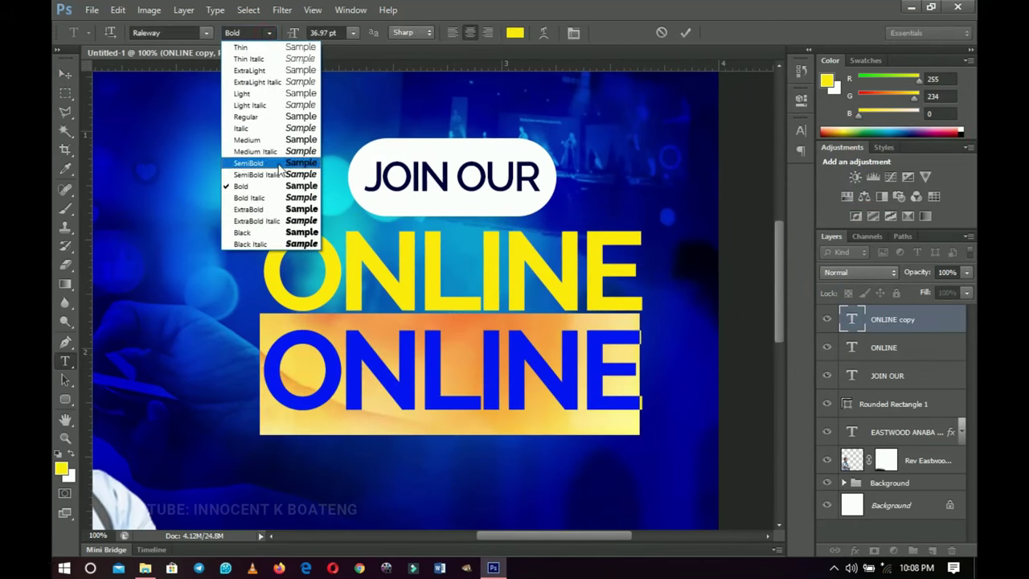
left_click(279, 164)
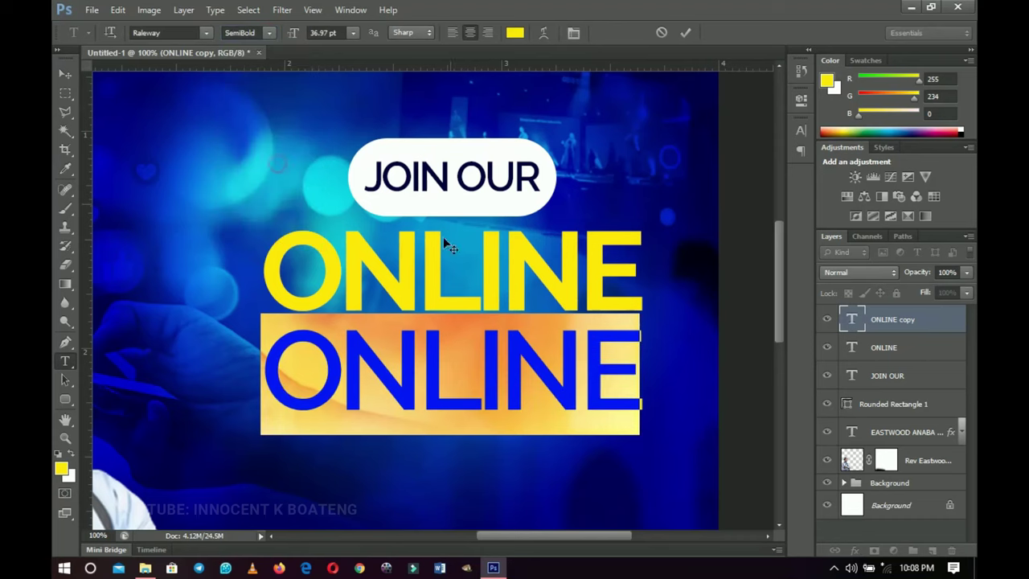
Recolor the lower ONLINE copy to white (ffffff) and change its wording to SERVICE
left_click(515, 33)
left_click_drag(668, 197, 648, 143)
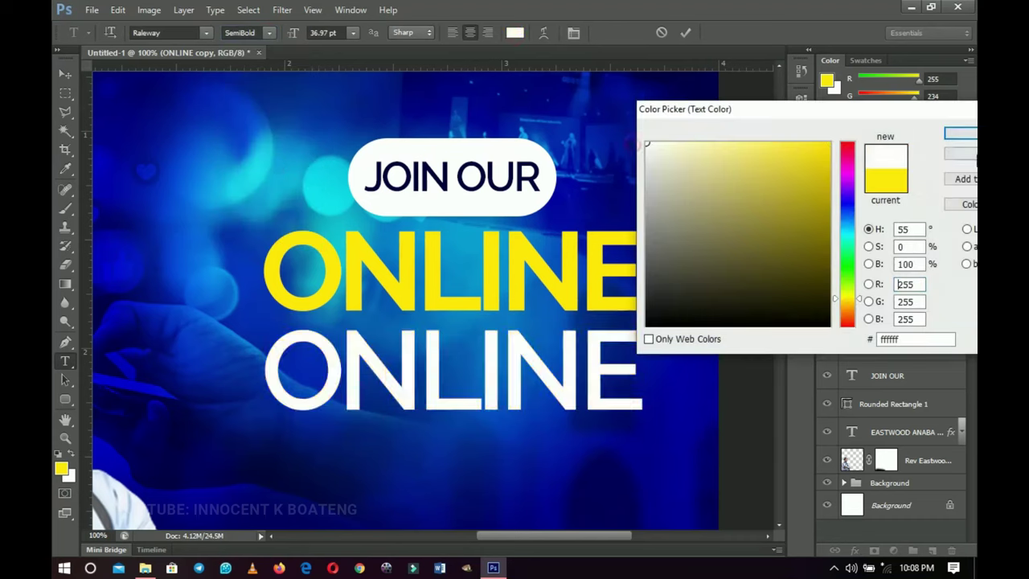
left_click(958, 133)
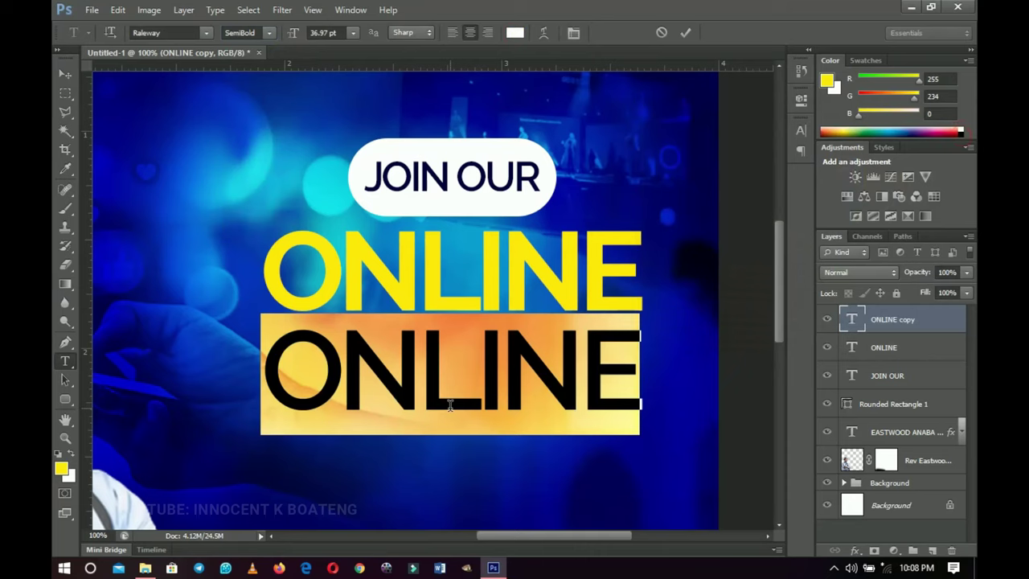
type("SERVICE")
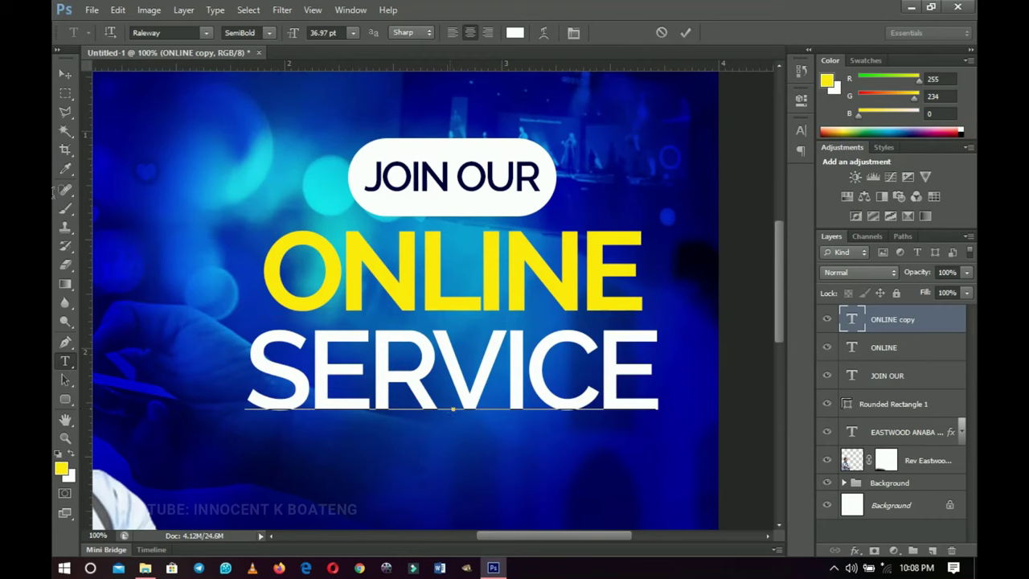
key("ctrl+Return")
Scale the SERVICE text down around its center to be narrower than ONLINE and move it up close beneath that word
key("v")
key("ctrl+t")
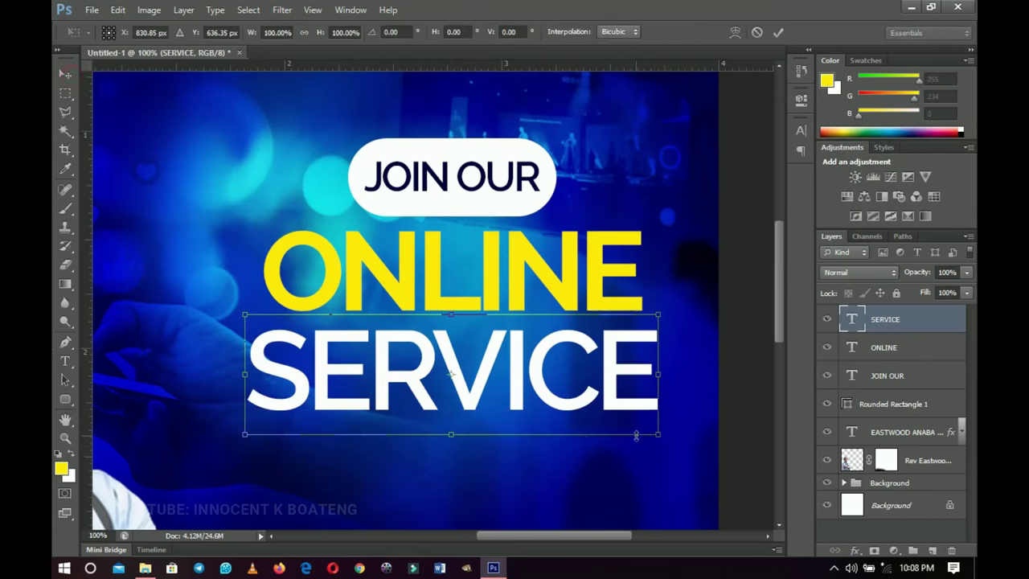
left_click_drag(658, 434, 610, 420)
key("Return")
left_click_drag(537, 437, 529, 420)
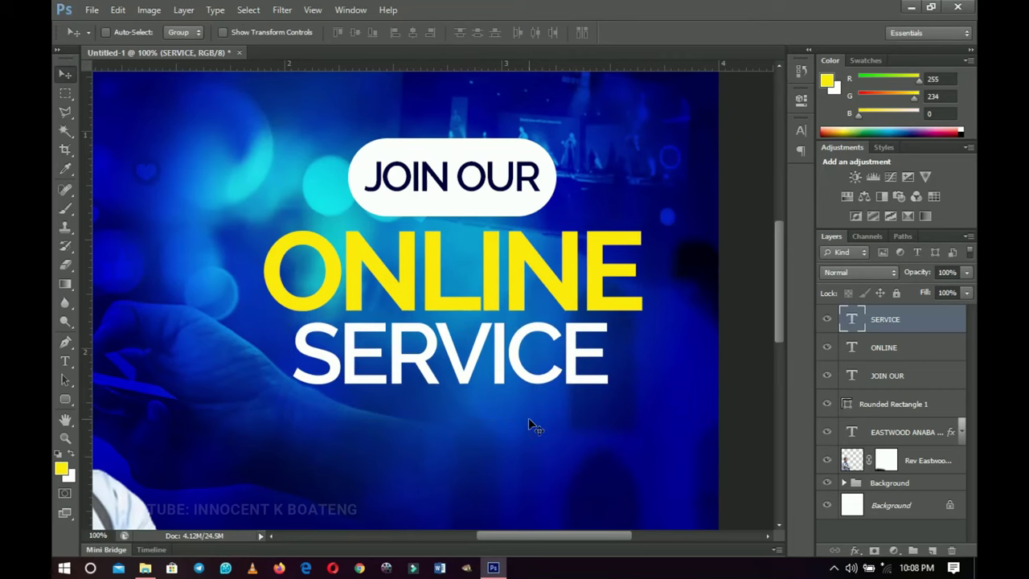
Add a drop shadow with 34% opacity and 38 px size to the SERVICE text and collapse the layer's effects list
left_click_drag(528, 417, 527, 390)
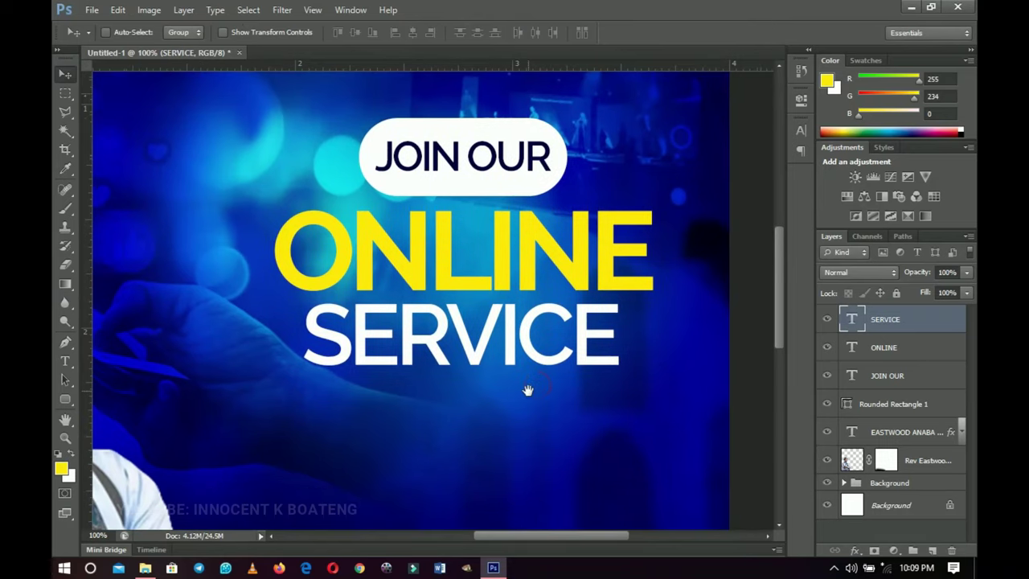
right_click(903, 328)
left_click(769, 35)
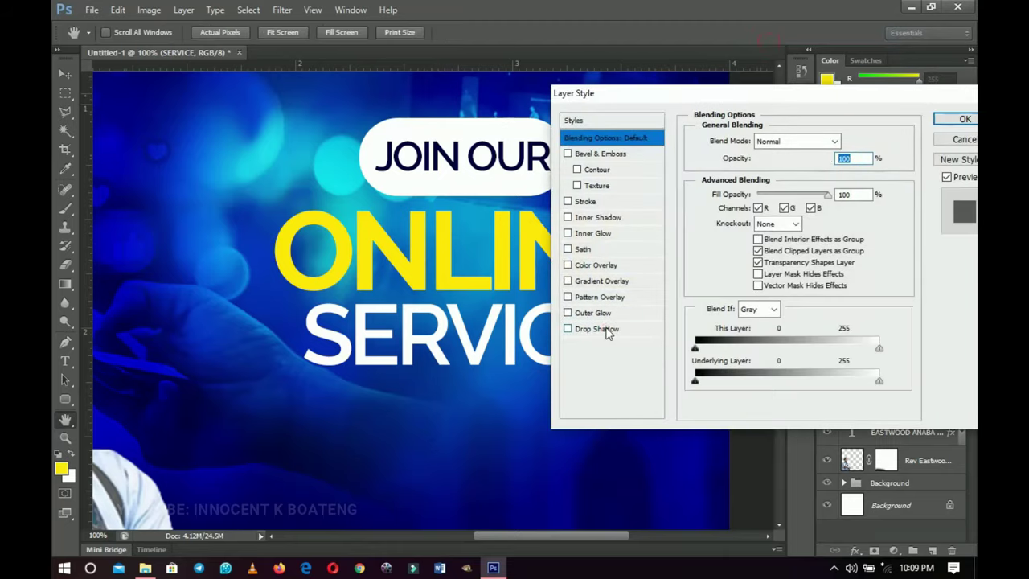
left_click(605, 330)
left_click_drag(749, 243, 759, 243)
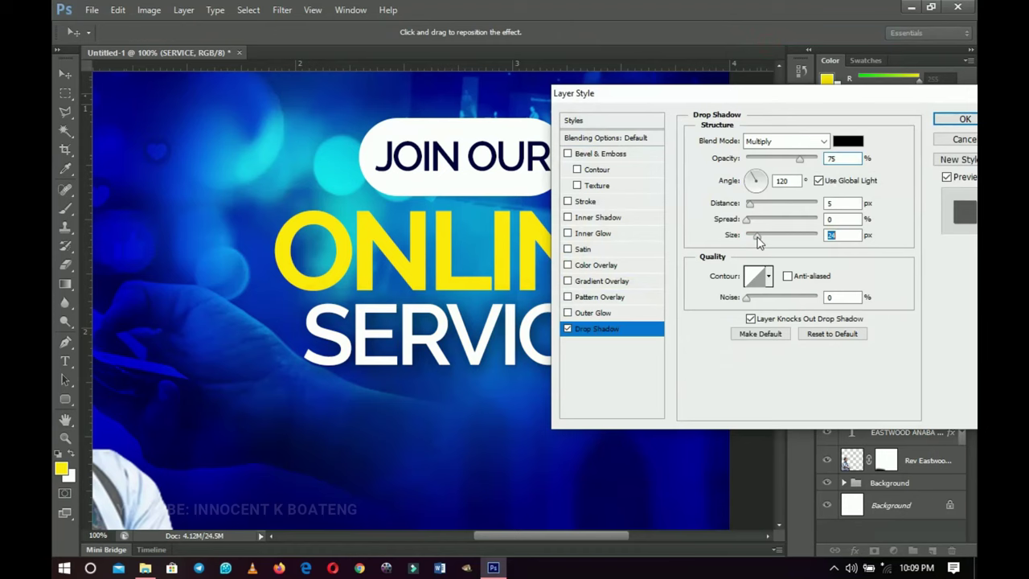
left_click_drag(777, 161, 771, 164)
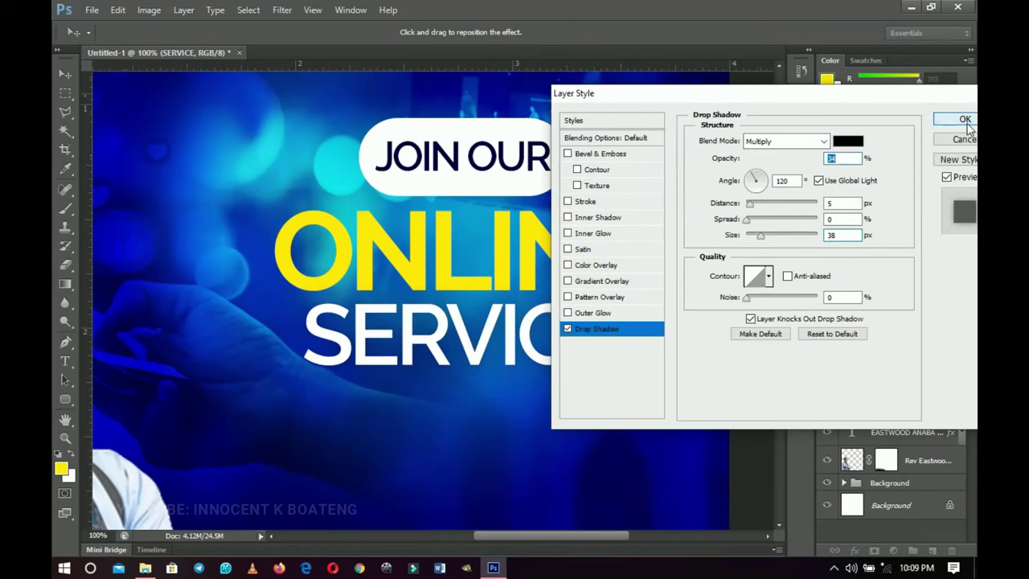
left_click(964, 119)
key("z")
left_click(503, 344, "alt")
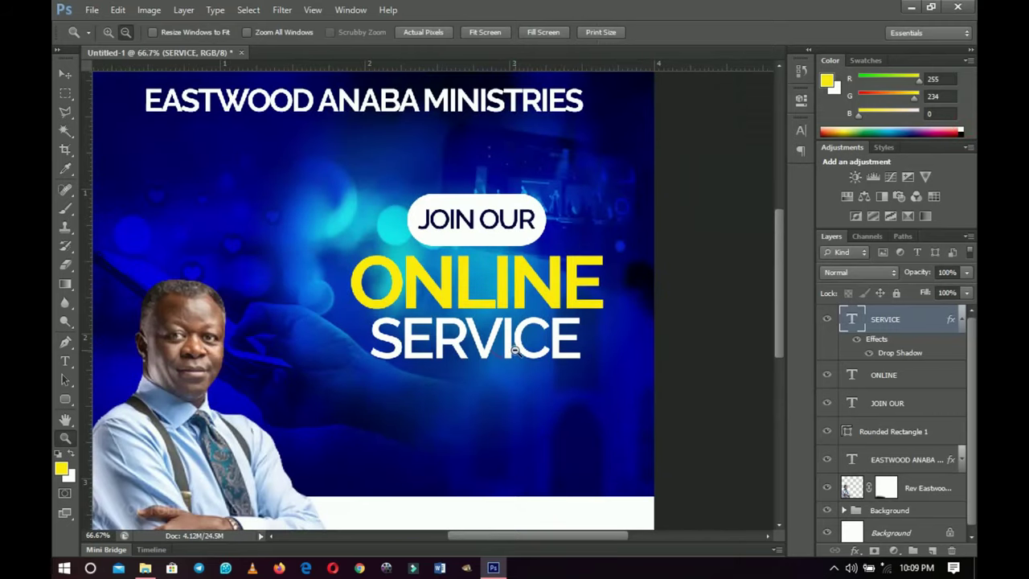
left_click(526, 361, "alt")
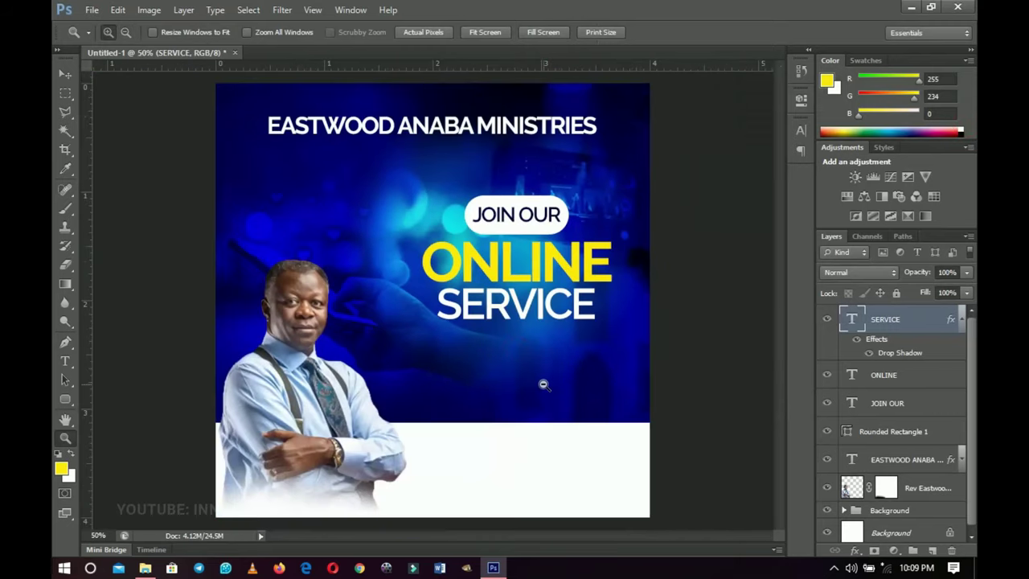
left_click(963, 319)
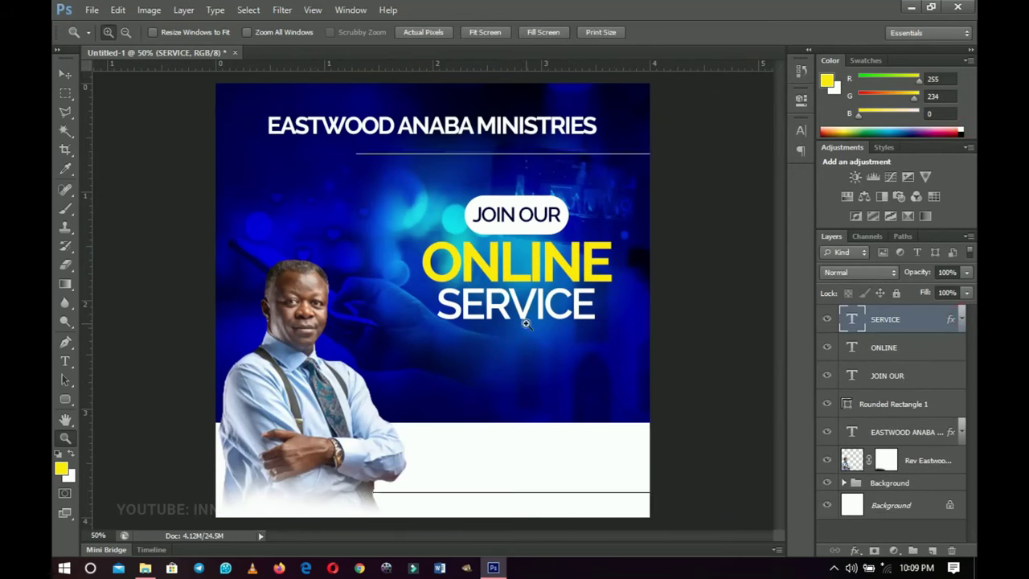
Duplicate the SERVICE text and move the copy straight down by about 0.367 in
left_click(571, 335)
left_click(573, 335)
key("v")
left_click_drag(554, 329, 516, 313)
scroll(518, 316, "down", 3)
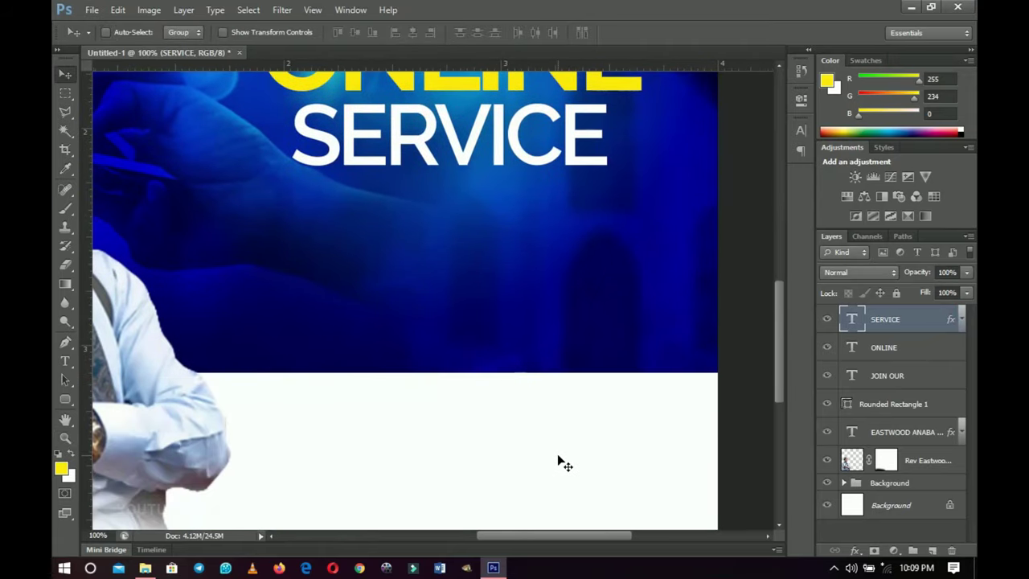
scroll(466, 374, "up", 3)
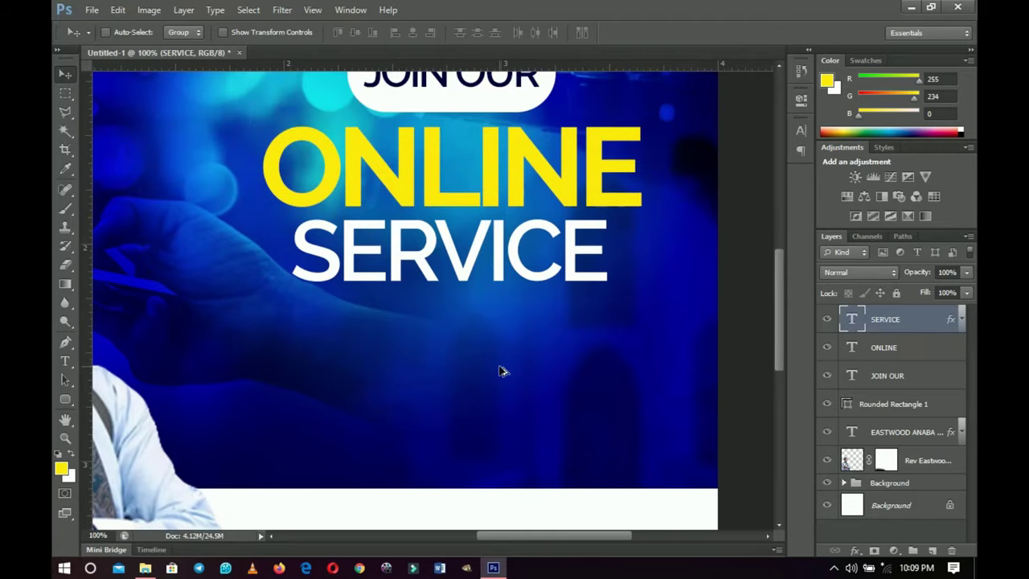
key("ctrl+j")
left_click_drag(479, 271, 472, 345)
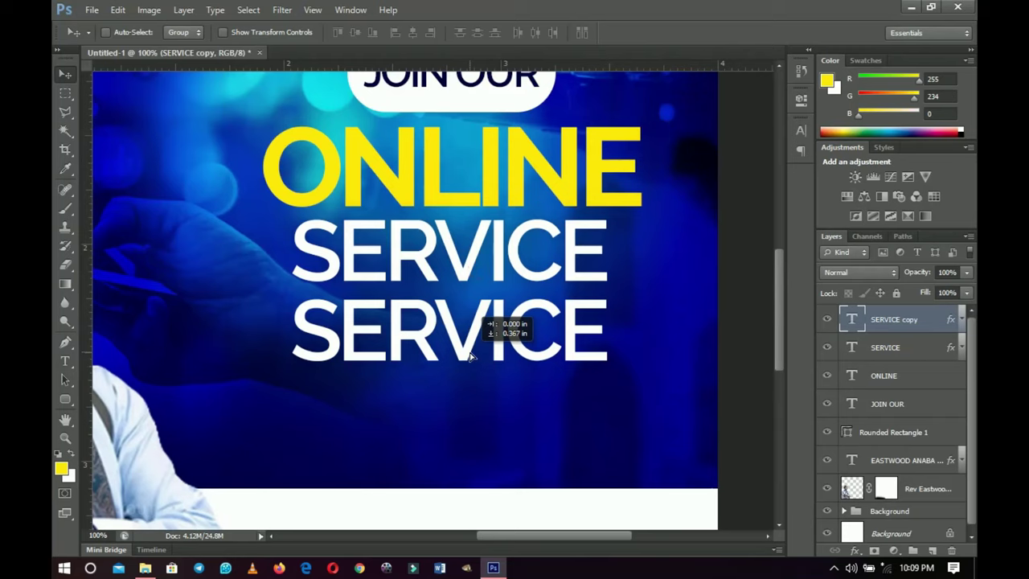
Replace the wording of the lower SERVICE copy with the date 24. 05. 2020
key("t")
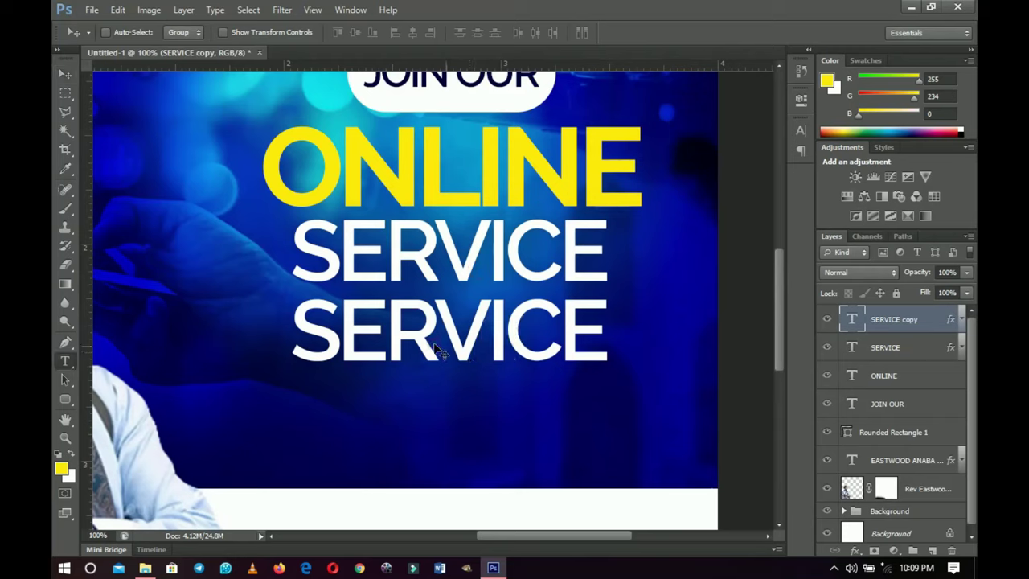
left_click(434, 347)
type("T")
key("ctrl+a")
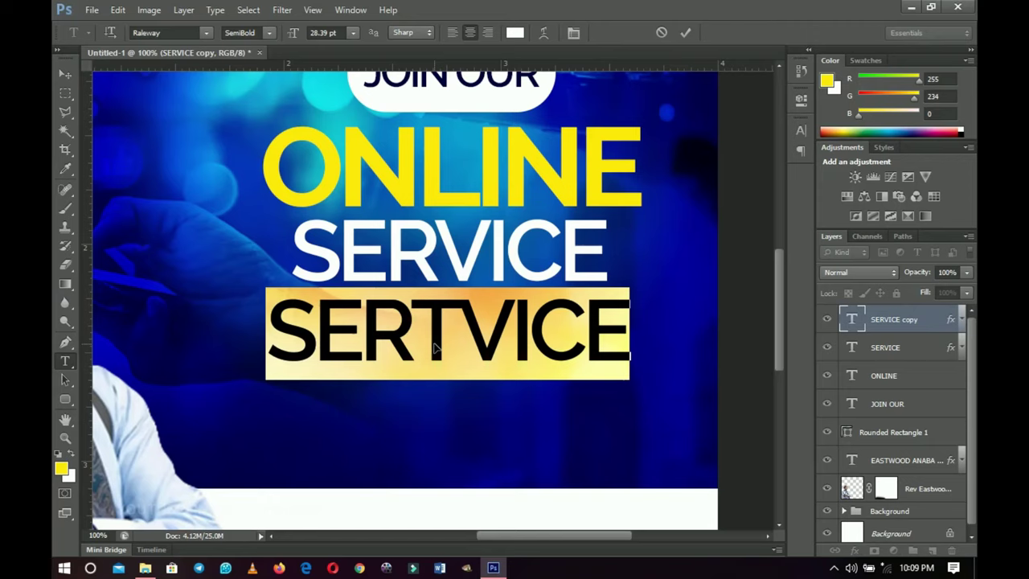
type("24.")
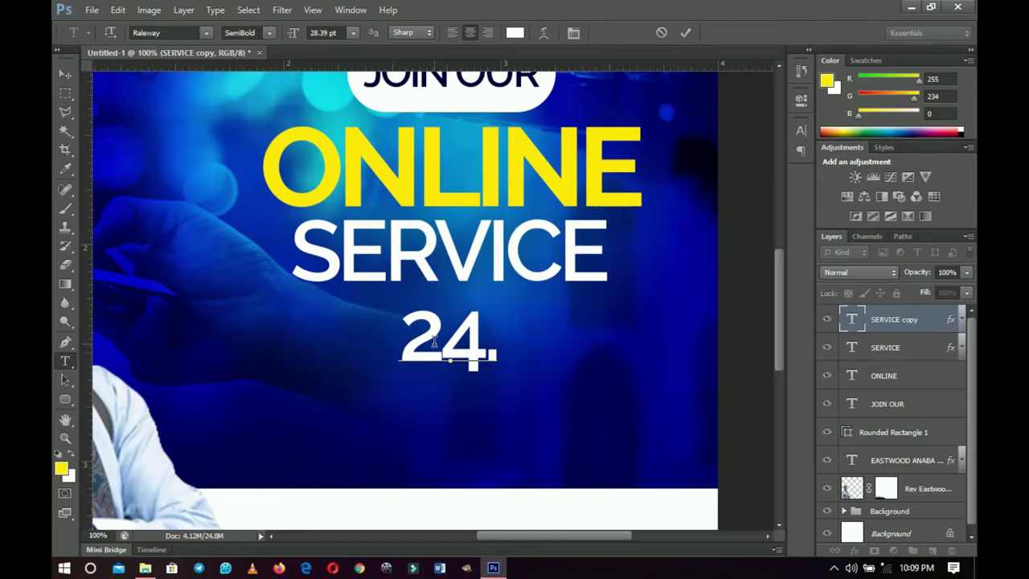
type(" 0")
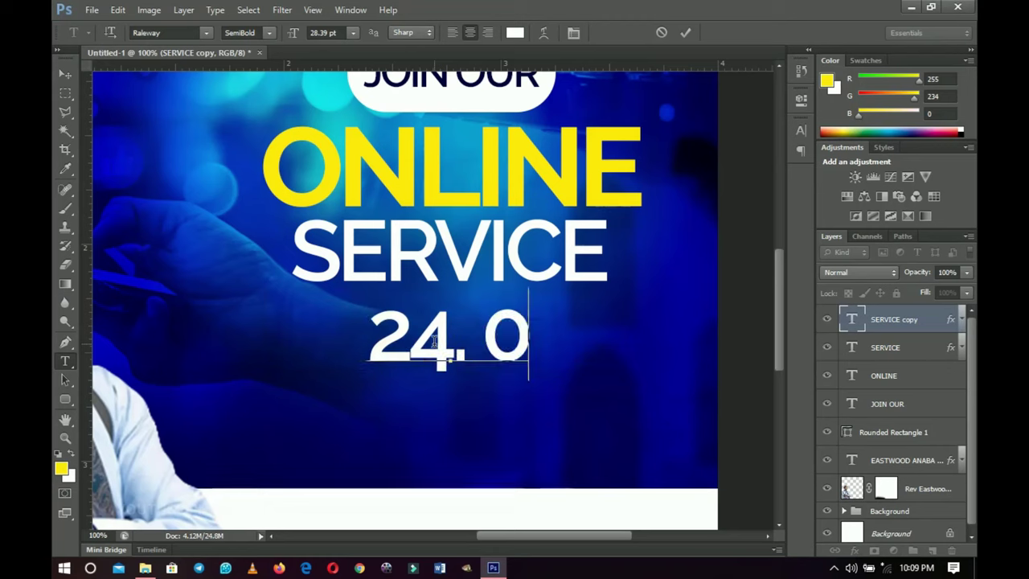
type("5. 2020")
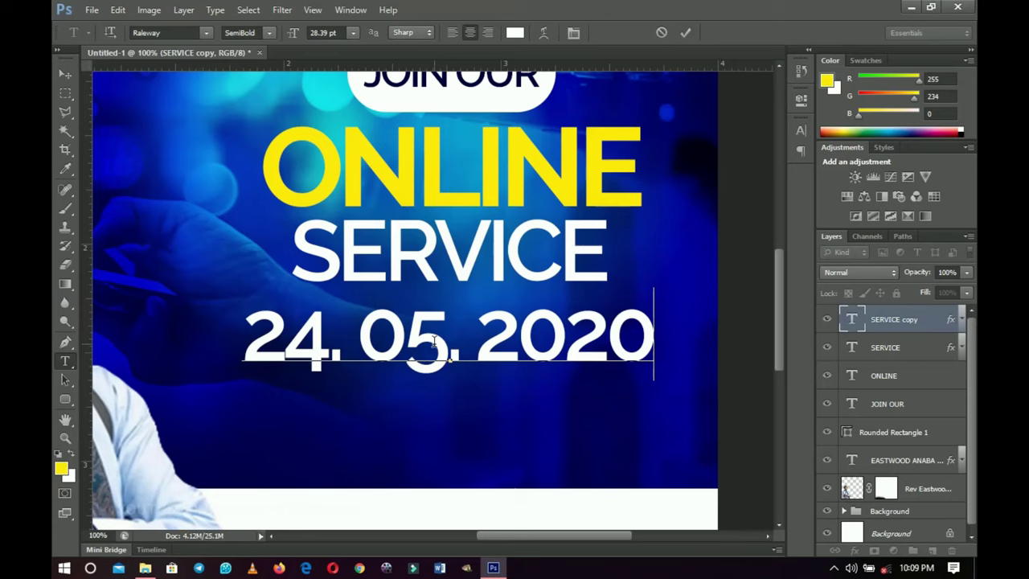
Change the date's font to Akrobat and scale the text down around its center to about 49%
key("ctrl+a")
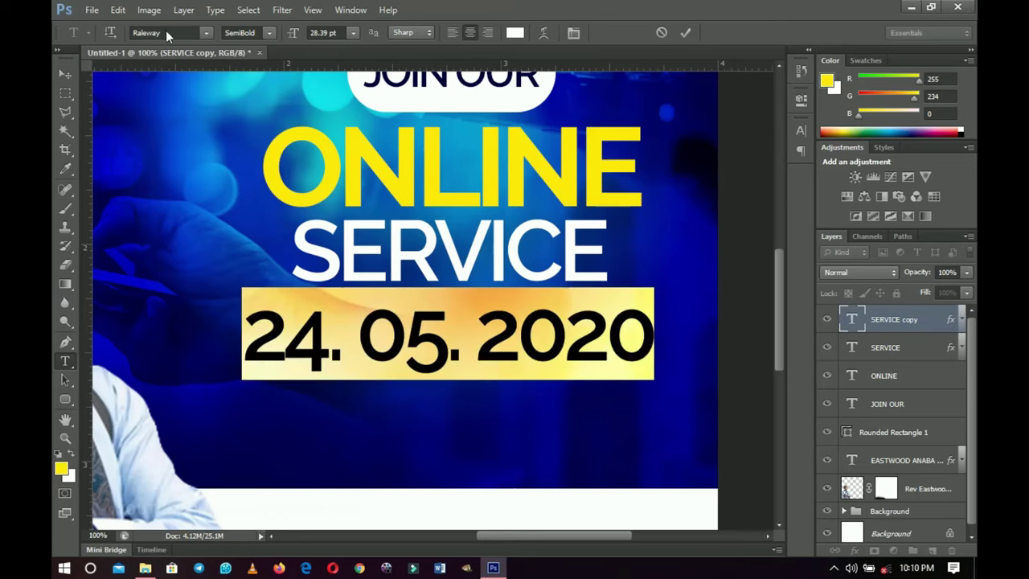
type("Ak")
key("Return")
left_click(65, 73)
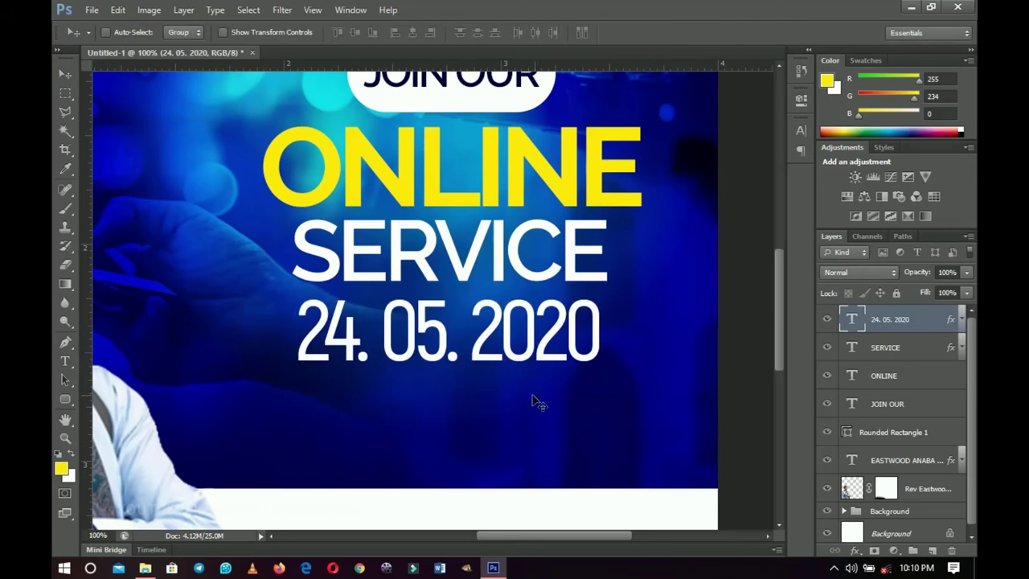
key("ctrl+t")
left_click_drag(595, 293, 524, 332)
left_click(777, 32)
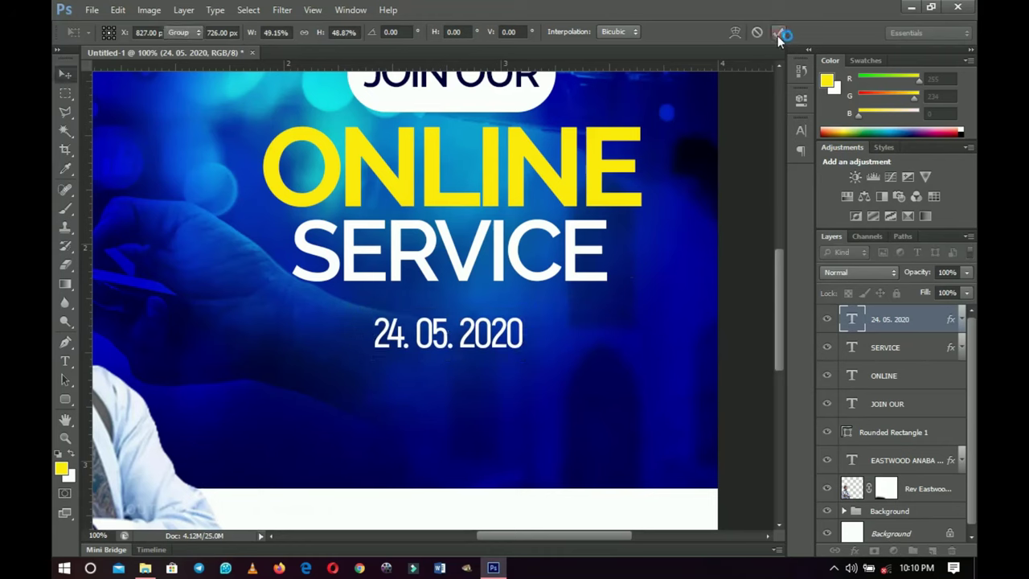
Widen the letter spacing of the whole date line to a tracking of 340
left_click(445, 344)
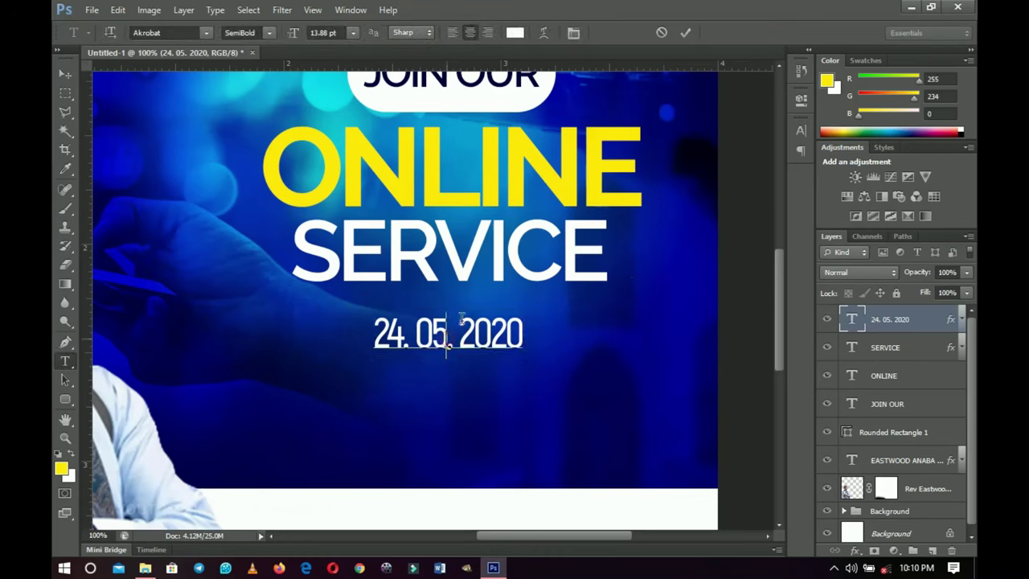
key("ctrl+a")
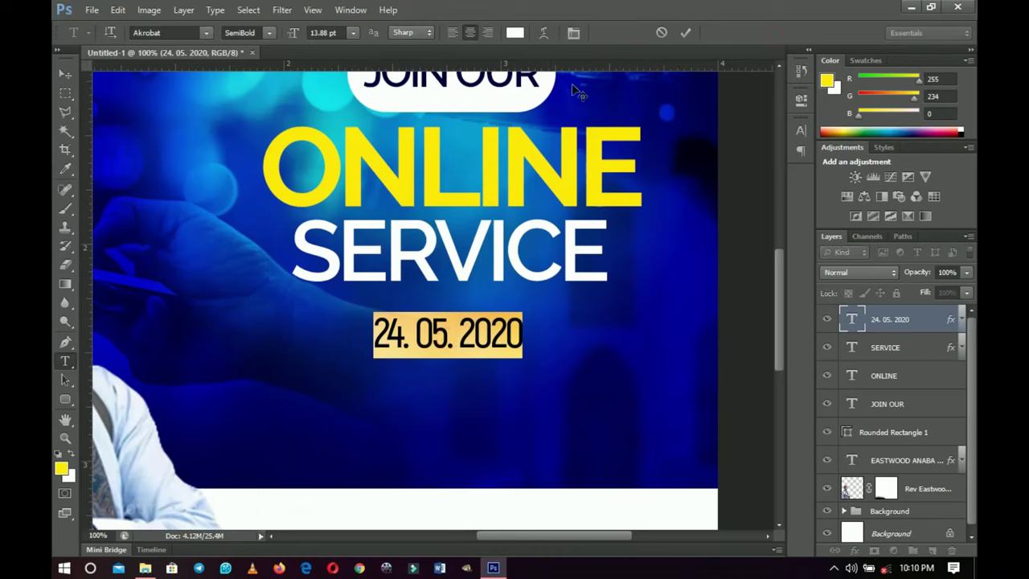
left_click(575, 33)
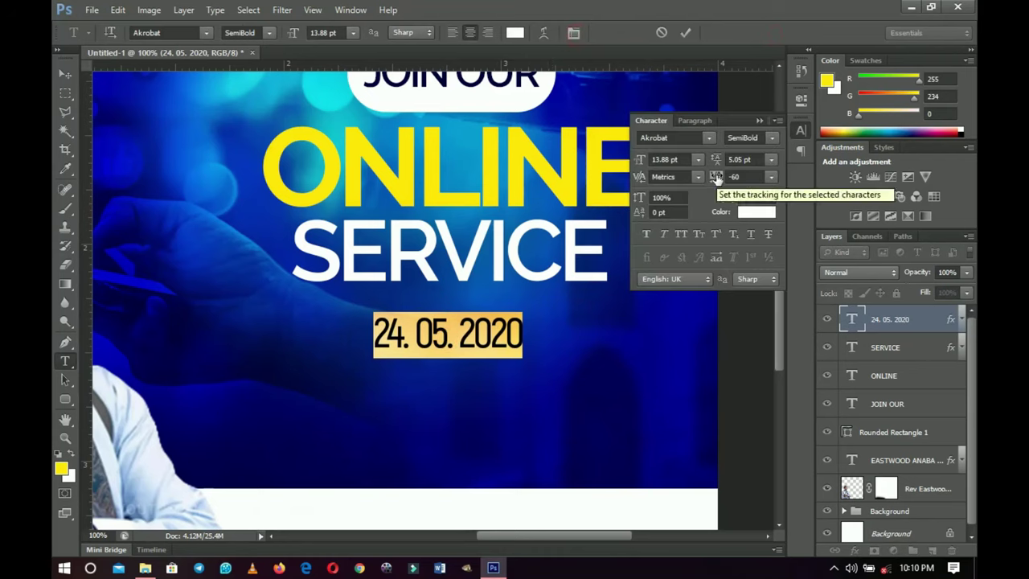
mouse_move(715, 177)
left_mouse_down()
mouse_move(733, 178)
mouse_move(716, 243)
mouse_move(724, 222)
mouse_move(707, 177)
left_mouse_up()
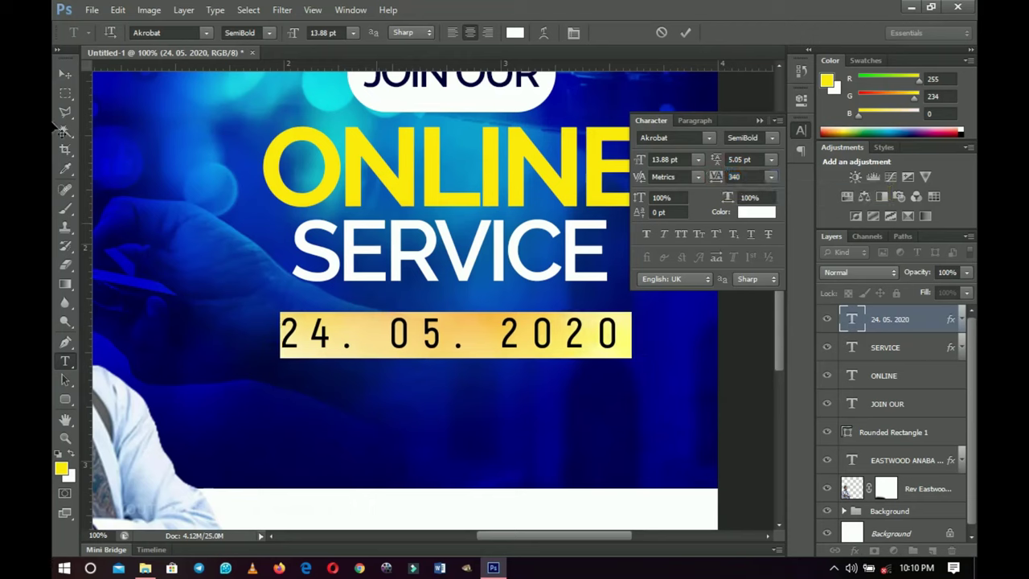
left_click(65, 74)
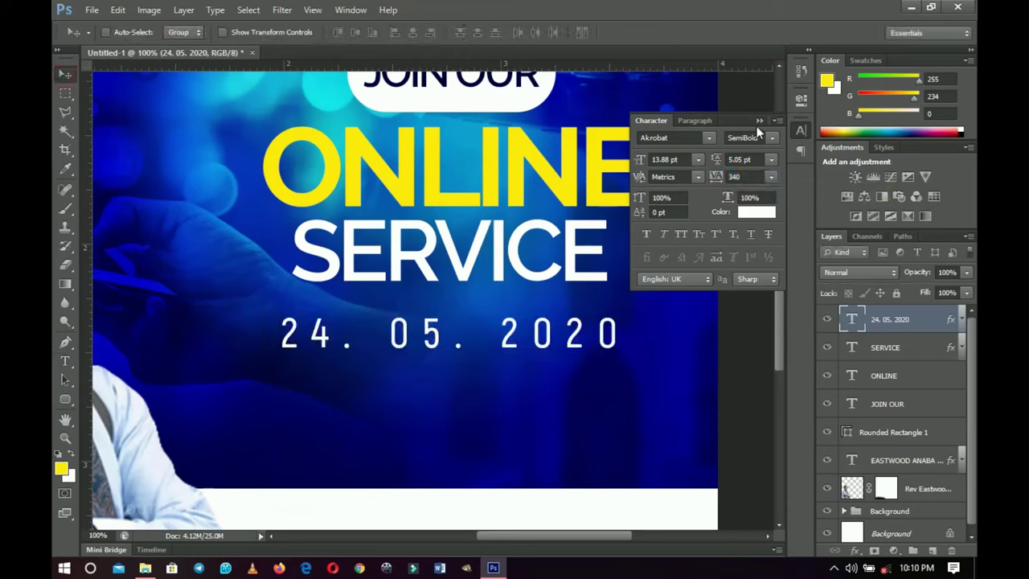
Recolor the date text to bright cyan (11ebf9), starting from a color sampled from the glow in the background
key("t")
left_click(426, 321)
key("ctrl+a")
left_click(514, 32)
left_click(336, 95)
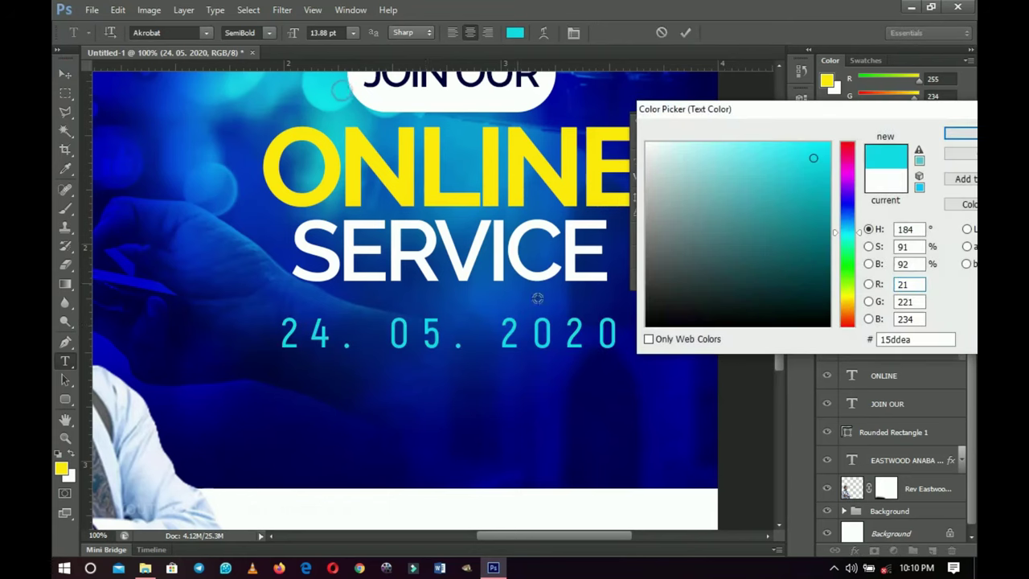
left_click(816, 150)
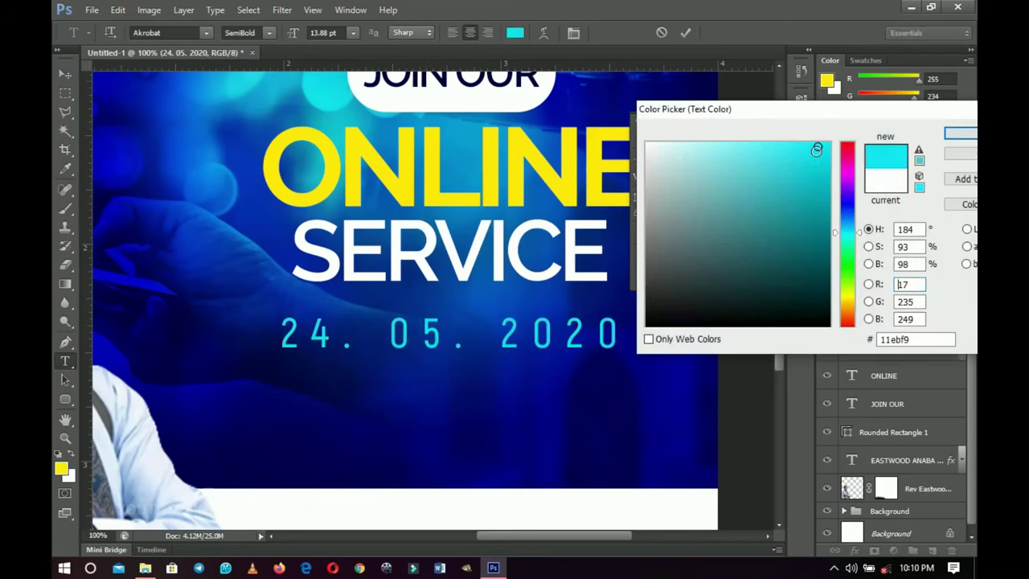
left_click(944, 141)
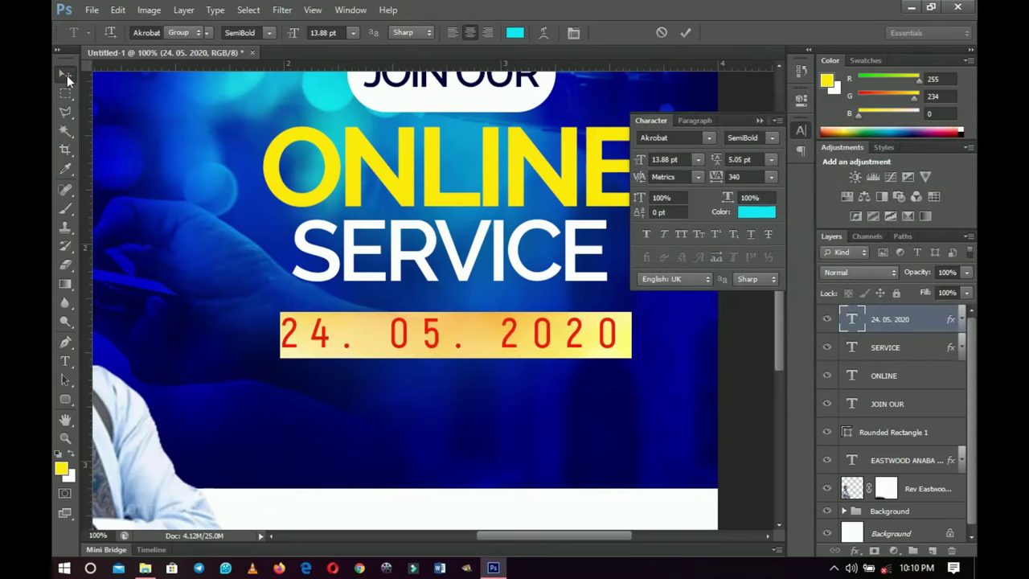
Scale the date text down slightly around its center and move it up closer beneath SERVICE
left_click(67, 75)
key("ctrl+t")
left_click_drag(630, 360, 616, 355)
key("Return")
left_click_drag(514, 357, 515, 349)
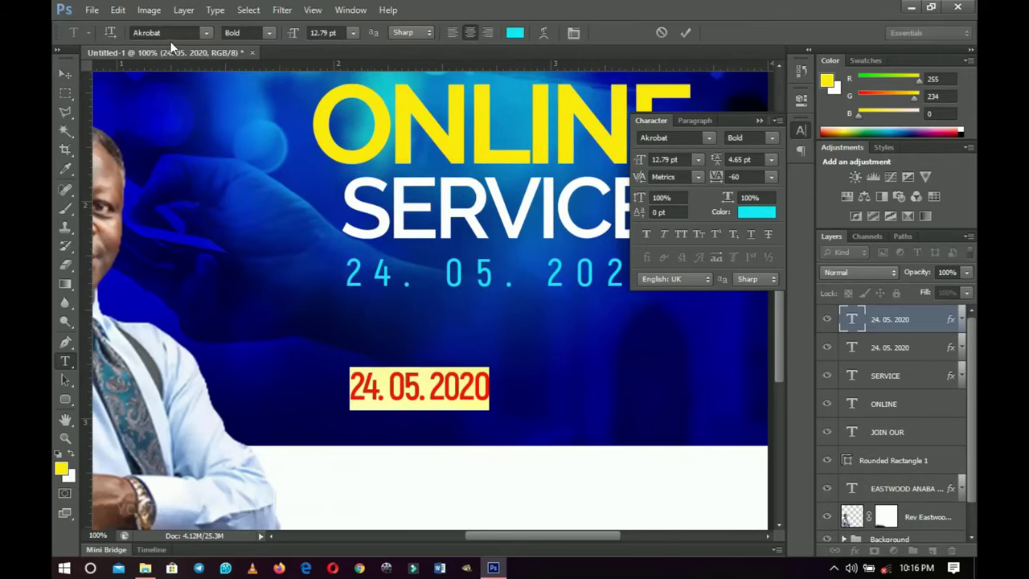
Set the lower date copy's font to Scriptina and replace its wording with Wtih
left_click(173, 29)
key("Return")
left_click(207, 32)
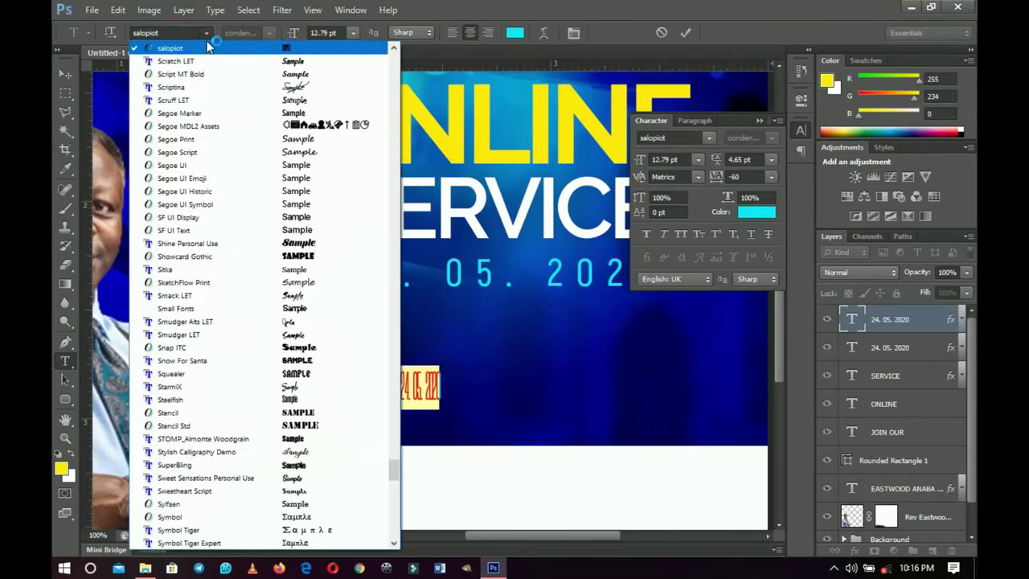
left_click(251, 94)
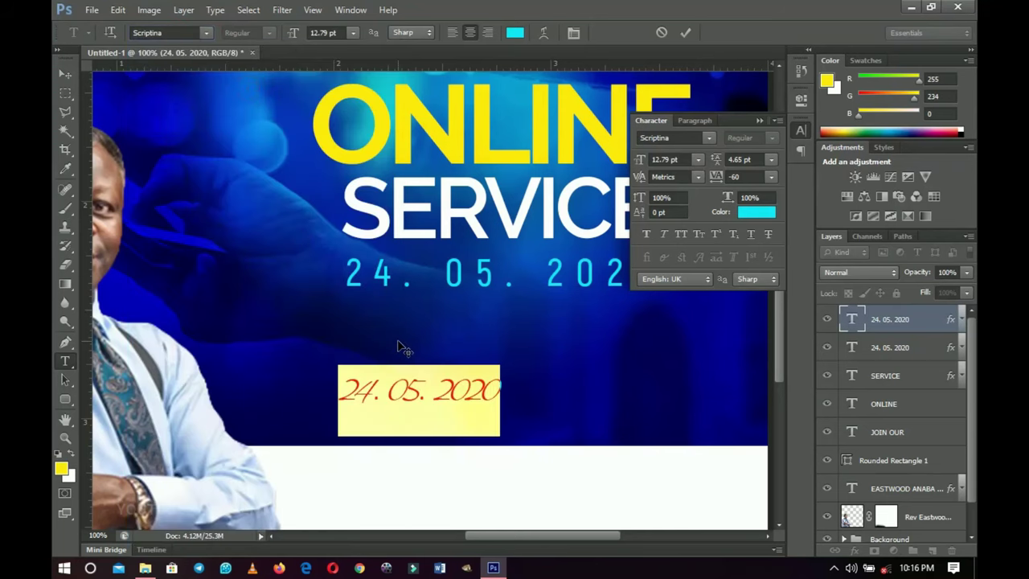
type("W")
type("h")
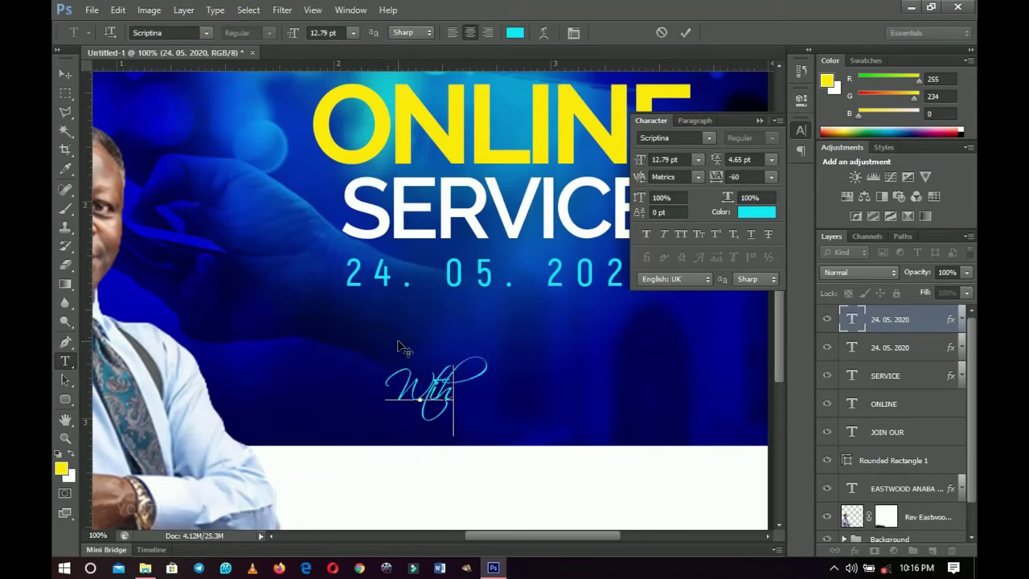
Move the Wtih text up and toward the preacher, and recolor it with the yellow of ONLINE (ffea00)
left_click(65, 71)
left_click_drag(514, 406, 447, 378)
key("t")
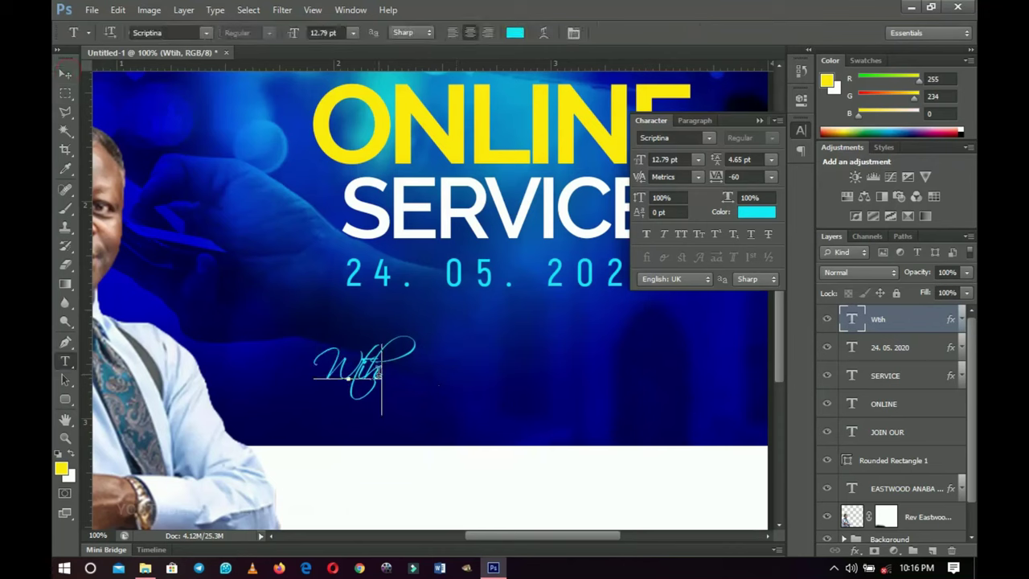
double_click(381, 377)
left_click(514, 32)
left_click(464, 107)
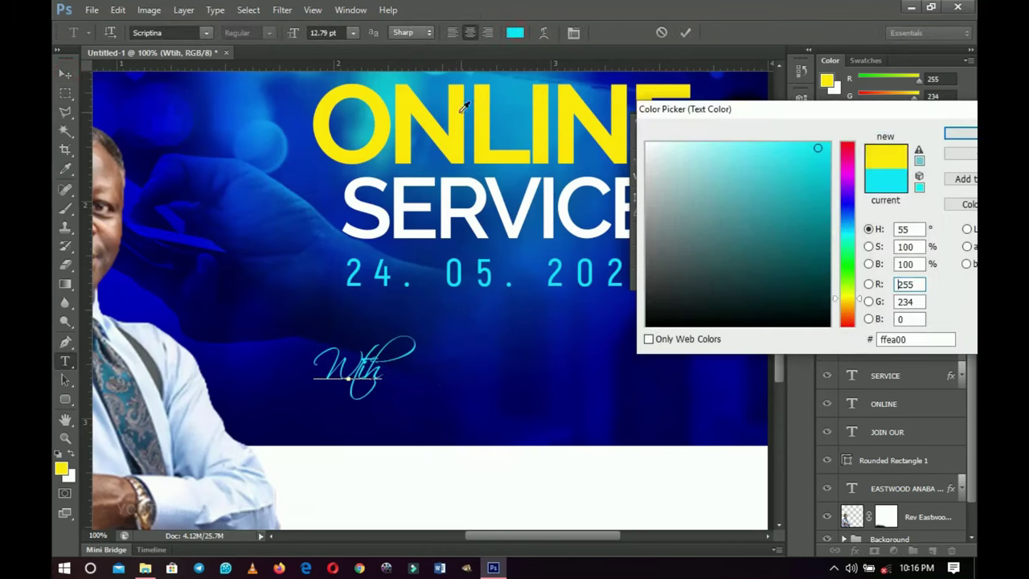
left_click(960, 134)
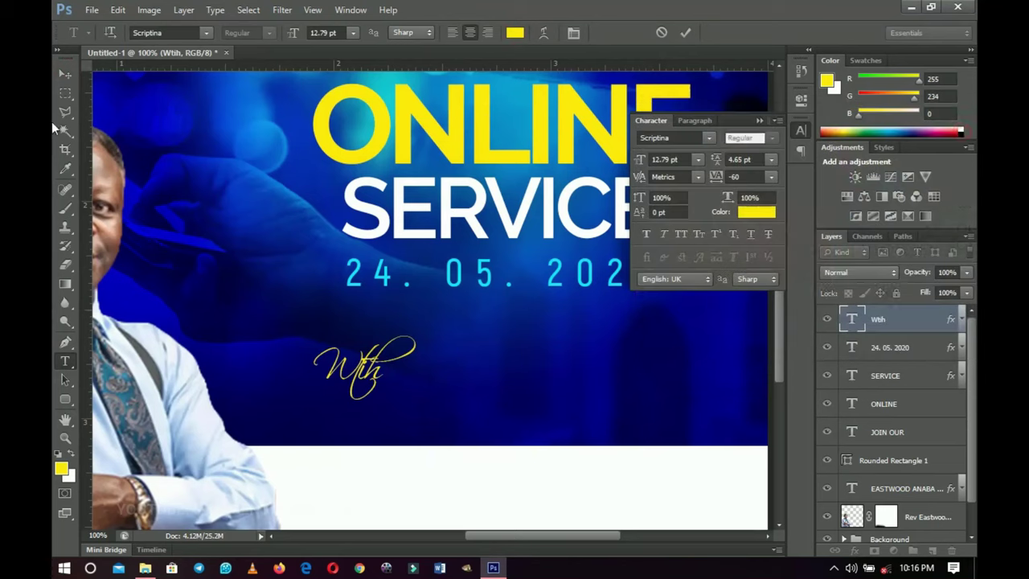
left_click(65, 74)
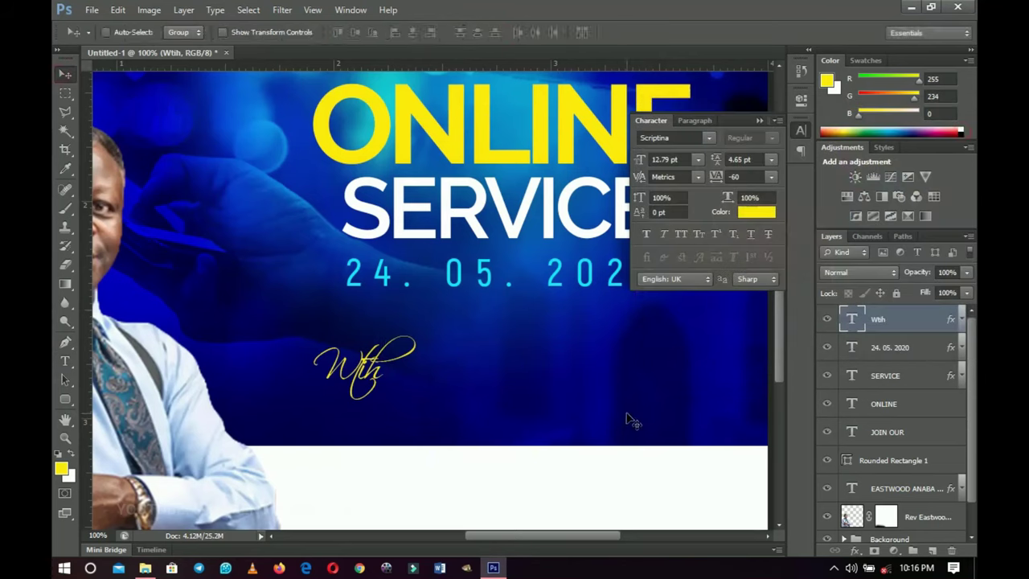
Duplicate the Wtih text straight down and set the copy's font to Raleway Regular
key("ctrl+j")
left_click_drag(393, 366, 382, 412)
key("t")
key("ctrl+a")
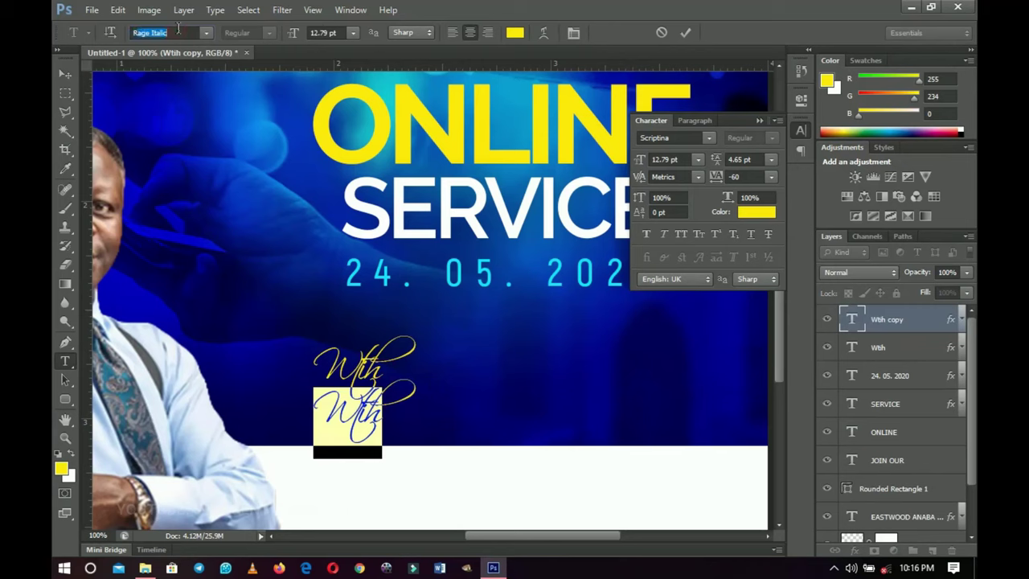
key("Return")
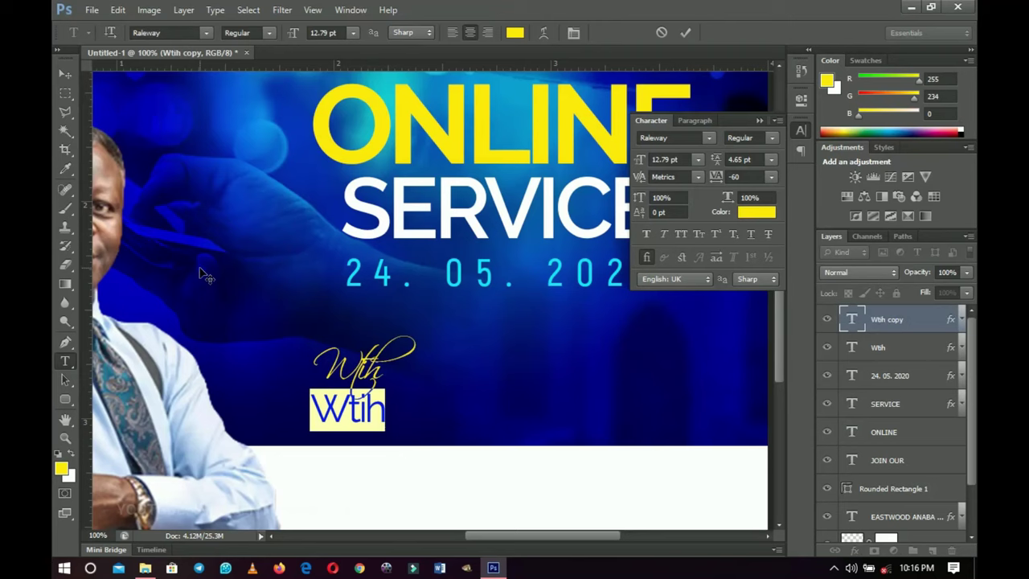
Replace the lower Wtih copy's wording with REV. followed by the preacher's full name in capitals
type("eEAS")
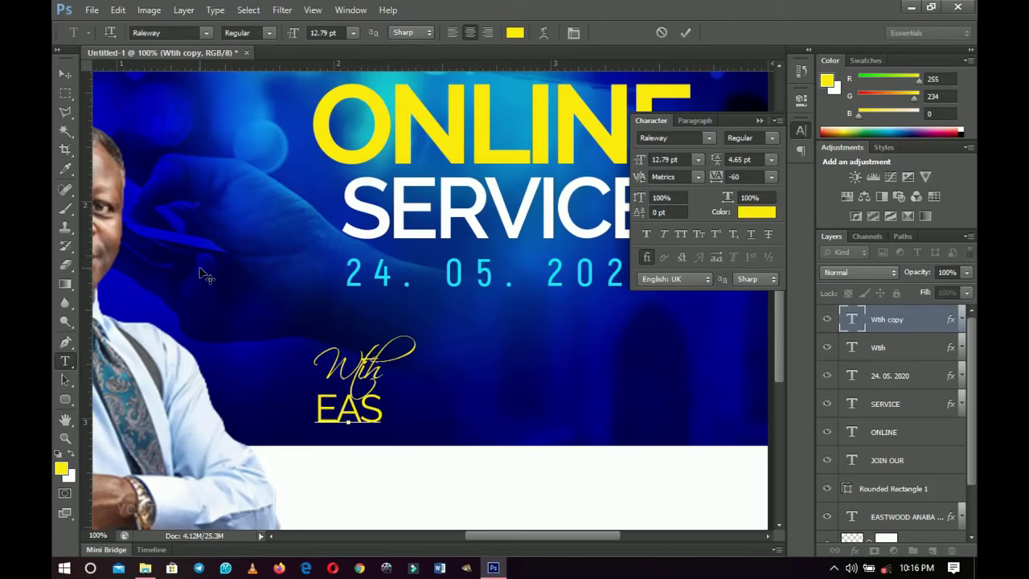
type("TW")
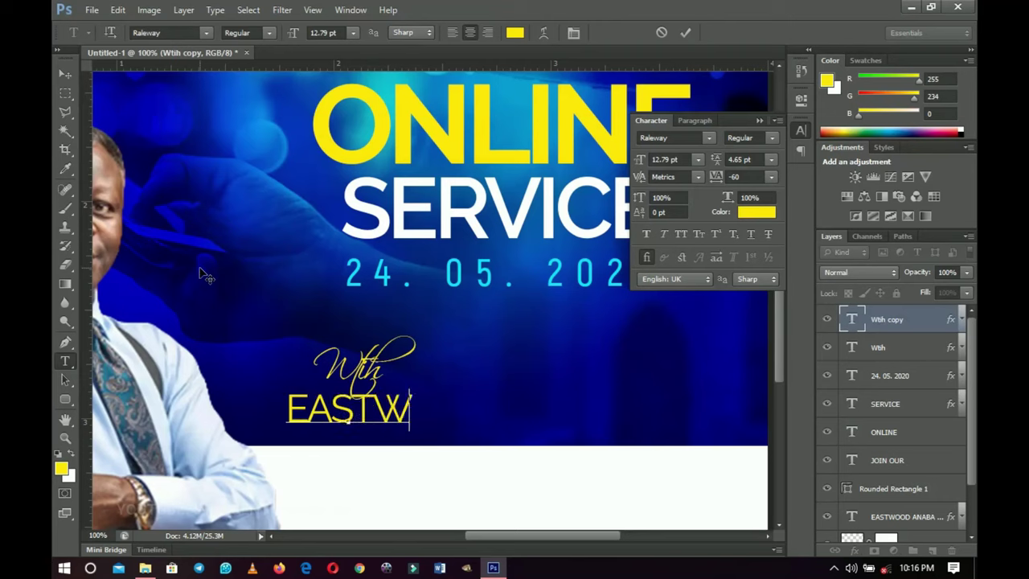
type("OOD ANANA")
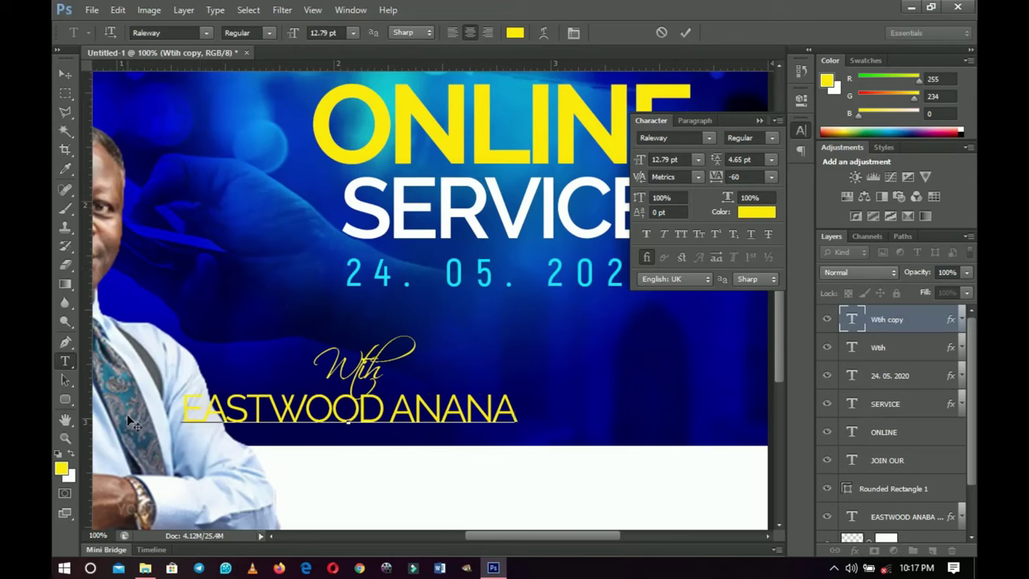
type("E")
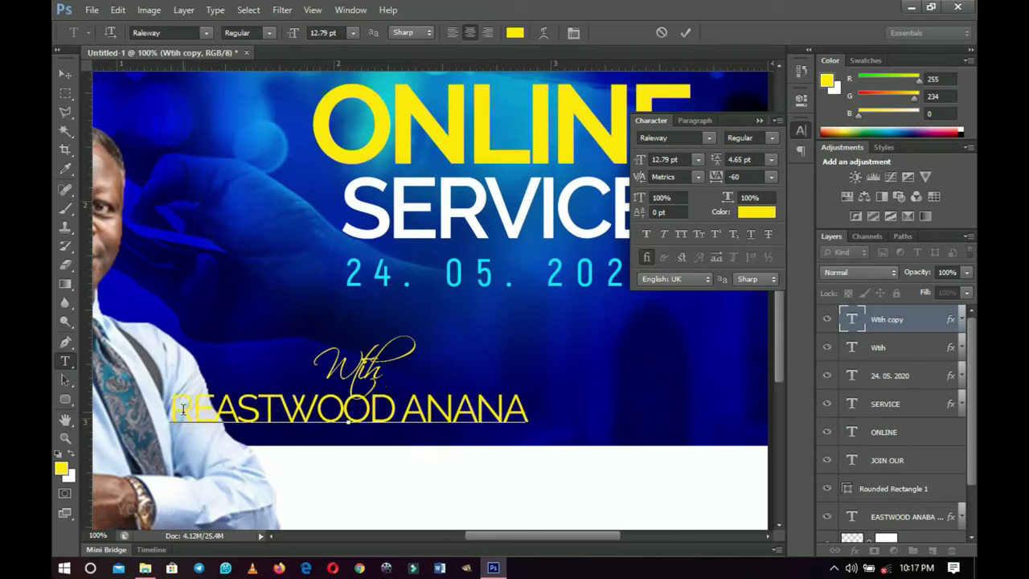
type("EV.")
Set the font style of the preacher's name line to Raleway Medium
key("ctrl+a")
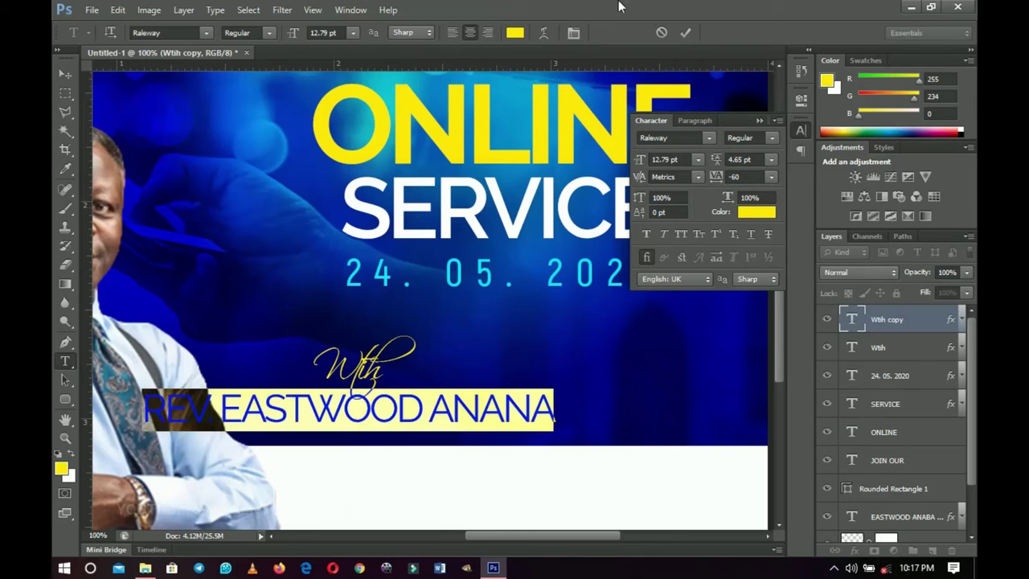
left_click(269, 33)
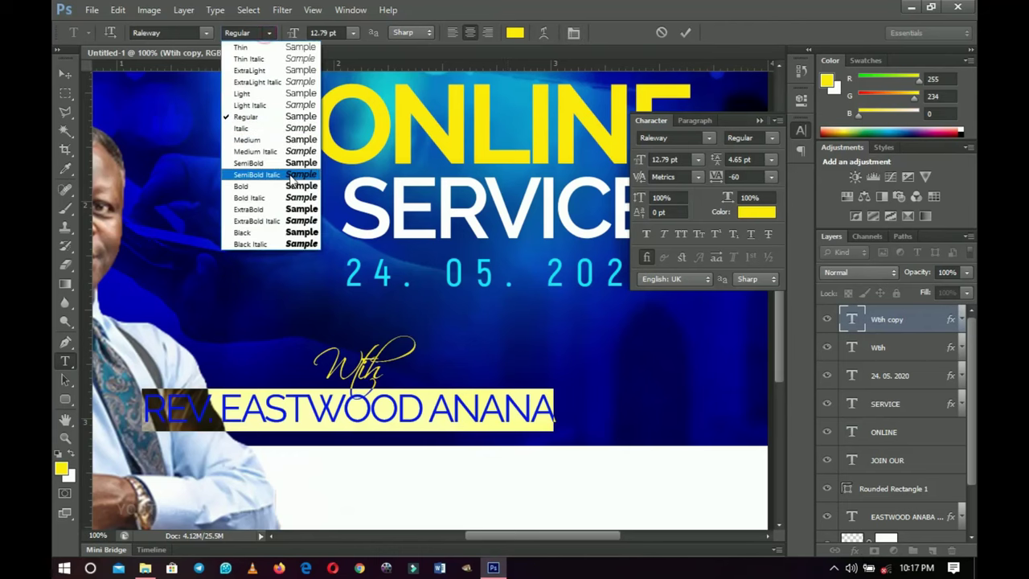
left_click(291, 140)
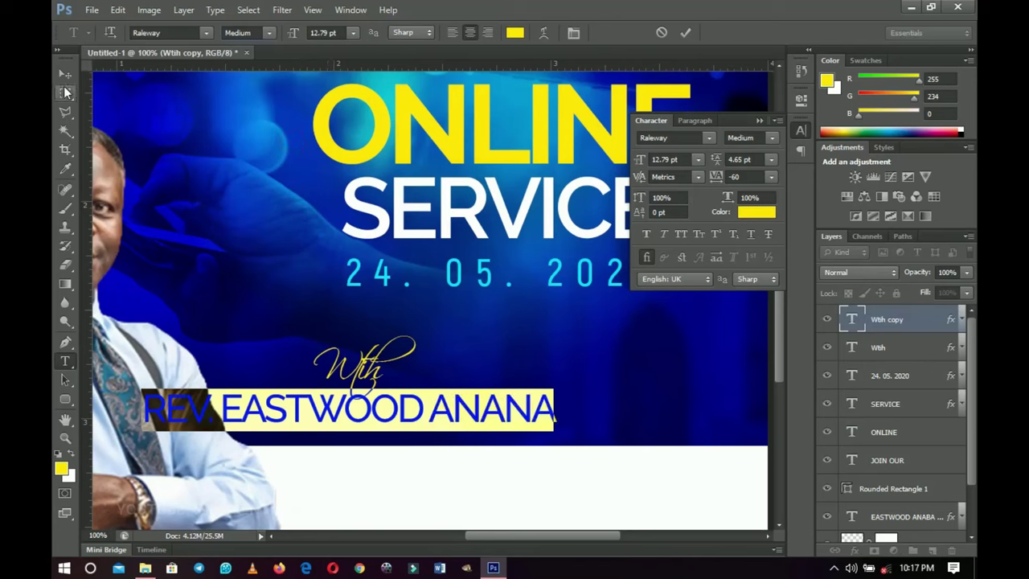
left_click(65, 74)
Scale the preacher's name line down to about 65% and move it slightly up and away from the preacher
key("ctrl+t")
left_click_drag(560, 386, 486, 394)
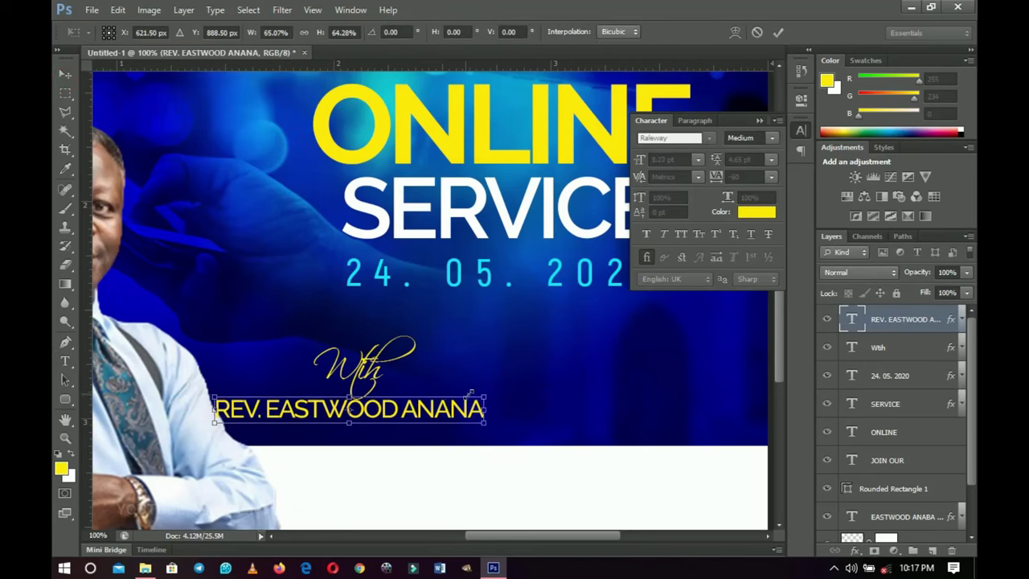
key("Return")
left_click_drag(366, 417, 415, 408)
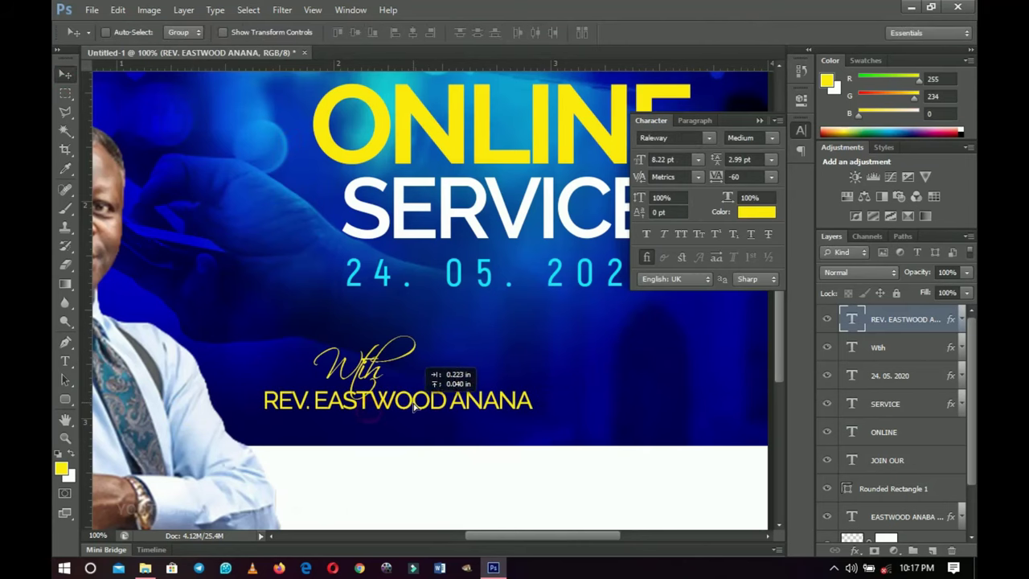
Recolor the preacher's name line white (ffffff)
key("t")
triple_click(410, 401)
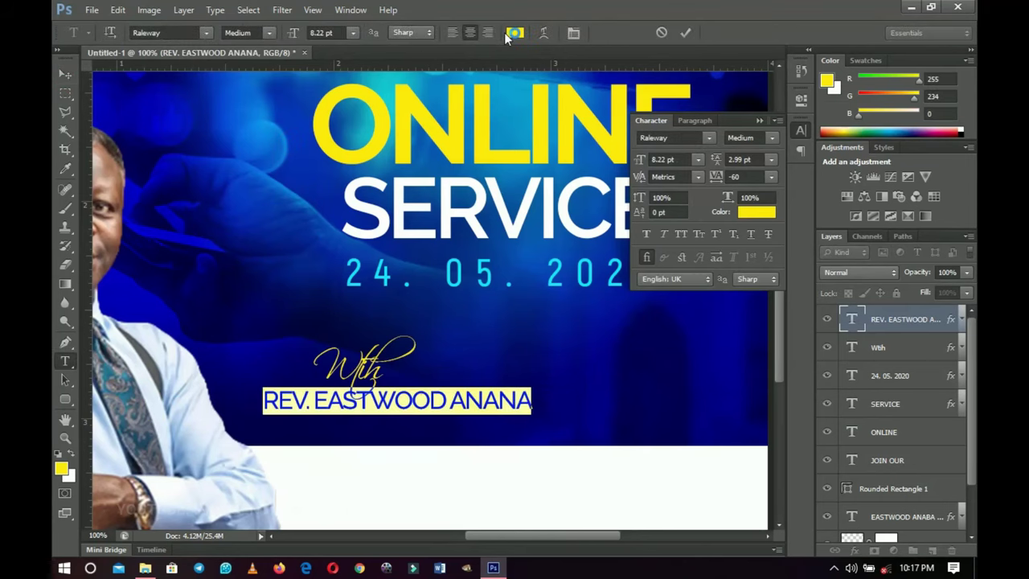
left_click(511, 33)
left_click(647, 144)
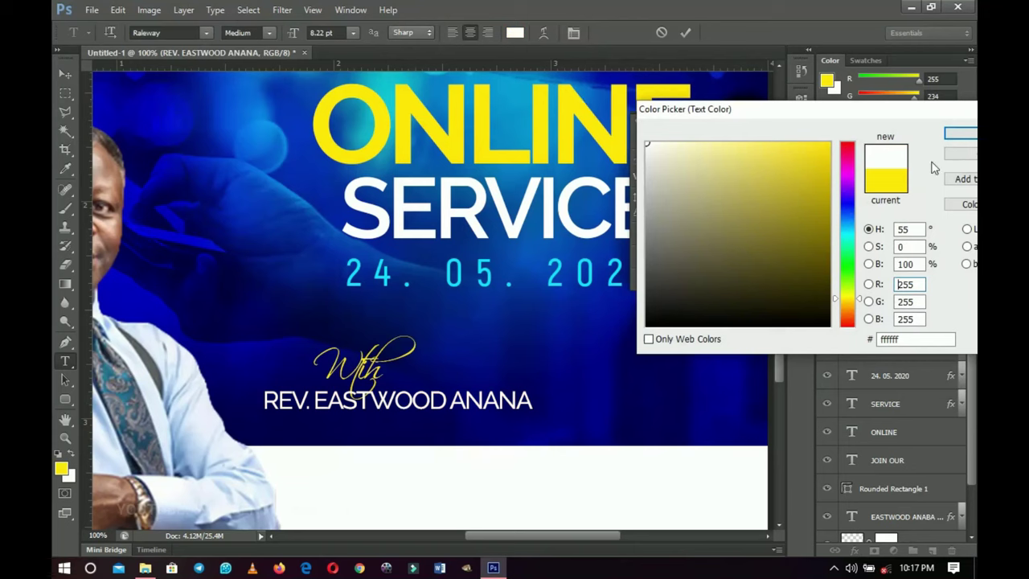
left_click(960, 133)
left_click(63, 70)
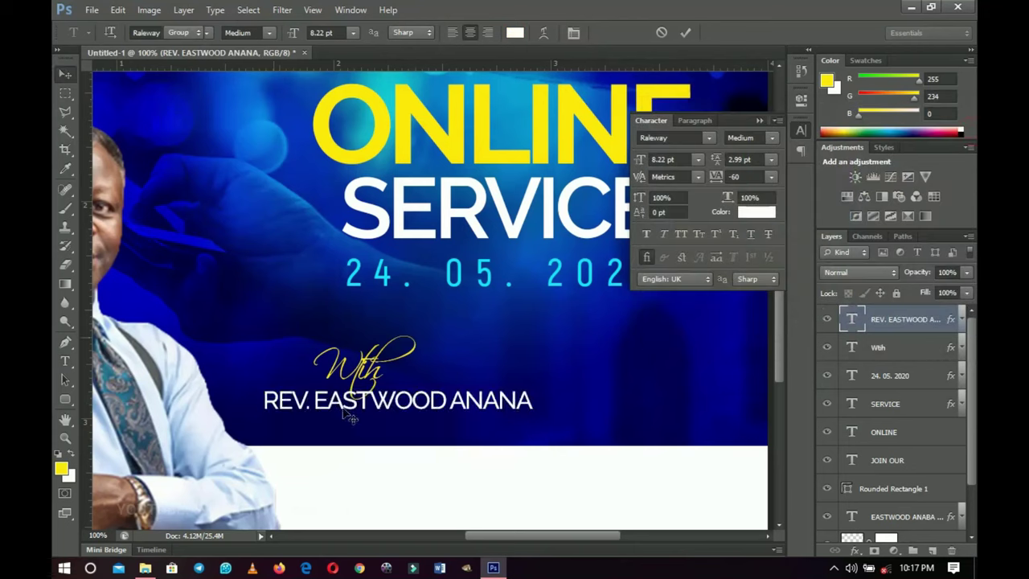
Correct the misspelled Wtih text to With
key("t")
left_click(358, 366)
left_click_drag(358, 366, 382, 365)
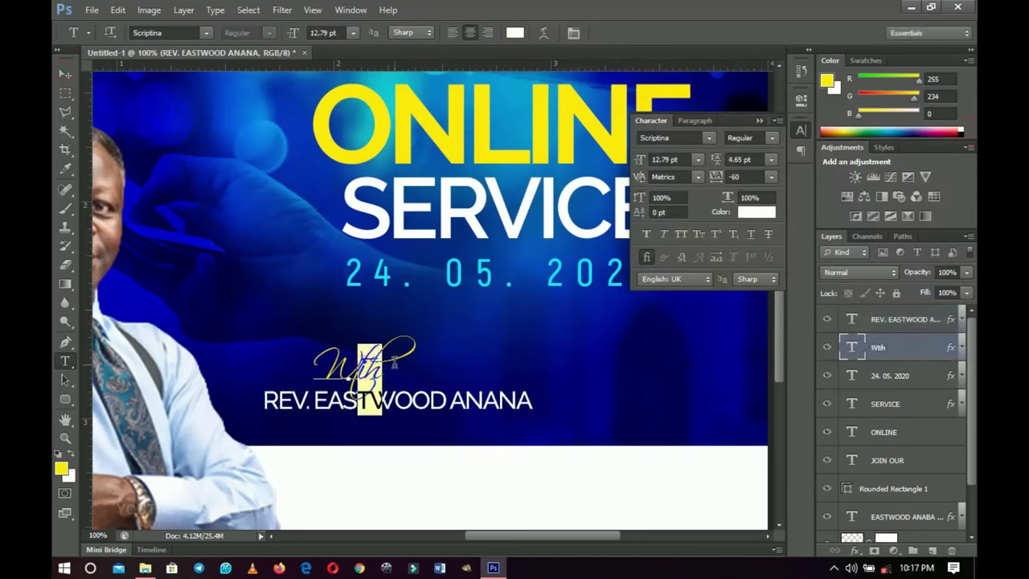
key("ctrl+a")
key("ctrl+shift+k")
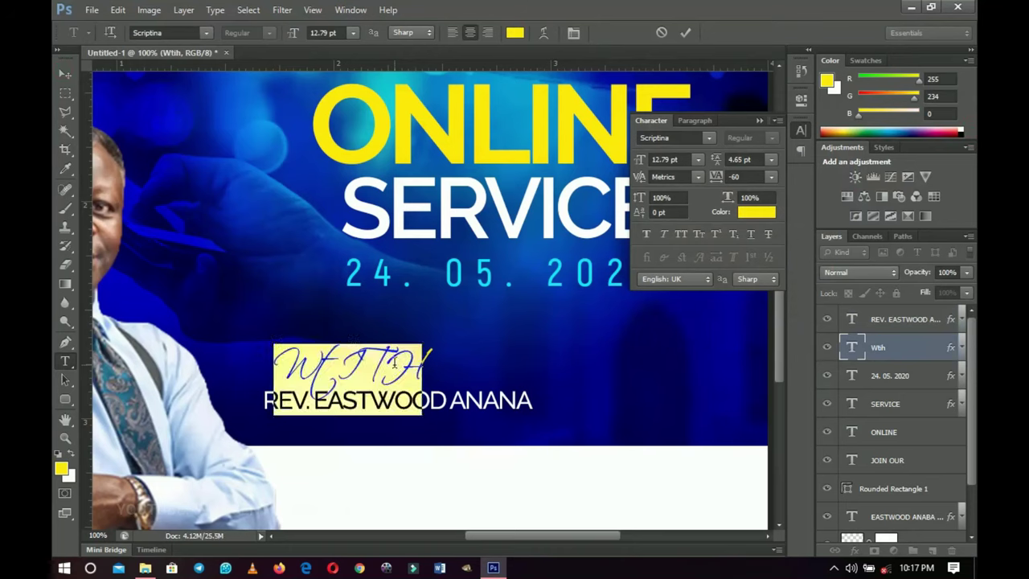
key("ctrl+shift+k")
key("ctrl+h")
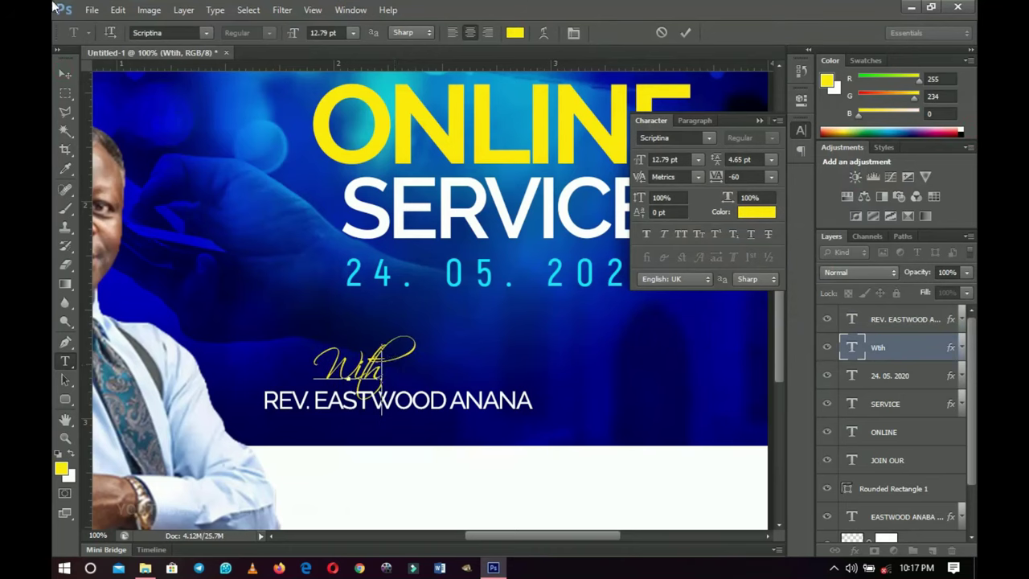
left_click(58, 72)
Enlarge the With text to about 117% and center it above the preacher's name
left_click_drag(372, 353, 391, 352)
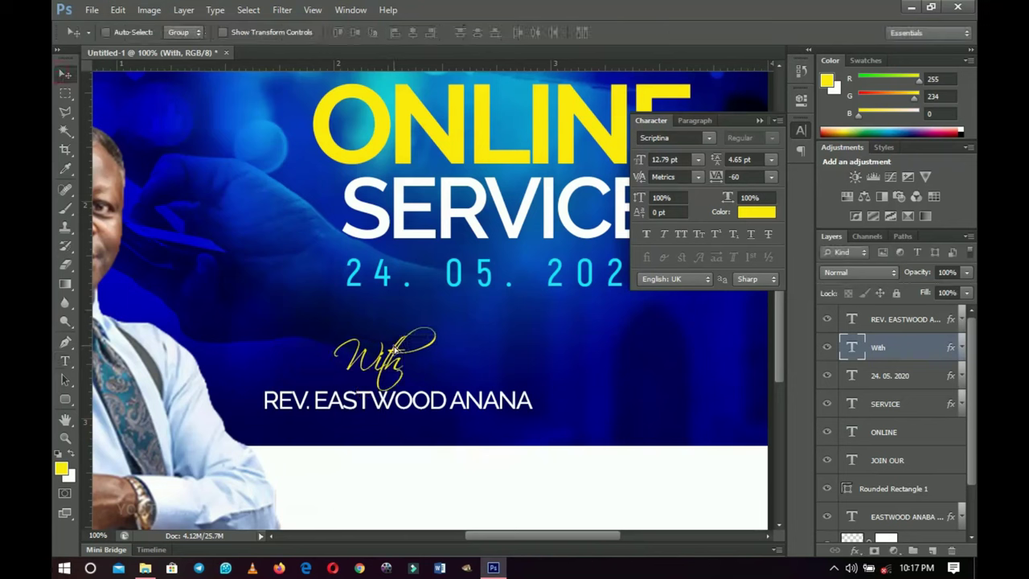
key("ctrl+t")
left_click_drag(443, 326, 455, 318)
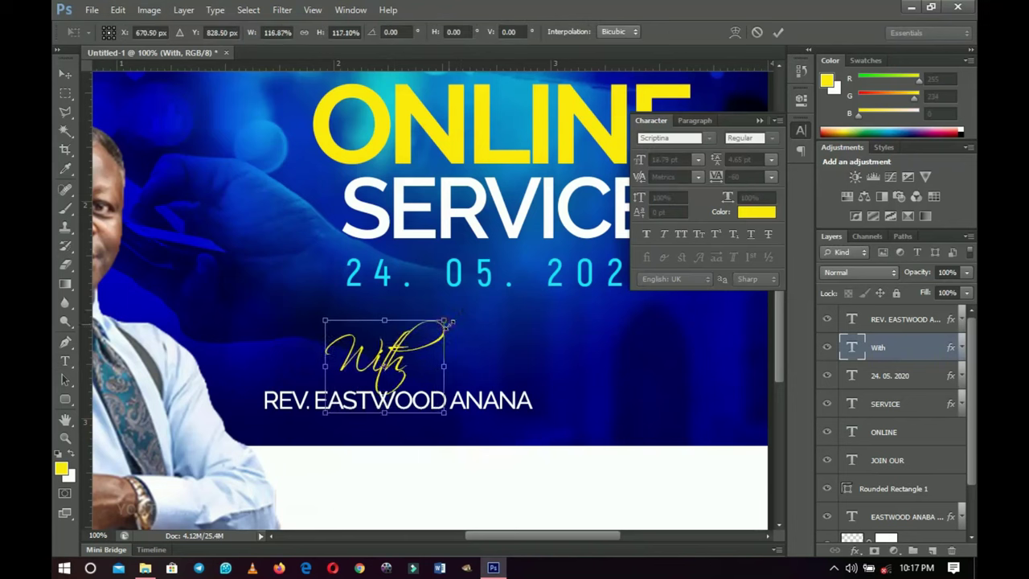
key("Return")
left_click_drag(427, 361, 452, 371)
Move the With text and the preacher's name together slightly down and toward the preacher
key("z")
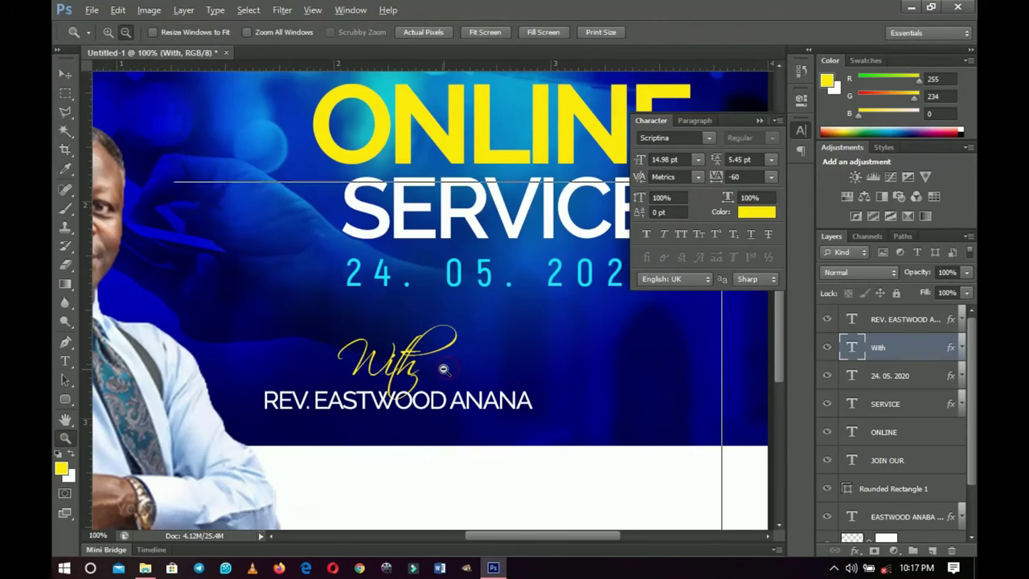
left_click(448, 368)
left_click(444, 366, "alt")
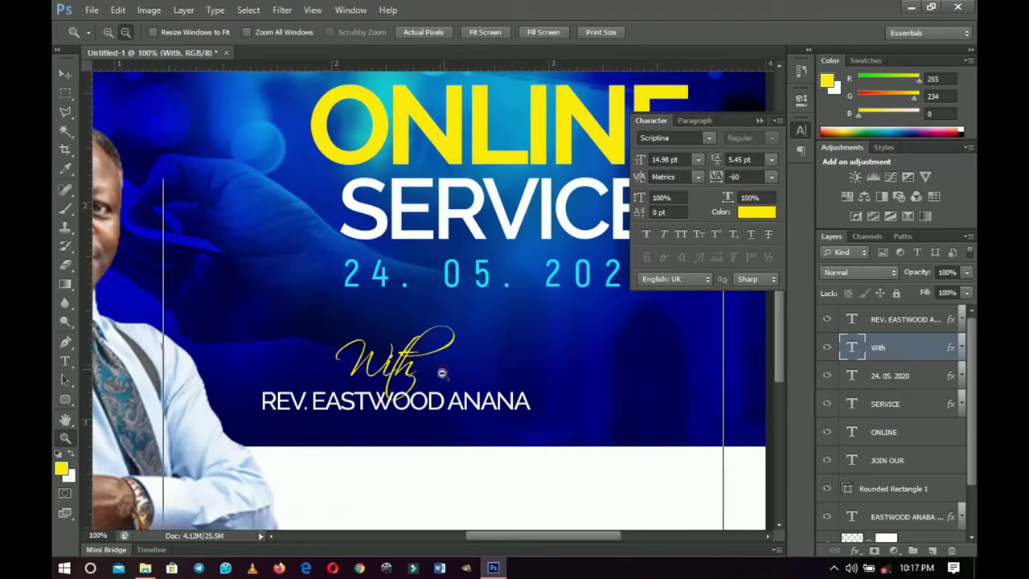
left_click(442, 369, "alt")
key("v")
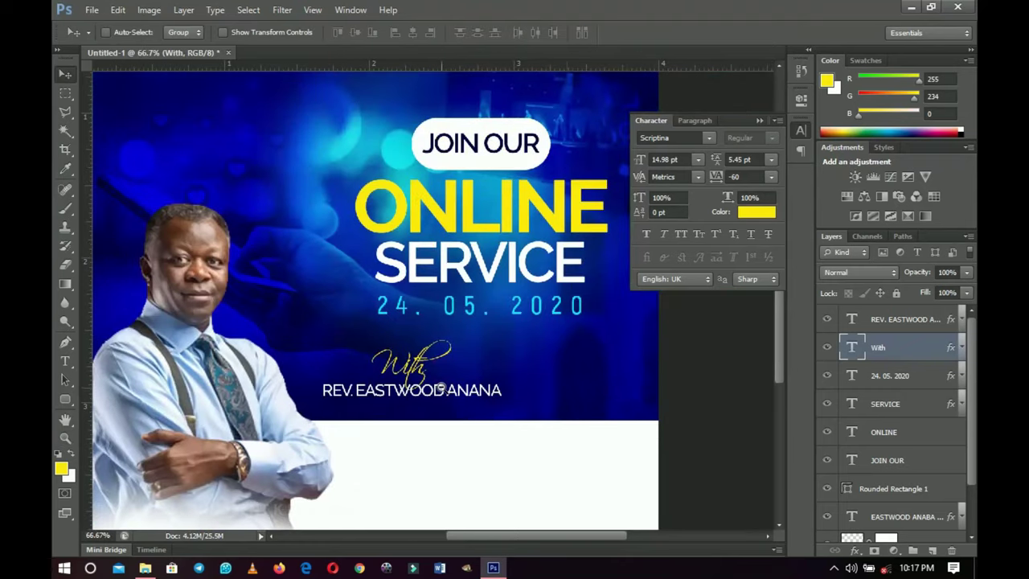
left_click(938, 328, "shift")
left_click_drag(506, 366, 493, 379)
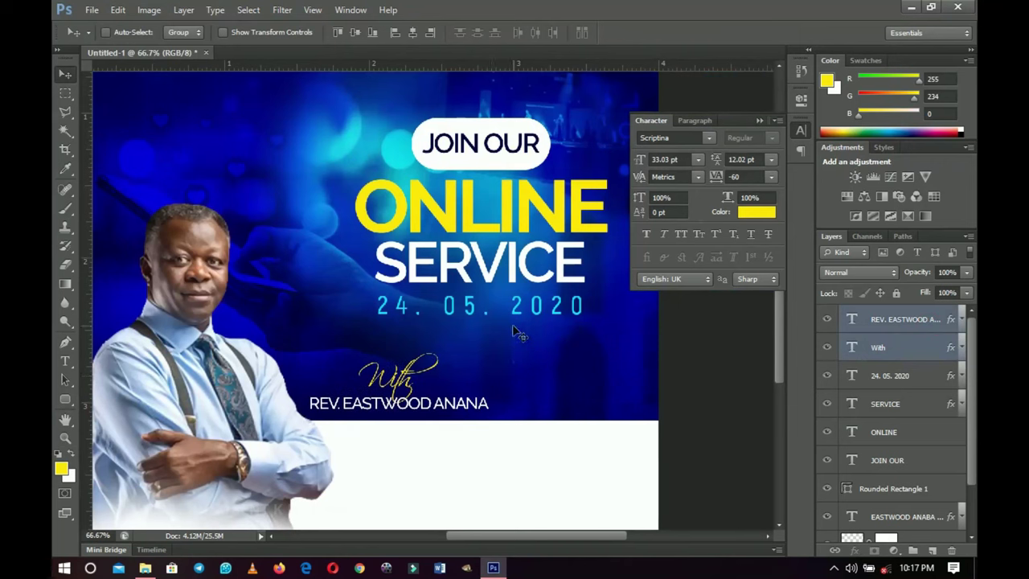
Add a new text layer reading LIVE STREAM below the preacher's name
scroll(483, 344, "down", 3)
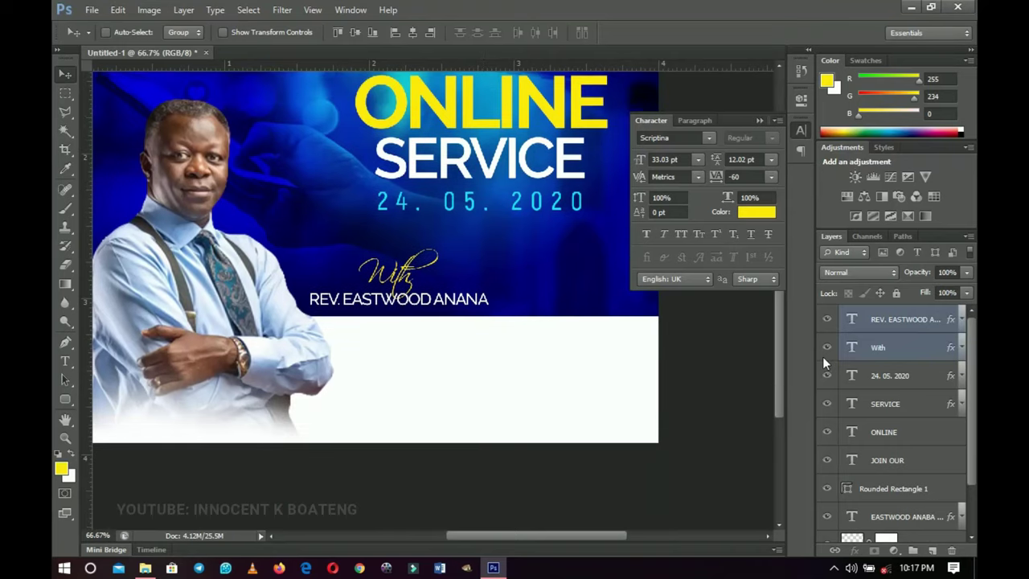
left_click(896, 329)
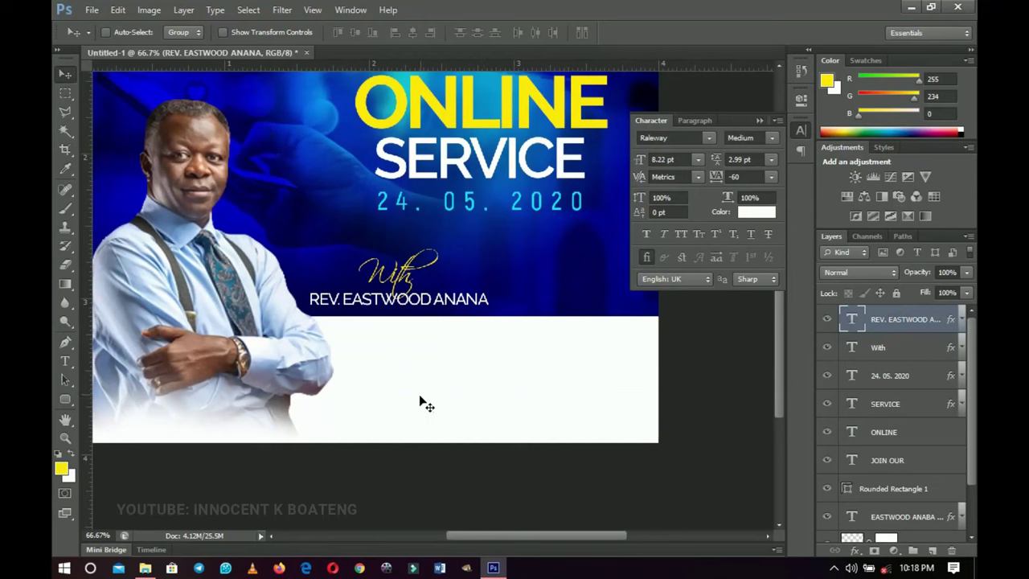
left_click(65, 361)
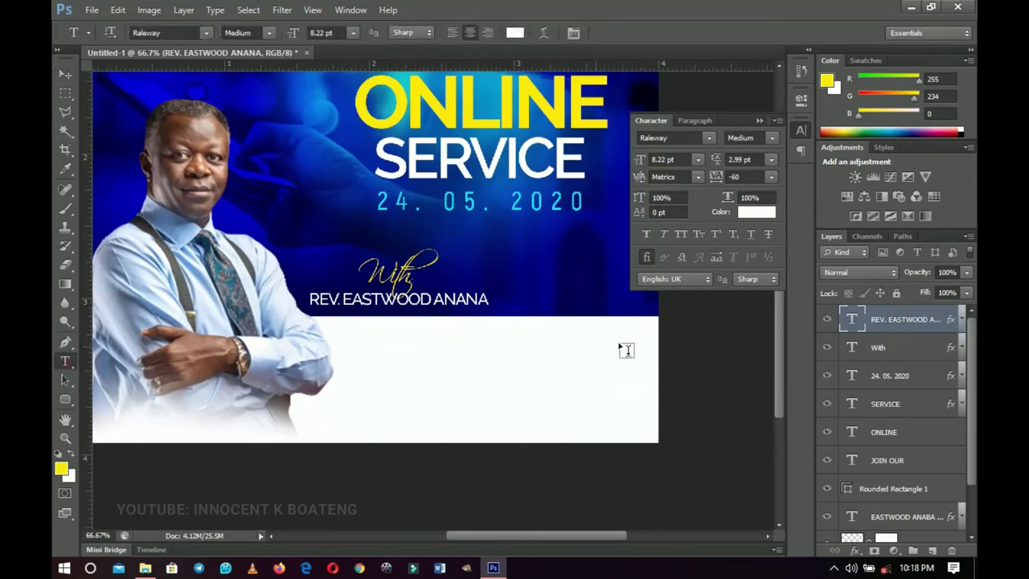
left_click(419, 340)
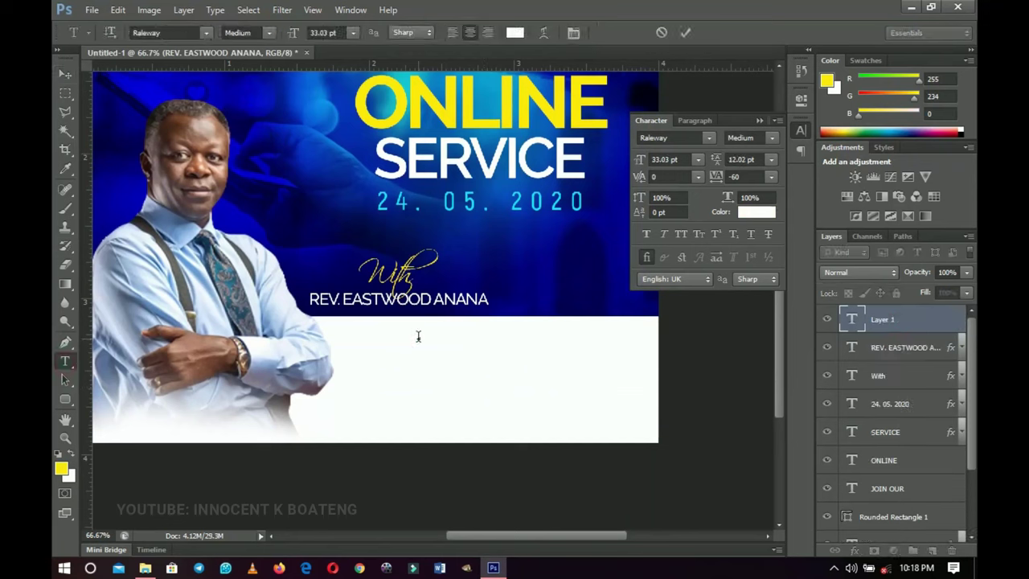
type("LIVESTR")
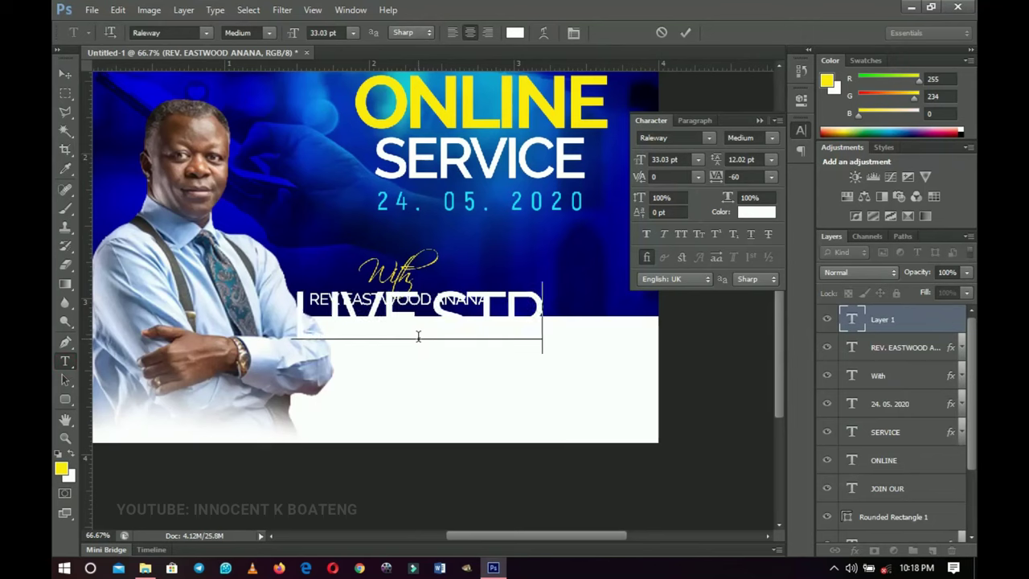
type("EAMIN")
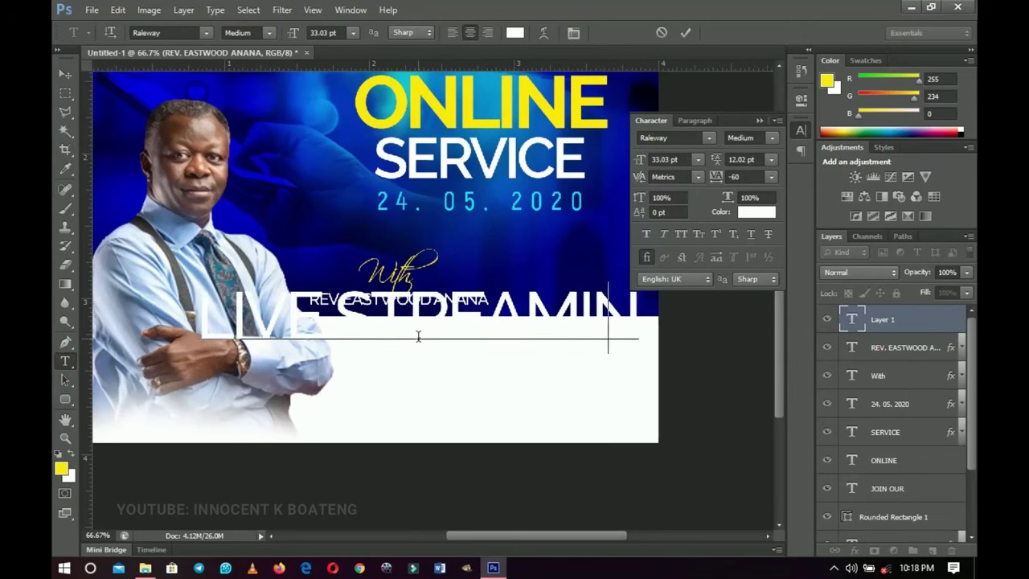
key("BackSpace")
key("BackSpace")
Recolor the LIVE STREAM text with dark blue (00005e) sampled from the flyer's background
key("ctrl+a")
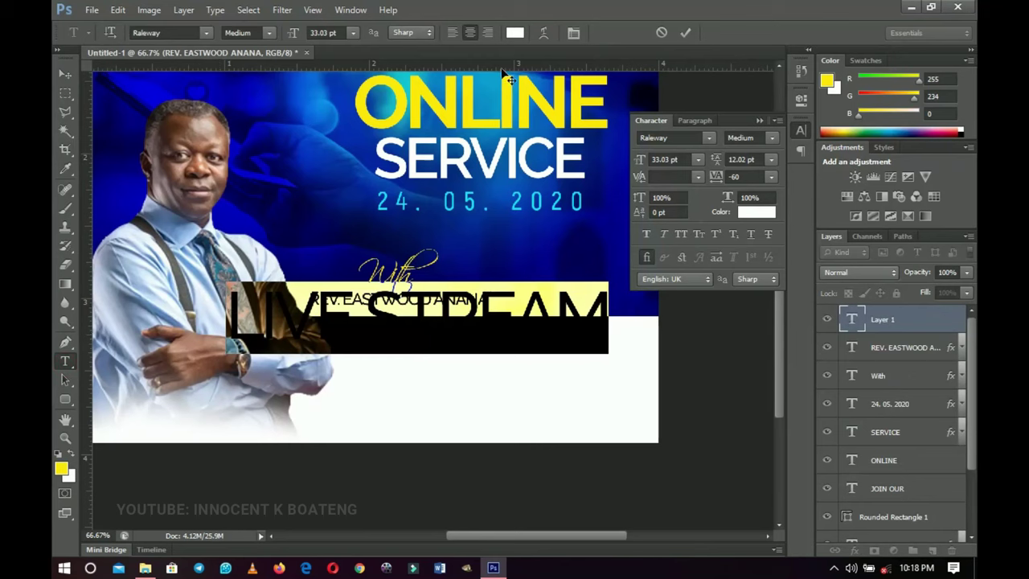
left_click(516, 35)
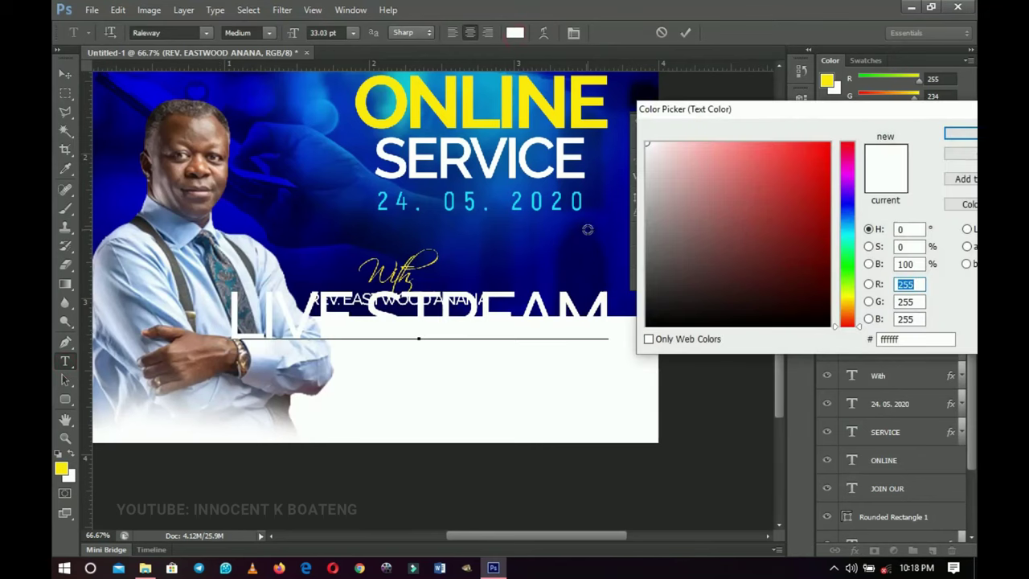
left_click(588, 230)
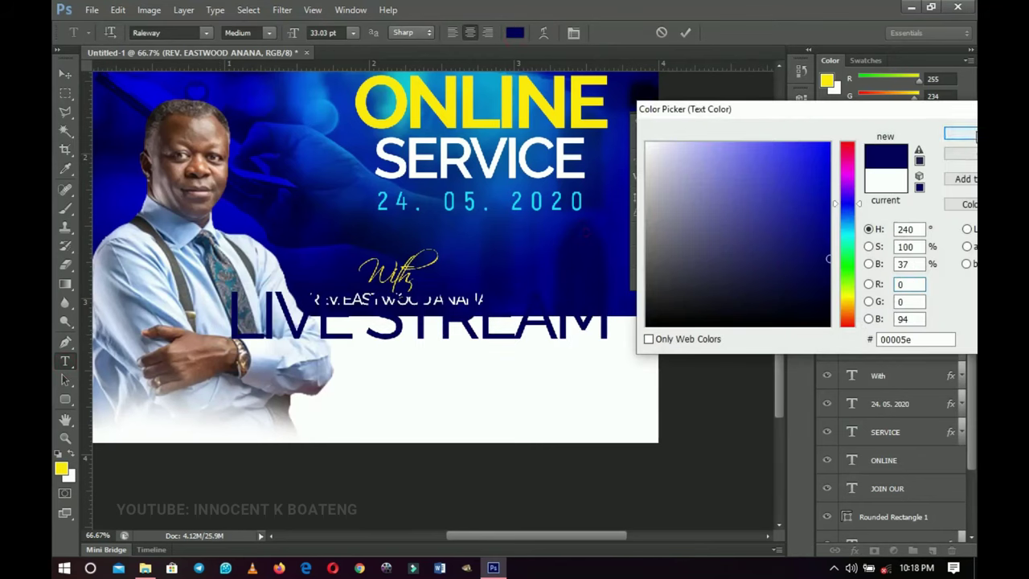
left_click(973, 135)
left_click(65, 73)
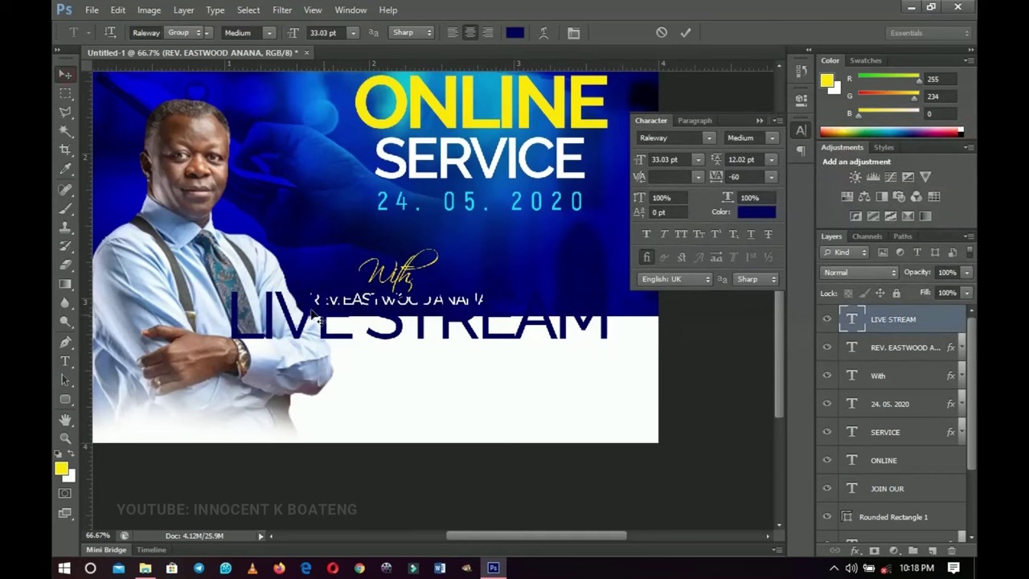
Scale the LIVE STREAM text down to about 13.33 pt and place it near the upper edge of the white strip
key("ctrl+t")
left_click_drag(605, 278, 497, 310)
key("Return")
left_click_drag(429, 371, 493, 393)
key("ctrl+t")
left_click_drag(565, 322, 558, 326)
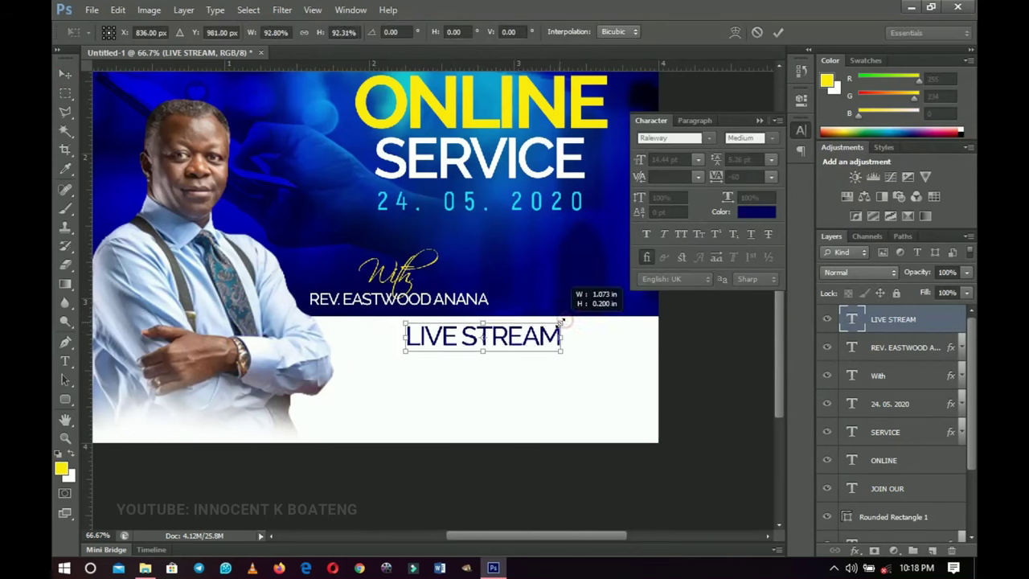
double_click(508, 350)
key("z")
left_click(552, 375)
key("v")
left_click_drag(573, 386, 570, 418)
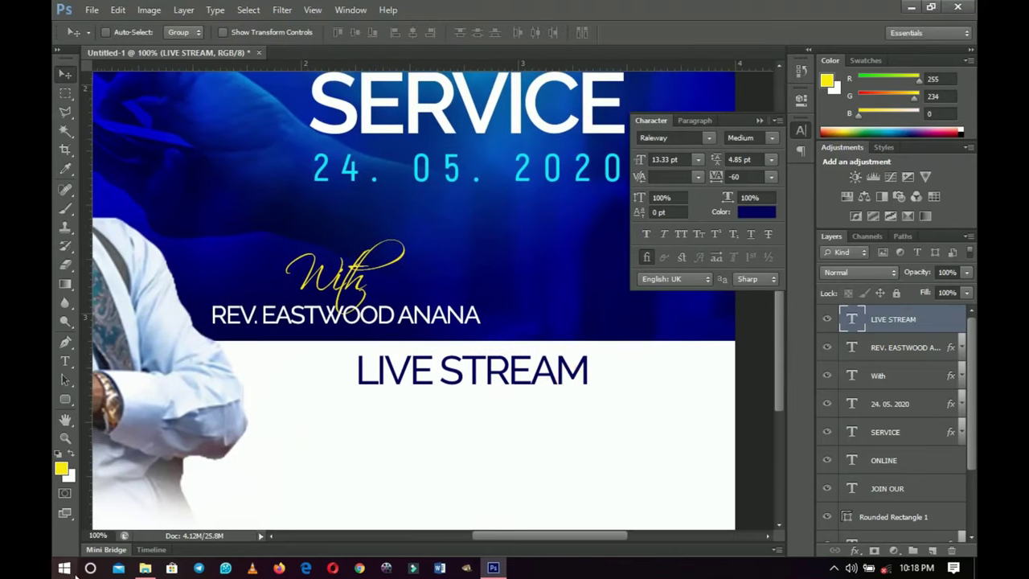
Place the FB-Live-Header image from the Online Churhc folder and scale it down to sit centered below LIVE STREAM
left_click(145, 567)
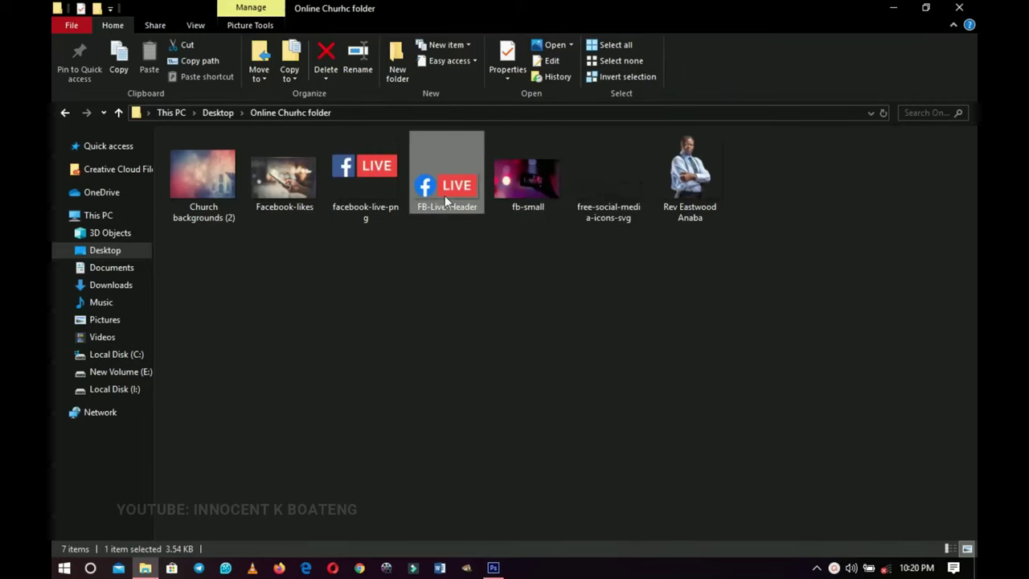
left_click_drag(442, 186, 488, 439)
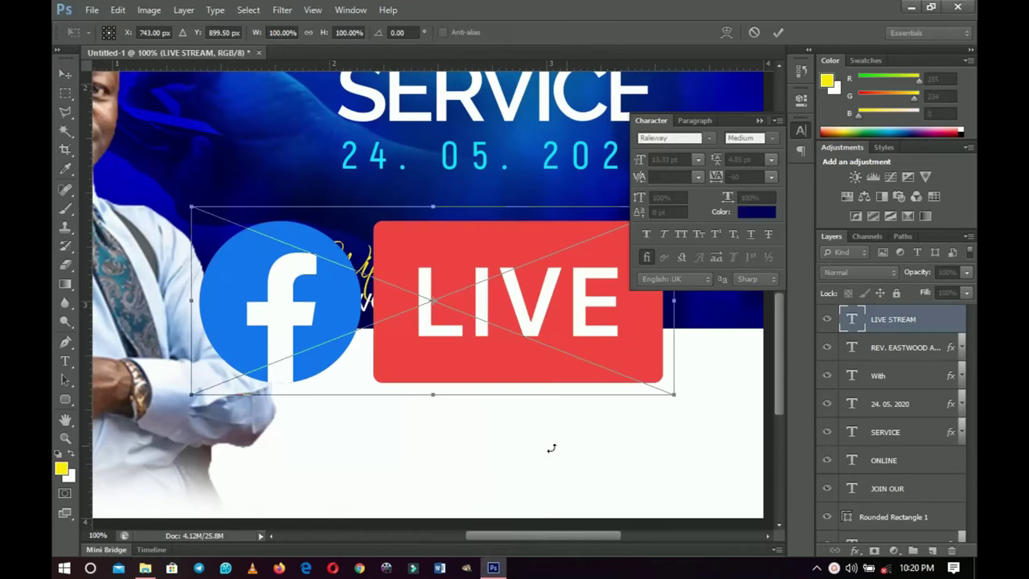
left_click_drag(675, 400, 551, 428)
key("Return")
key("ctrl+t")
left_click_drag(594, 460, 555, 448)
key("Return")
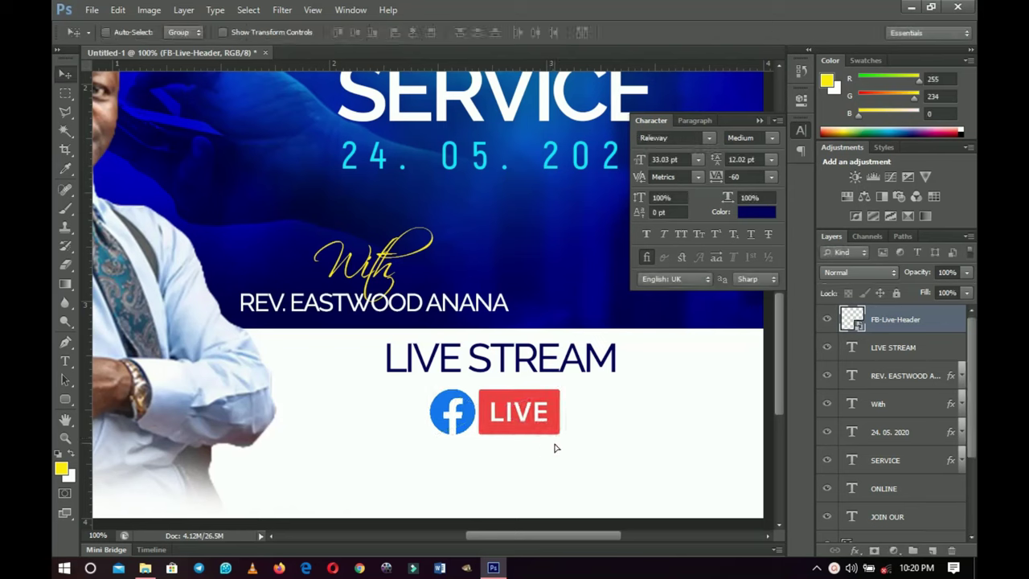
Rasterize the FB-Live-Header layer and darken its shadows with Levels, setting the black input level to 17
right_click(898, 323)
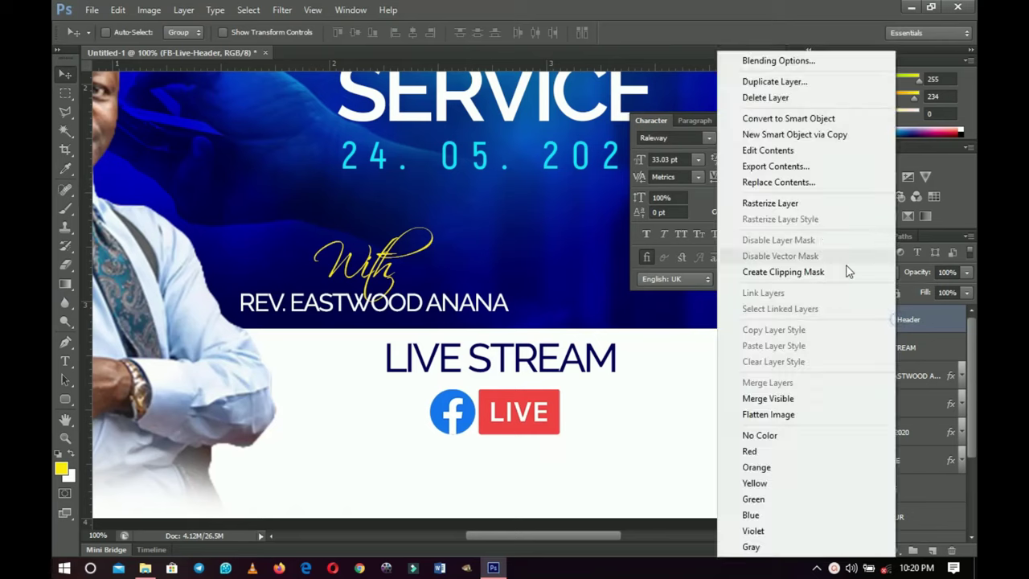
left_click(892, 202)
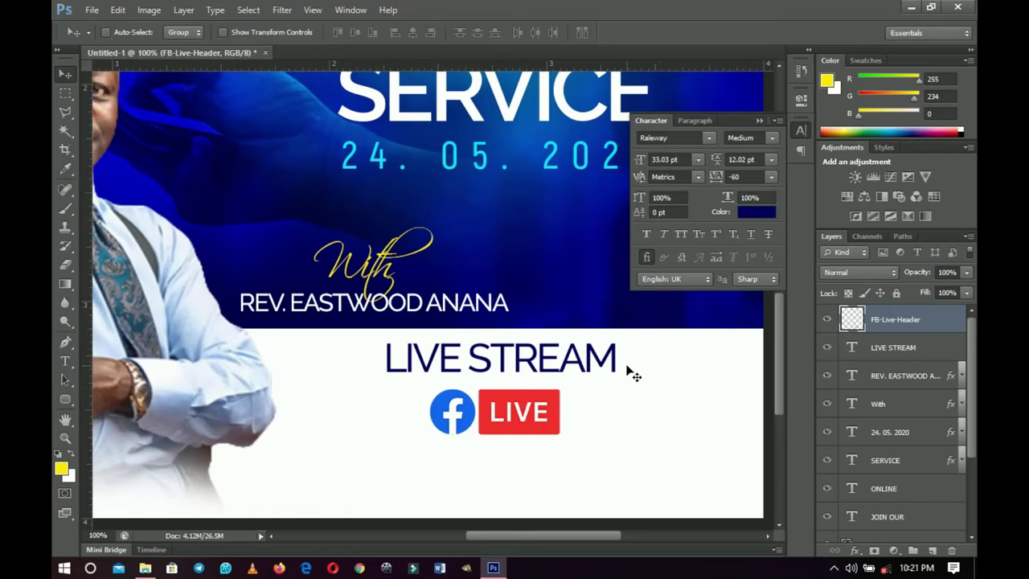
key("ctrl+l")
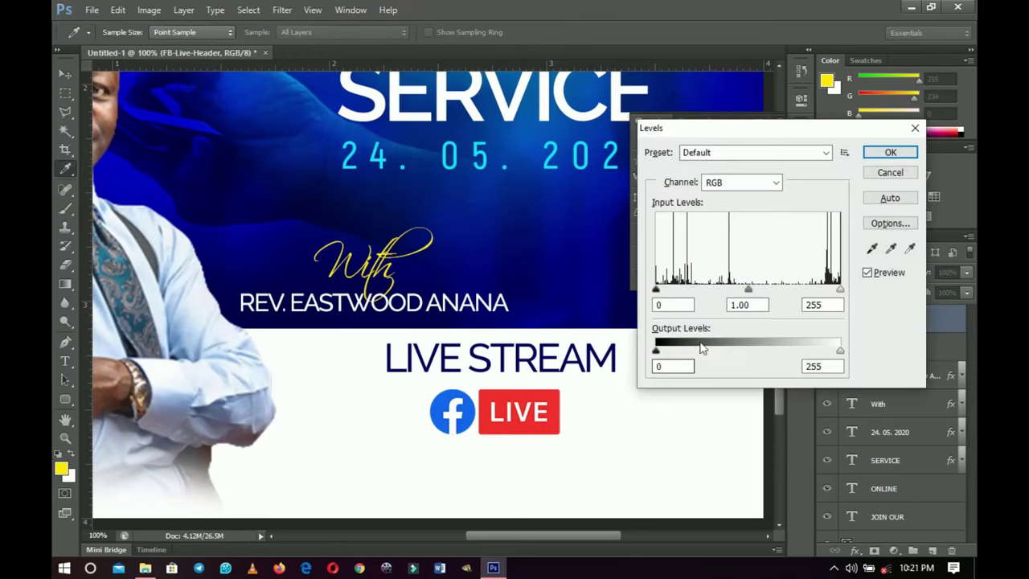
left_click_drag(659, 291, 667, 287)
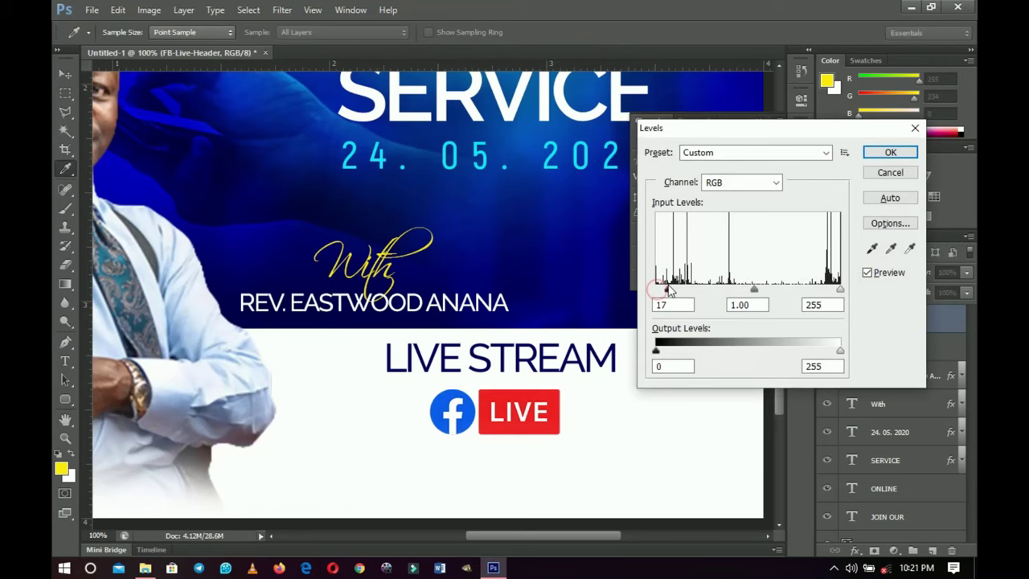
left_click(889, 152)
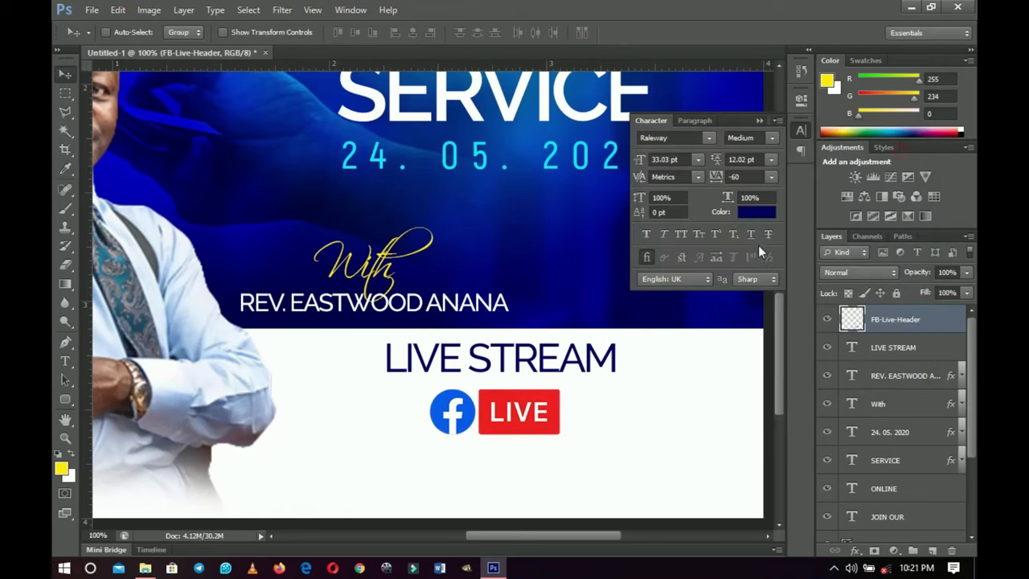
Convert the FB-Live-Header layer to a smart object and scale it down to about 87%
right_click(909, 326)
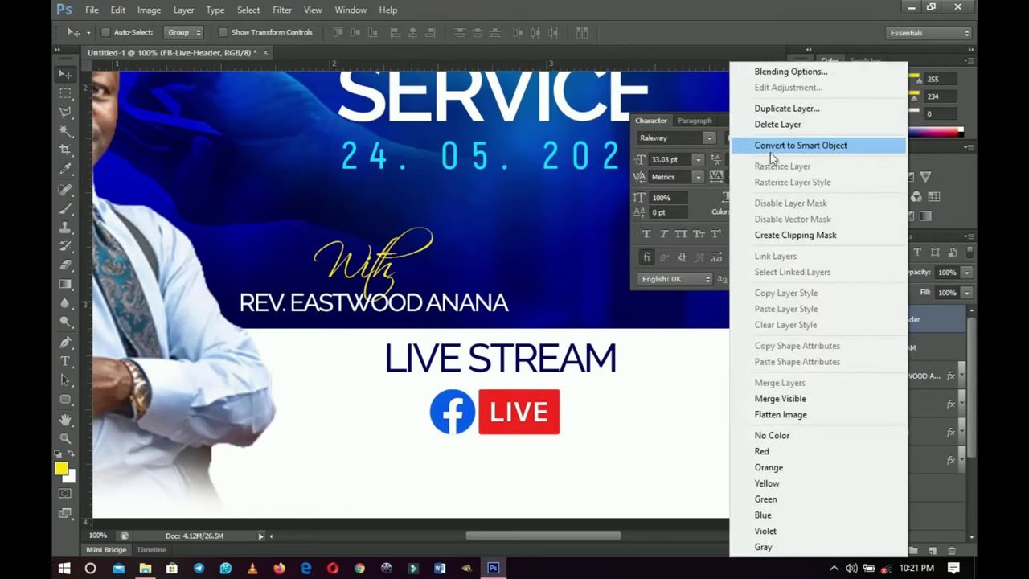
left_click(795, 145)
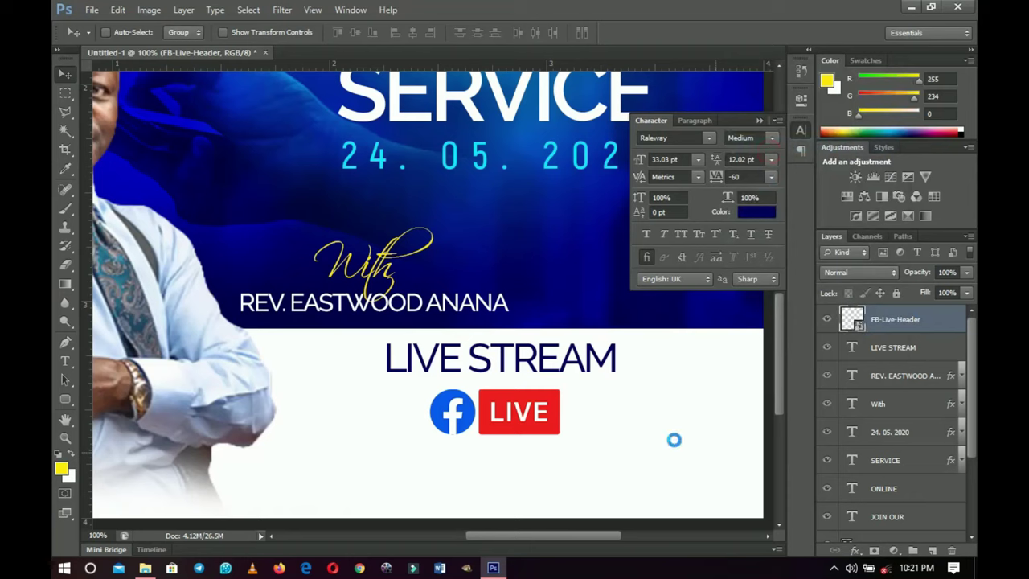
key("ctrl+t")
left_click_drag(560, 434, 551, 433)
key("Return")
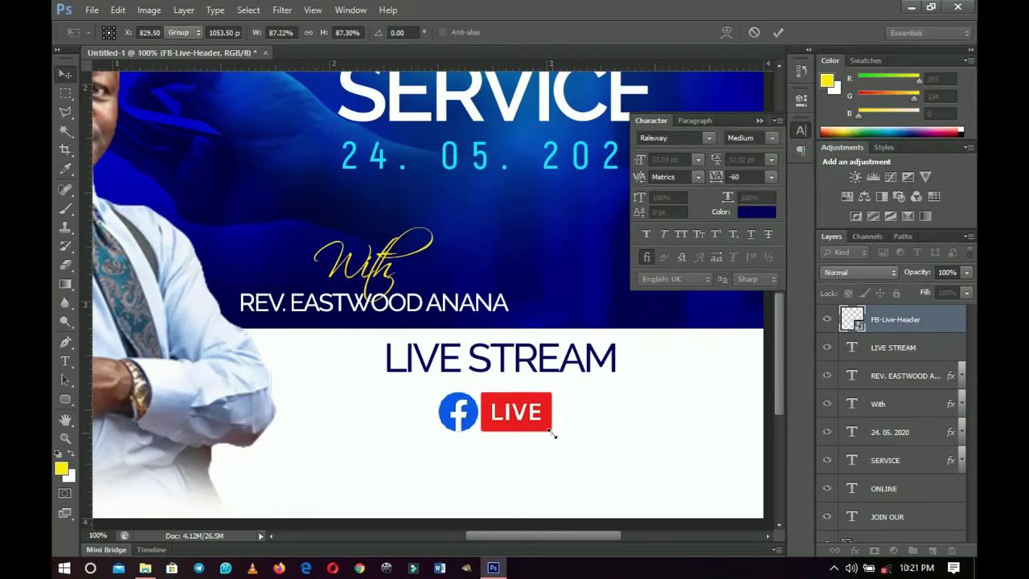
Select the LIVE STREAM layer and open free-social-media-icons-svg from the Online Churhc folder as a separate document
right_click(522, 362)
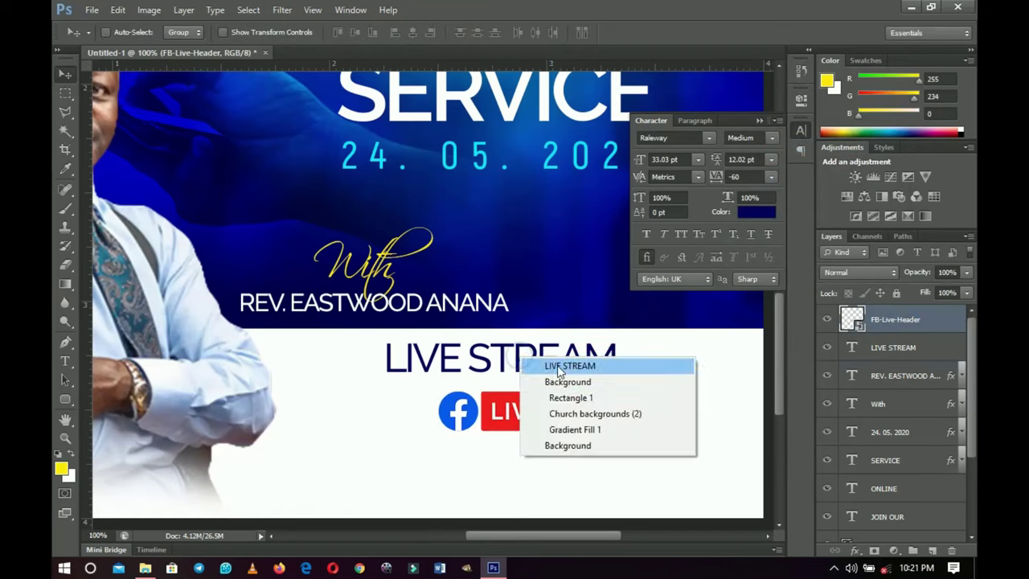
left_click(555, 366)
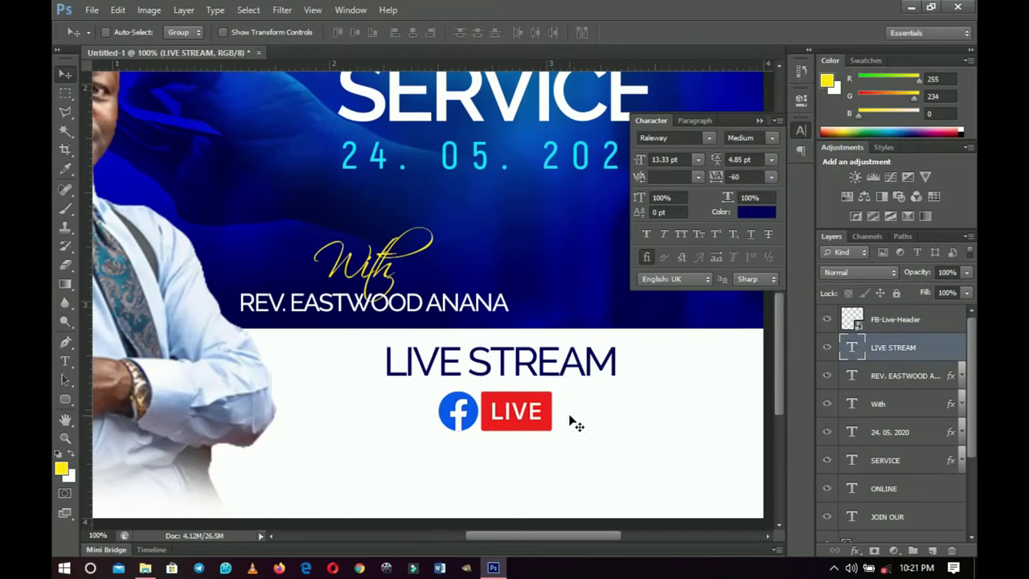
left_click(144, 567)
left_click(641, 193)
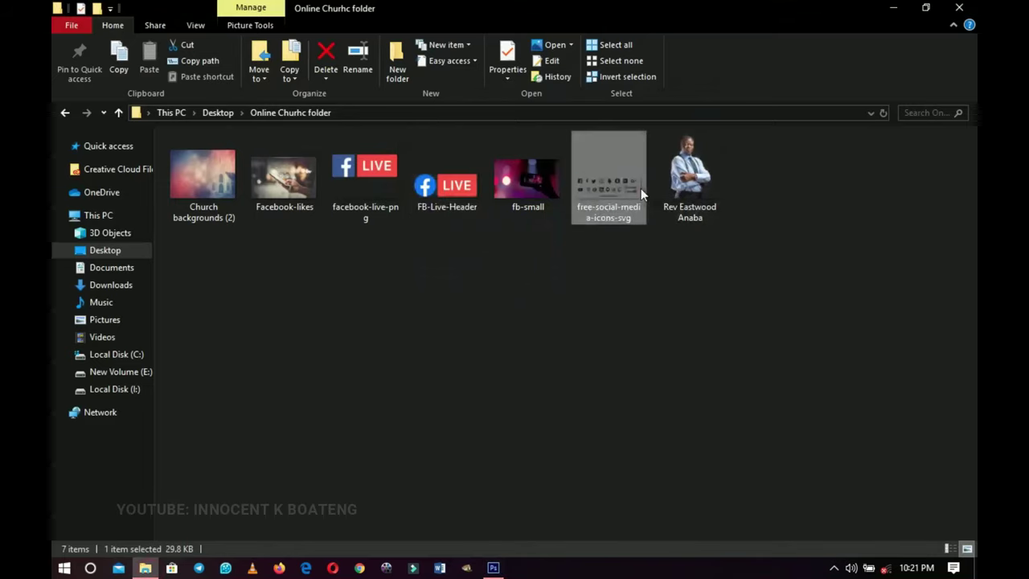
left_click_drag(604, 186, 914, 444)
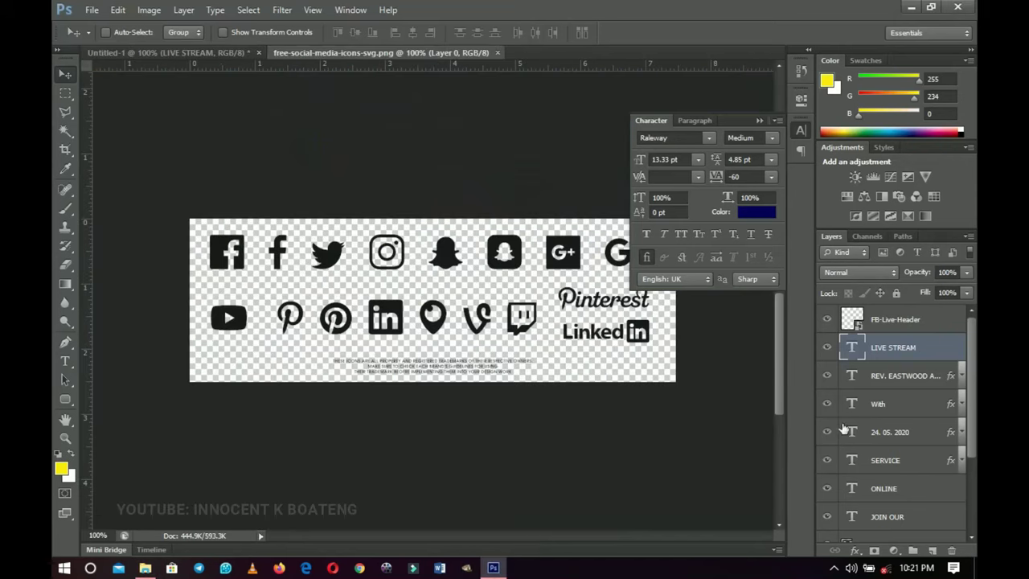
left_click(758, 121)
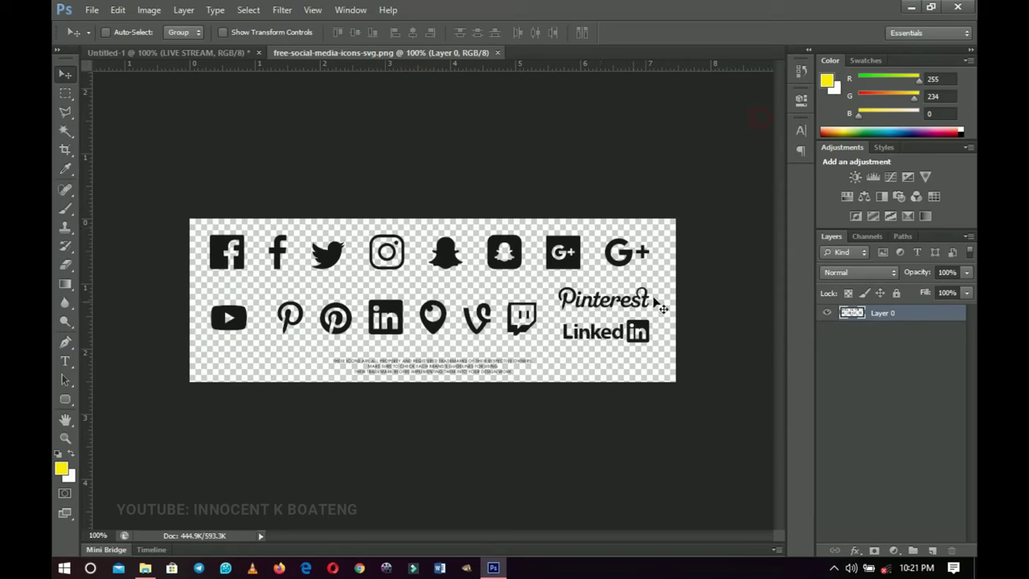
Copy the plain Facebook f, Twitter and Instagram icons from the icon sheet onto the flyer below the Facebook Live badge
left_click(66, 92)
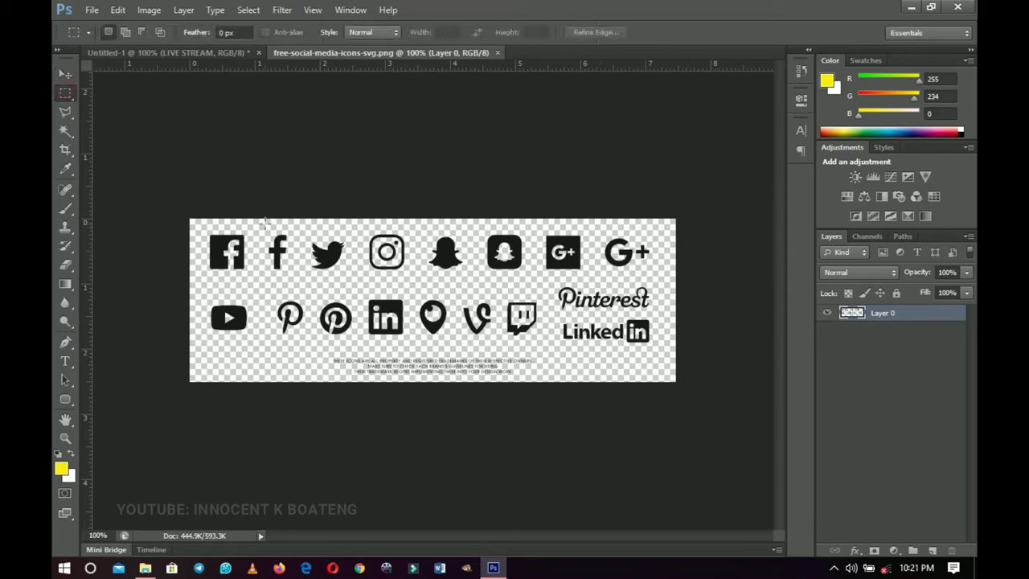
left_click_drag(262, 221, 424, 241)
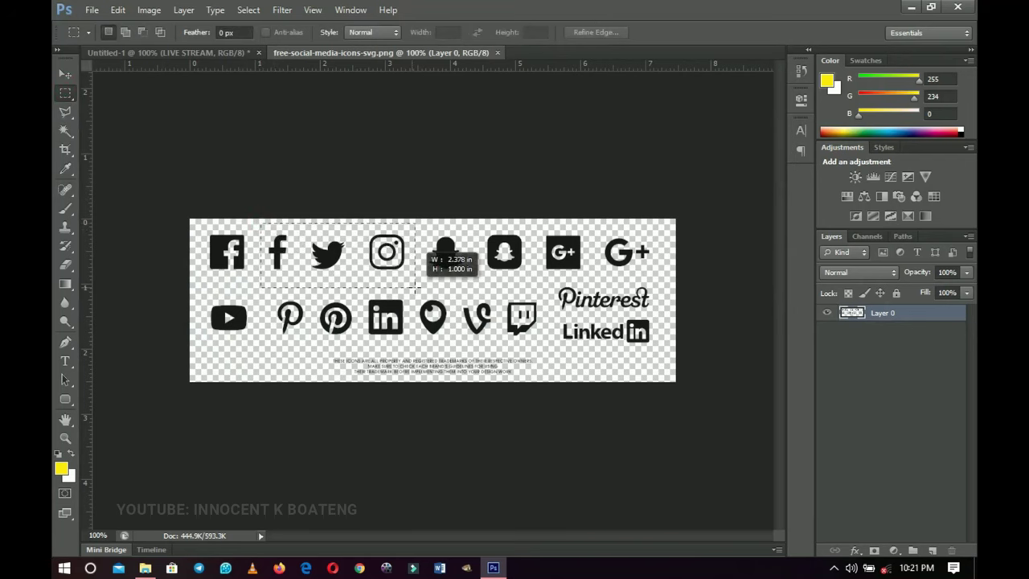
left_click(414, 285)
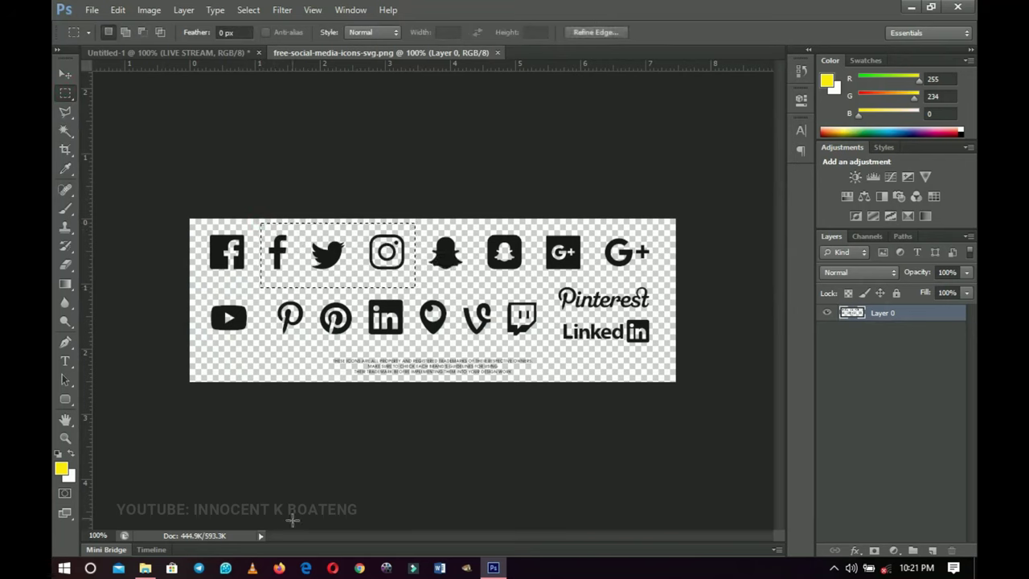
key("ctrl+j")
key("v")
left_click_drag(426, 330, 573, 486)
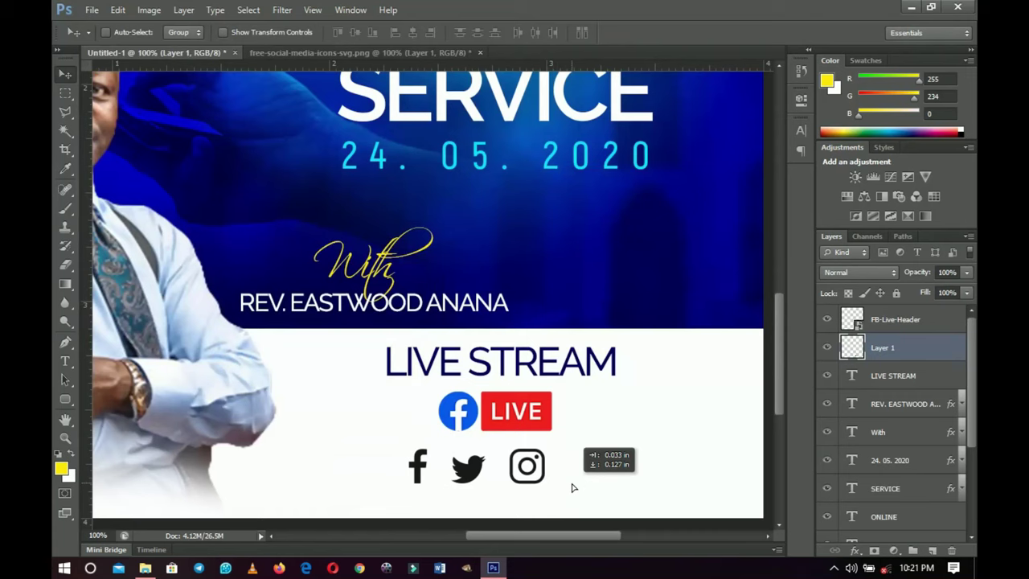
Convert the pasted icons layer to a smart object and scale it down slightly below the Facebook Live badge
right_click(900, 357)
left_click(799, 145)
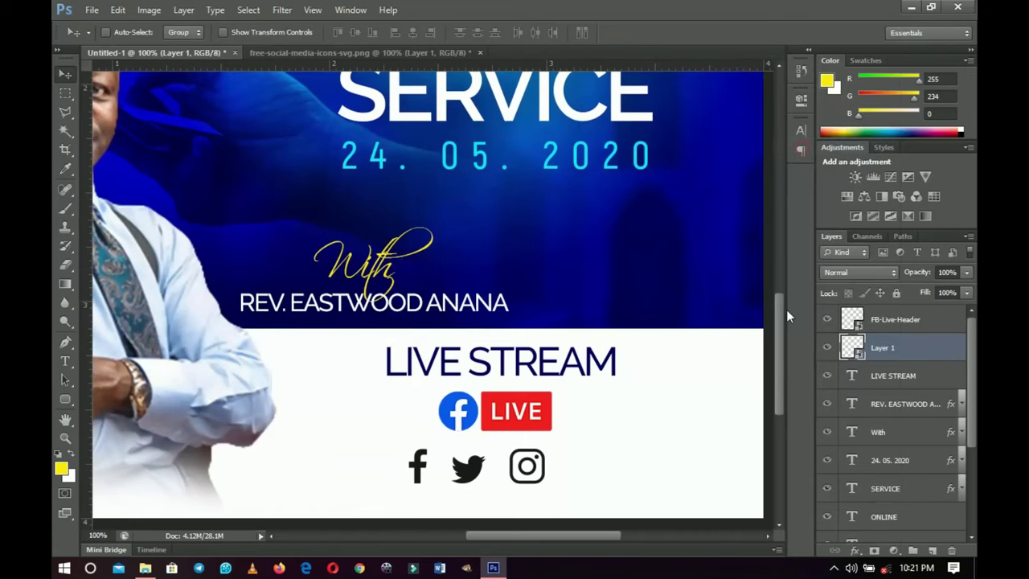
key("ctrl+t")
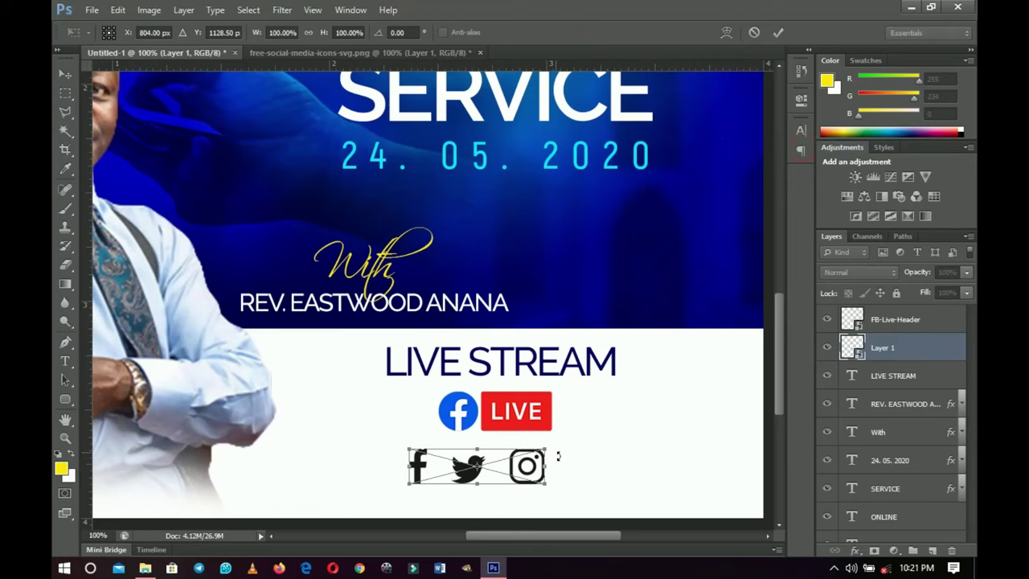
left_click_drag(550, 443, 538, 448)
key("Return")
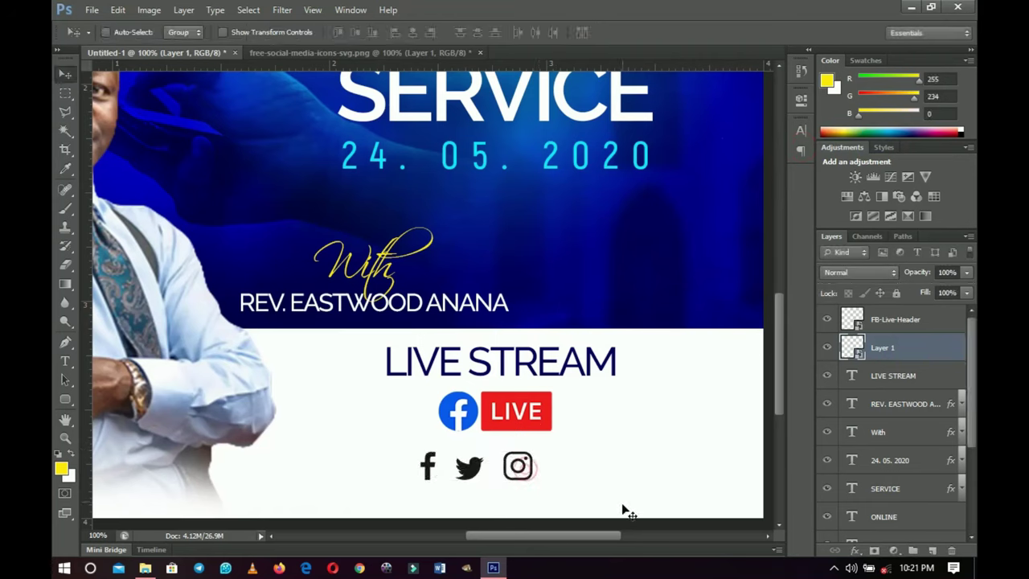
Merge the icon sheet's layers, copy its YouTube icon and place it on the flyer beside the Instagram icon
left_click(333, 50)
key("ctrl+e")
key("ctrl+d")
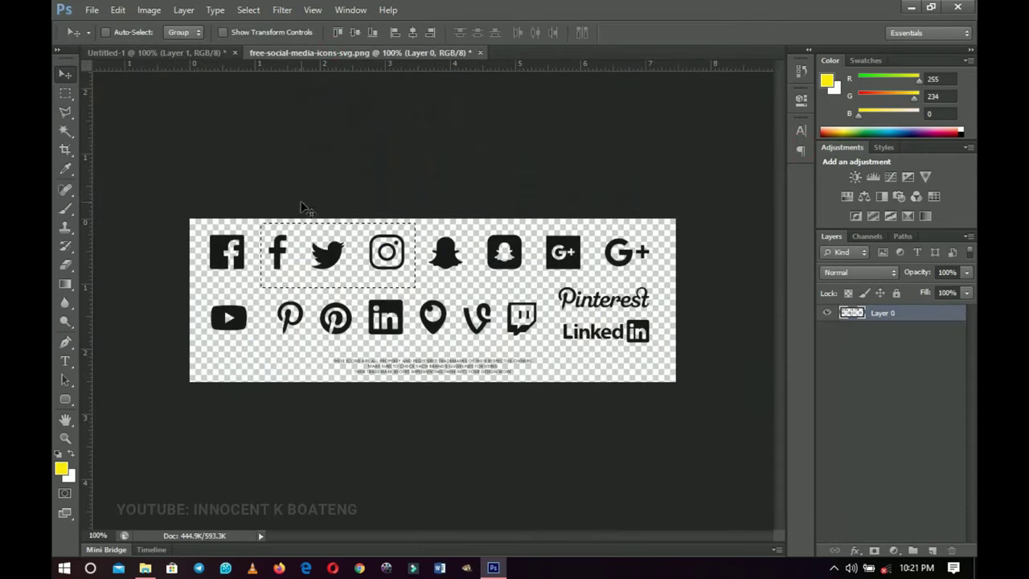
left_click(66, 94)
left_click_drag(198, 292, 562, 485)
key("ctrl+j")
key("v")
left_click_drag(498, 491, 565, 502)
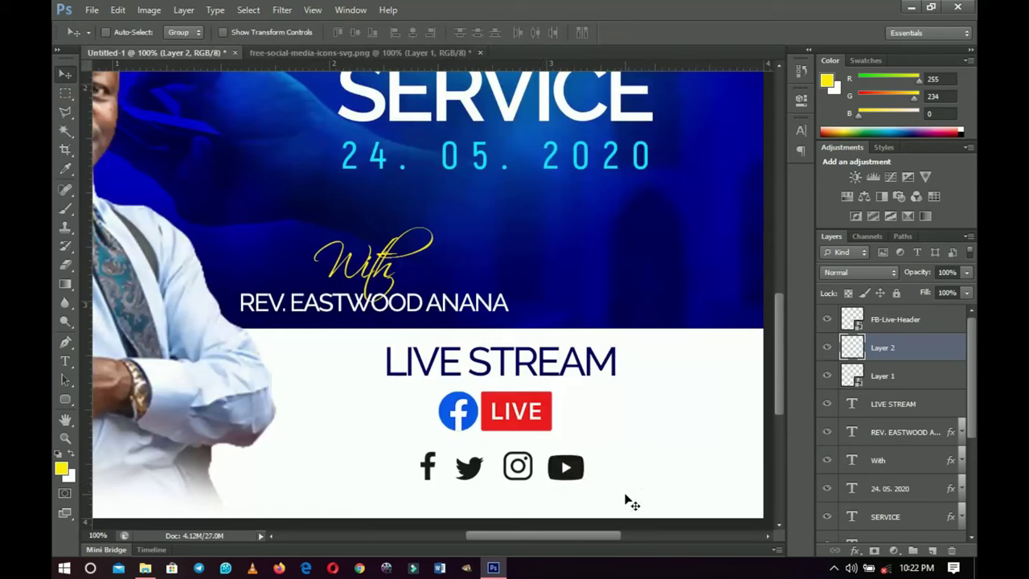
Merge the YouTube icon layer with the other social icons layer and check the merged layer by toggling its visibility
left_click(887, 384, "shift")
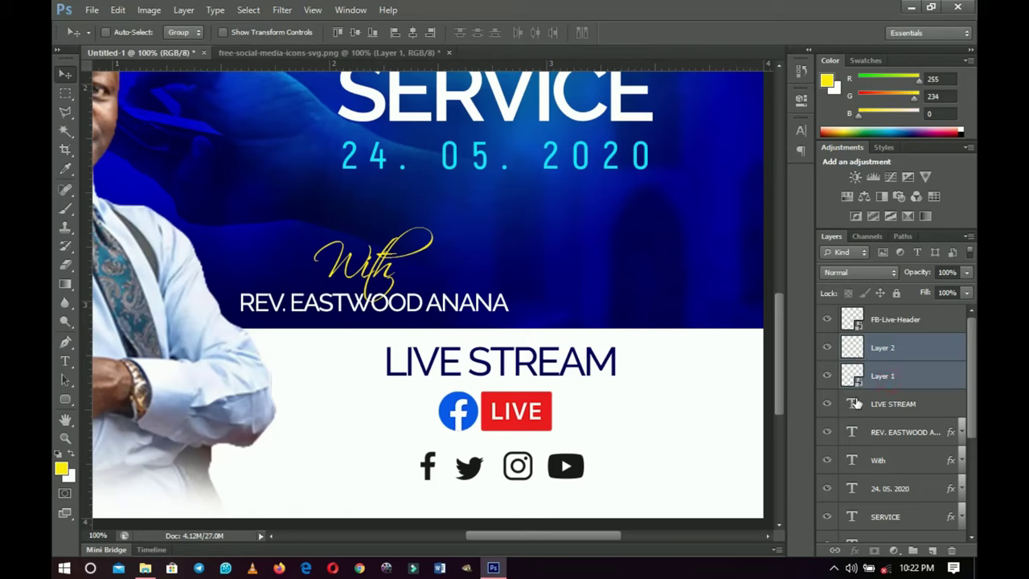
key("ctrl+e")
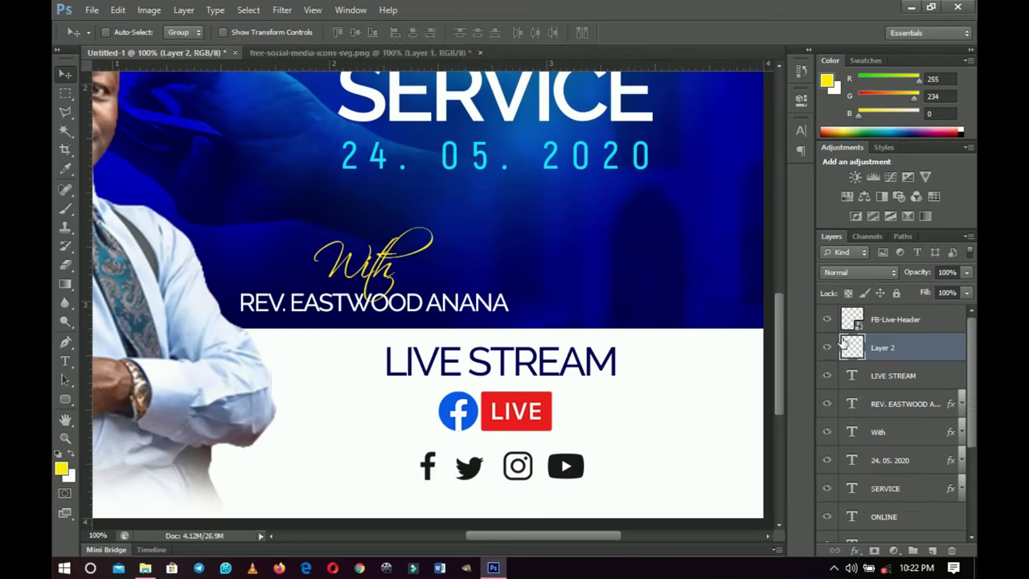
left_click(826, 348)
left_click(827, 348)
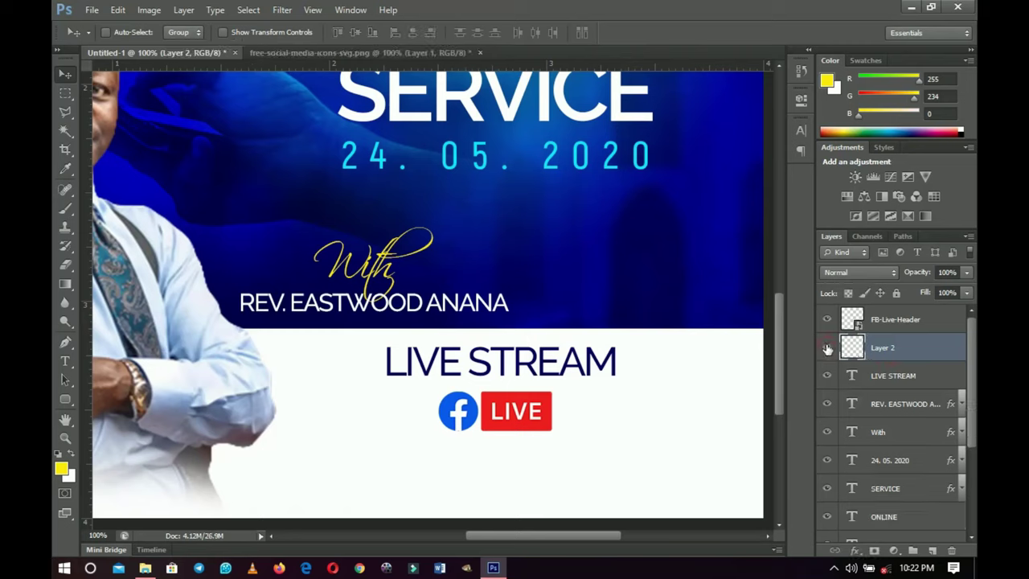
Apply a dark blue (010245) Color Overlay to the merged social media icons
right_click(914, 356)
left_click(791, 74)
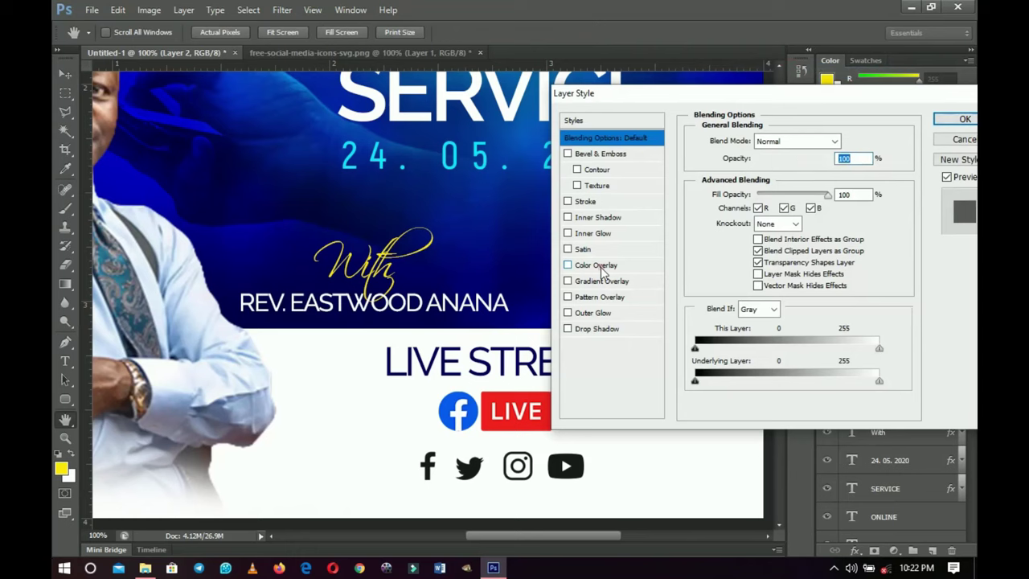
left_click(600, 266)
left_click(856, 143)
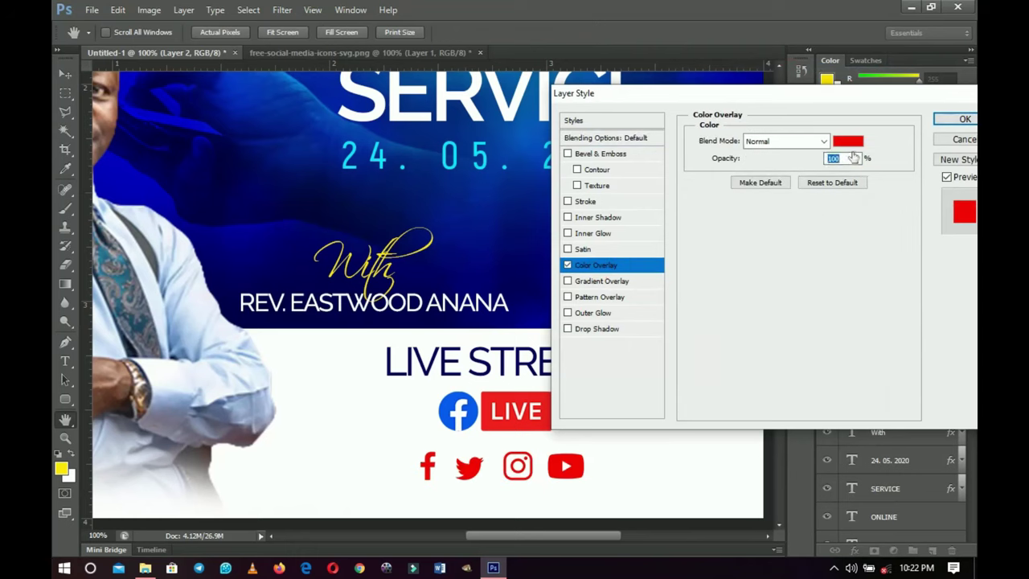
left_click(476, 269)
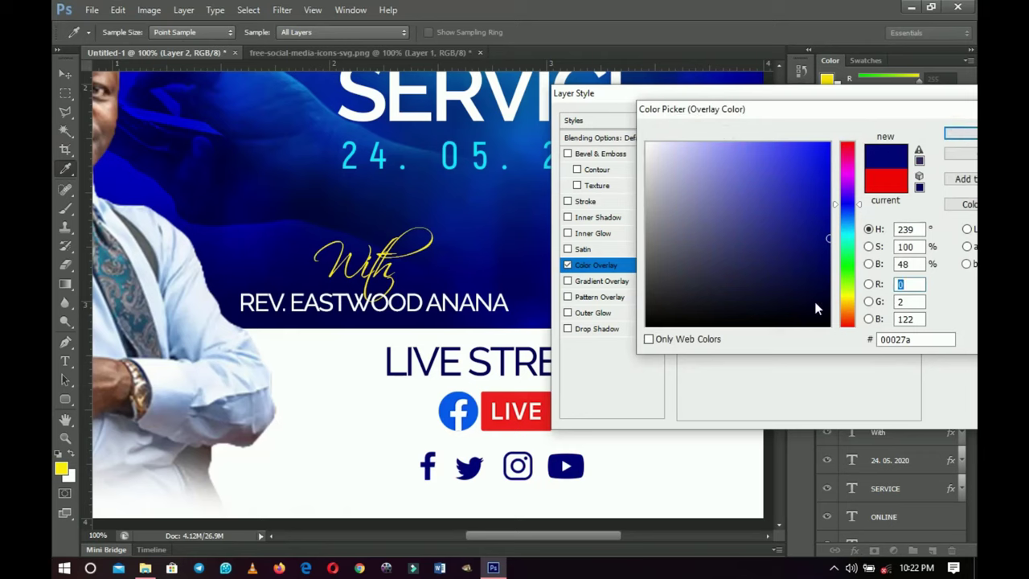
left_click(826, 276)
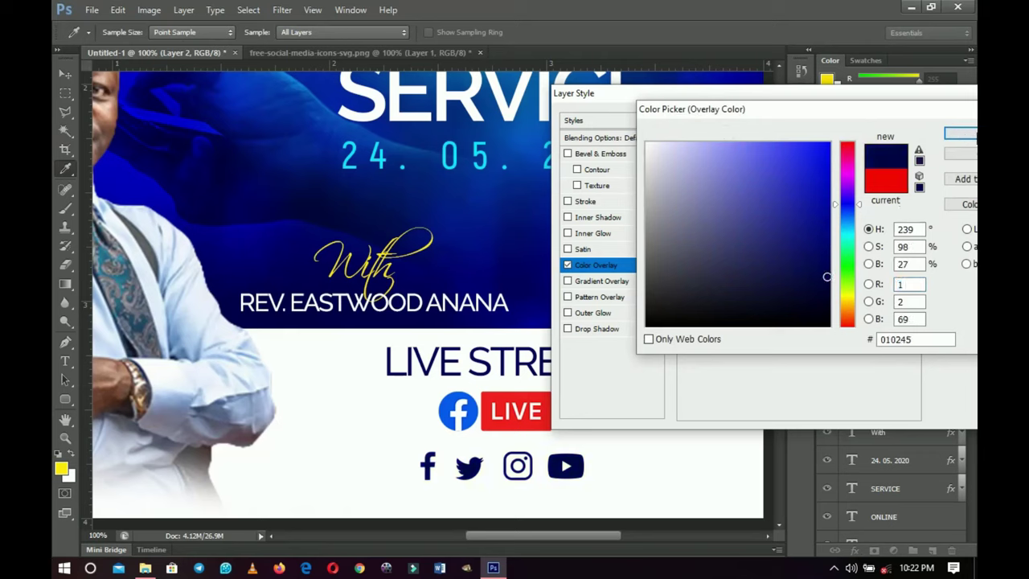
left_click(960, 132)
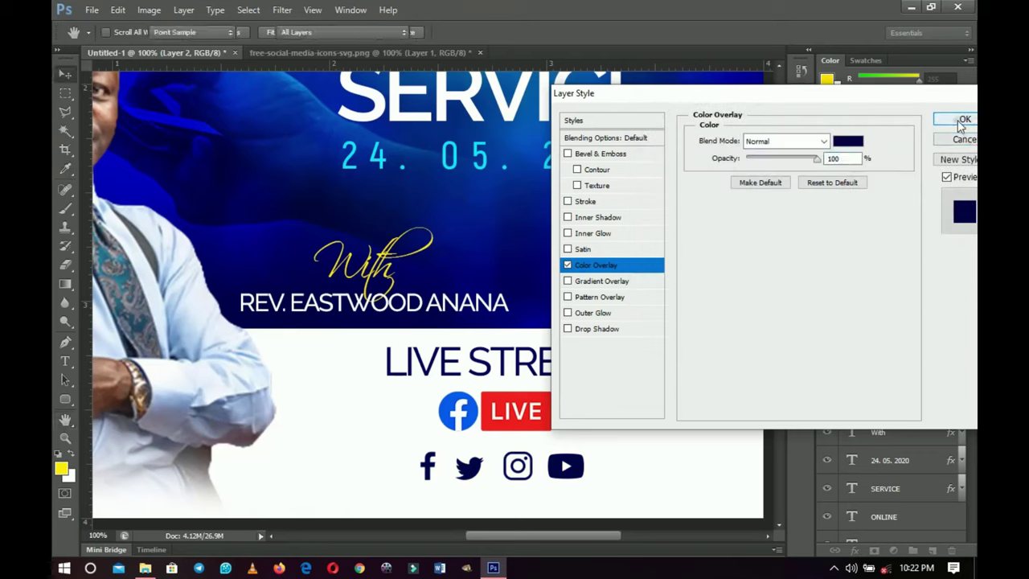
left_click(957, 120)
Convert the recolored icons layer to a smart object and scale the icon row down below the Facebook Live badge
left_click(961, 347)
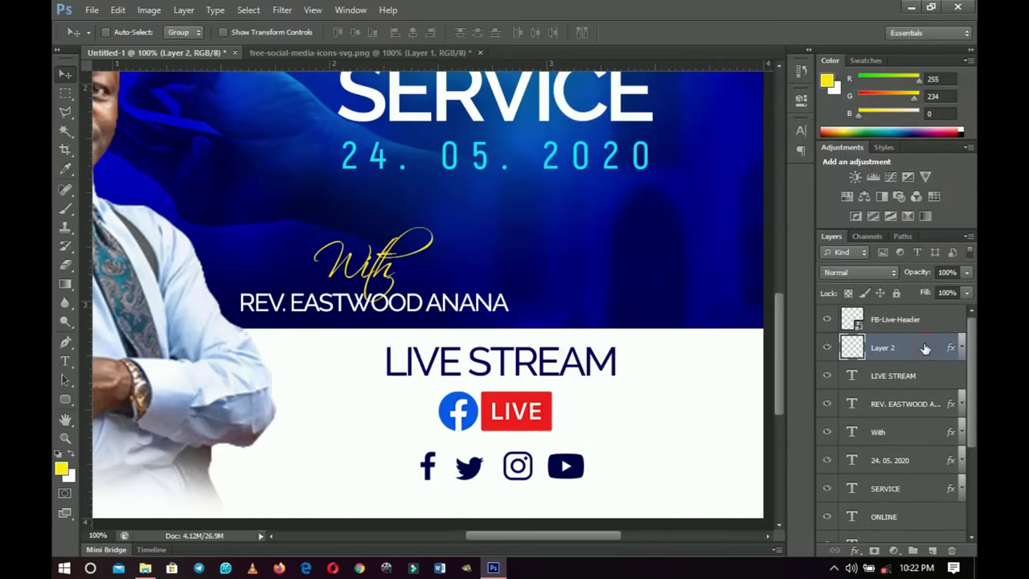
right_click(925, 348)
left_click(839, 147)
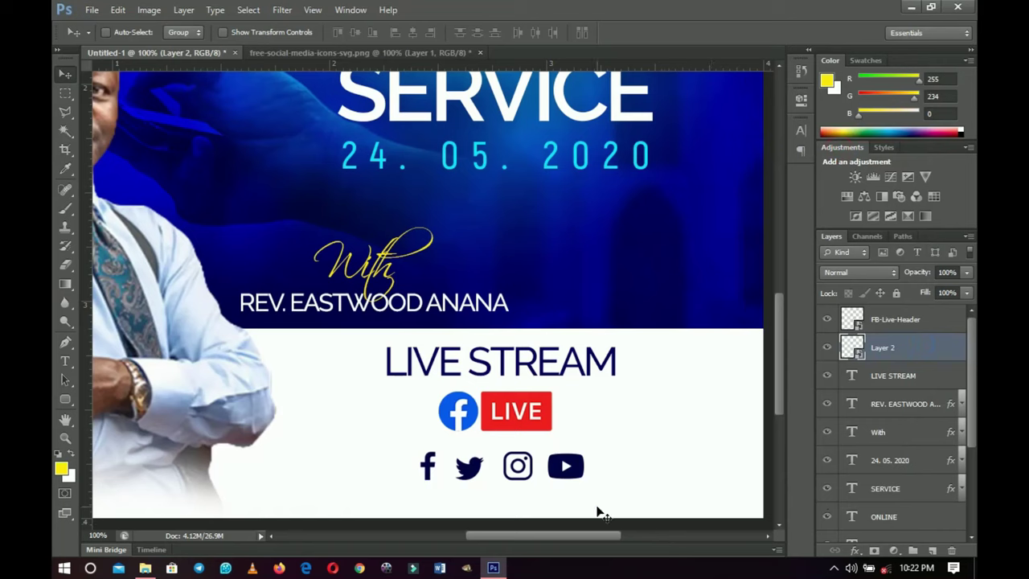
key("ctrl+t")
left_click_drag(588, 482, 564, 477)
key("Return")
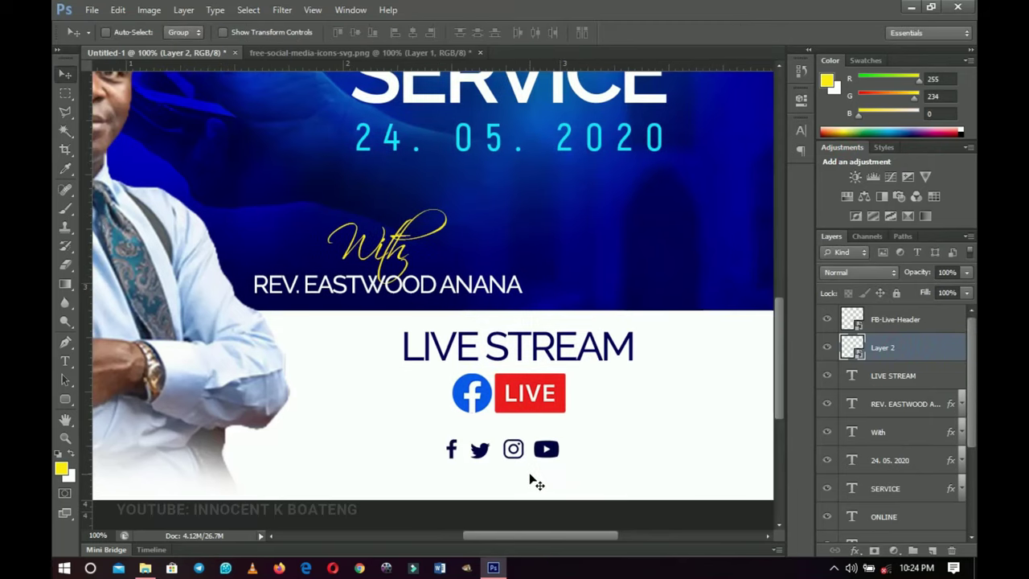
Add the text EASTWOOD ANABA MINISTRIES below the social media icons and reduce it to about 5.78 pt
key("t")
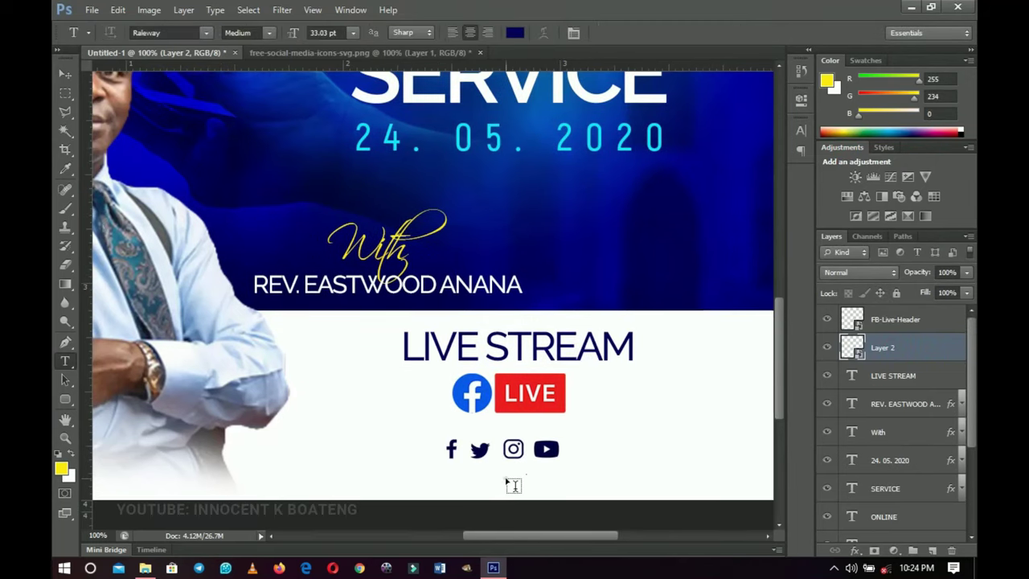
left_click(507, 481)
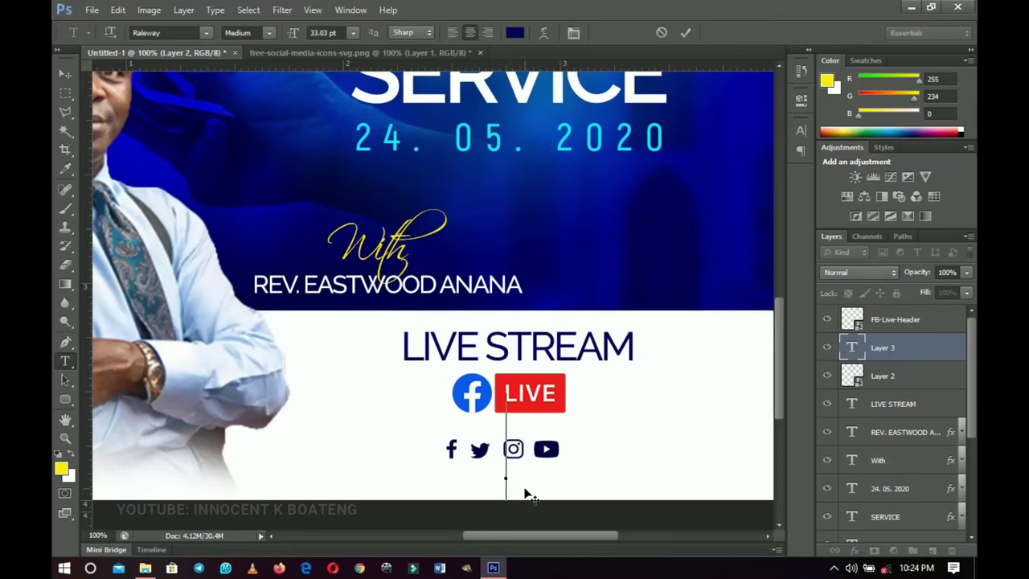
type("EASTWOOD")
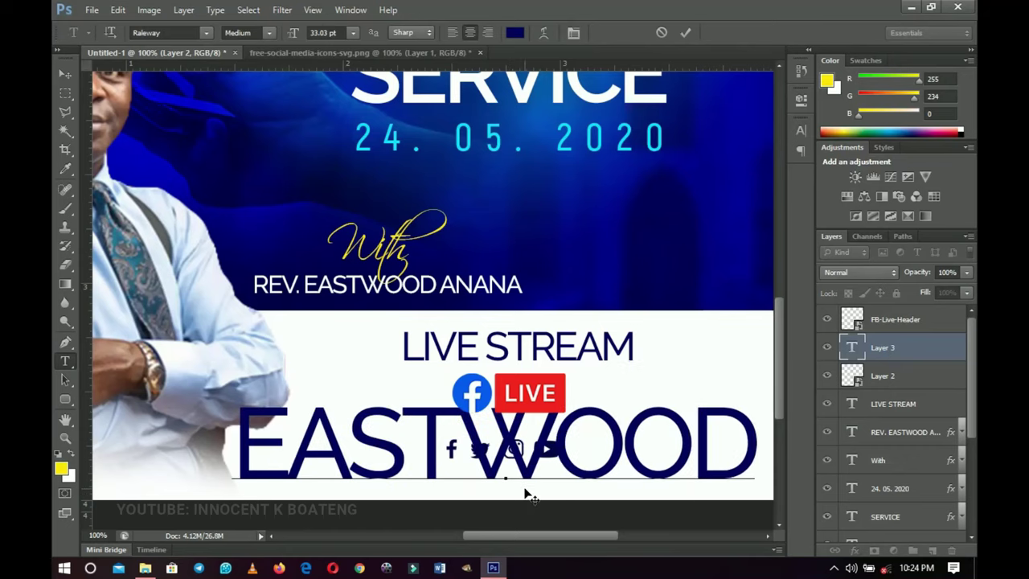
type(" ANABA")
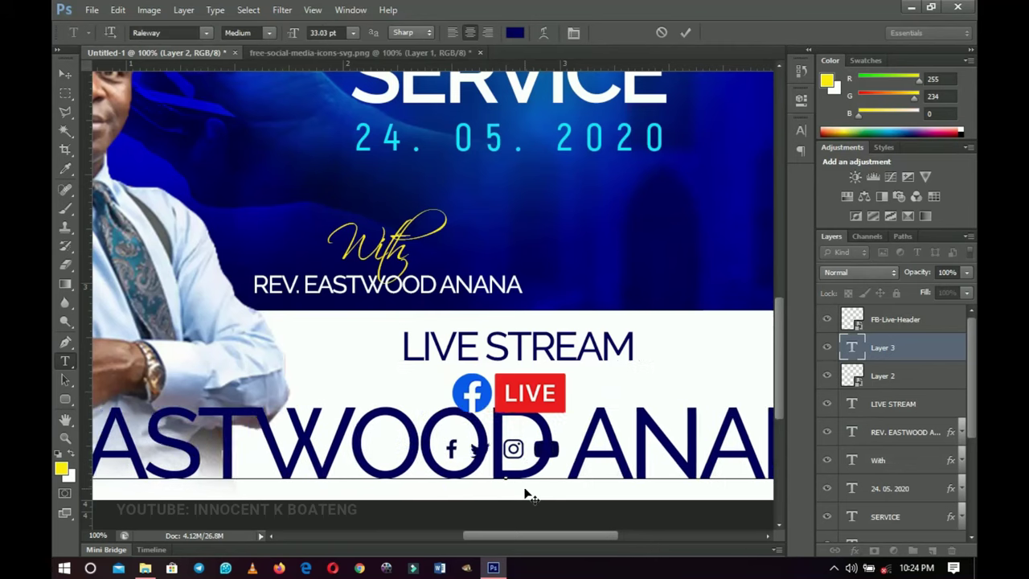
type(" MIN")
key("ctrl+a")
left_click_drag(300, 38, 281, 47)
left_click(63, 71)
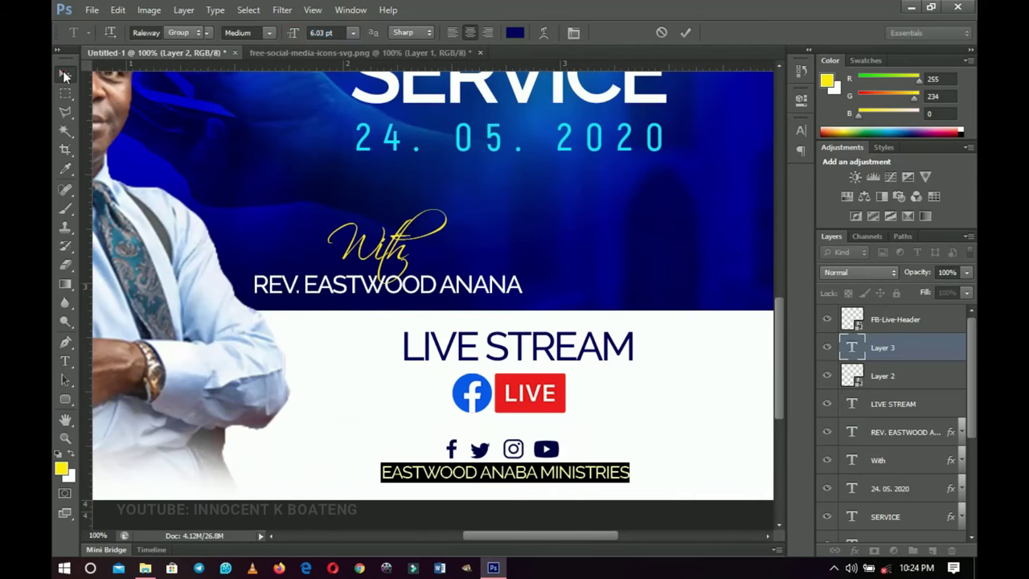
key("ctrl+t")
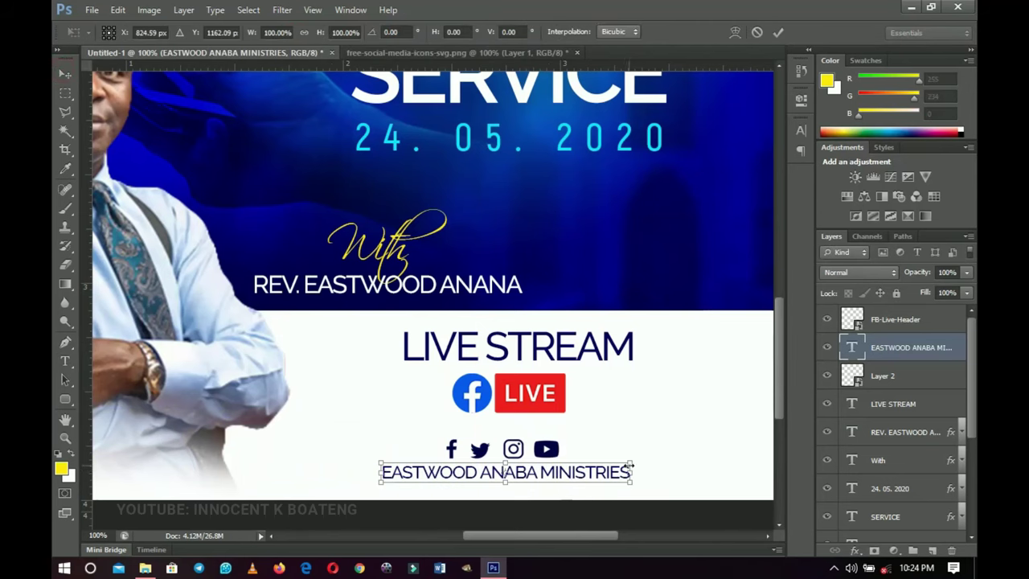
left_click_drag(631, 464, 627, 465)
key("Return")
Set the ministry name line's Raleway font style to Bold
key("t")
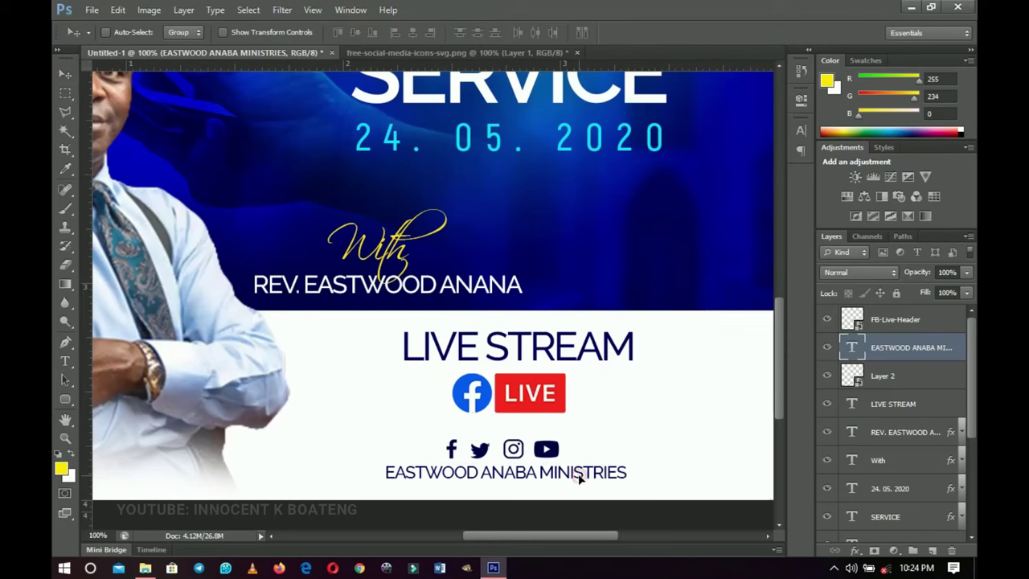
left_click(580, 474)
key("ctrl+a")
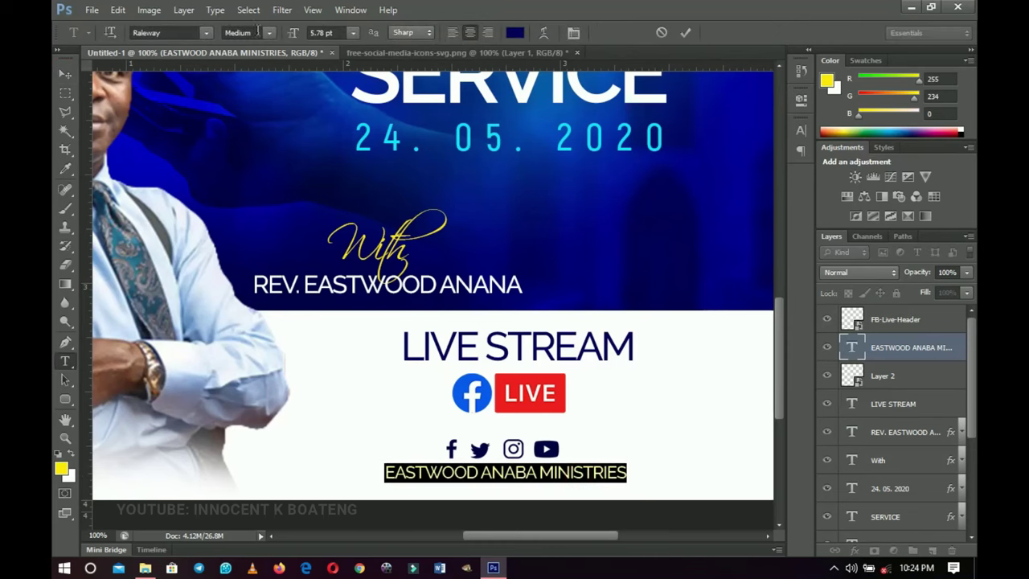
left_click(257, 31)
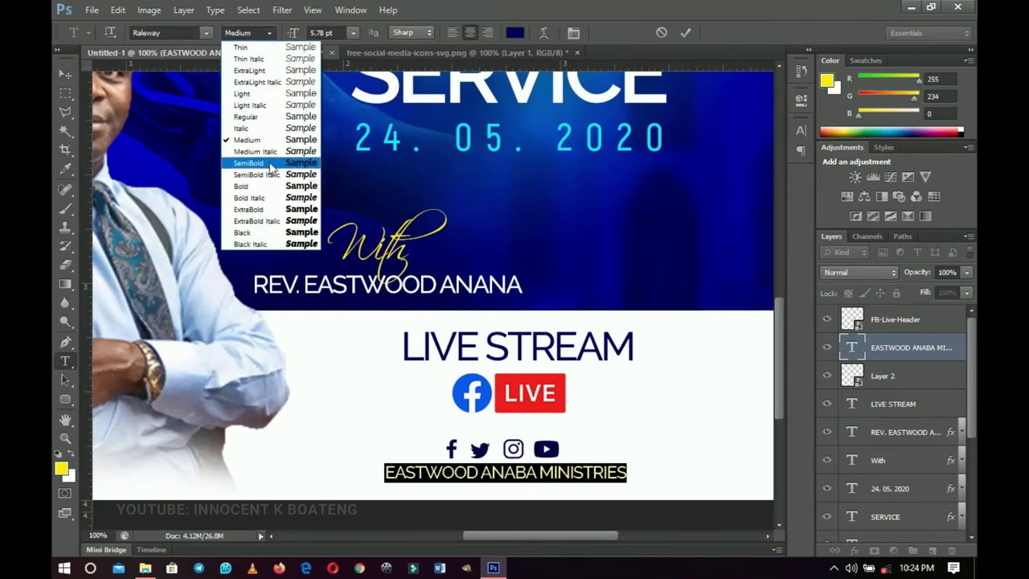
left_click(272, 164)
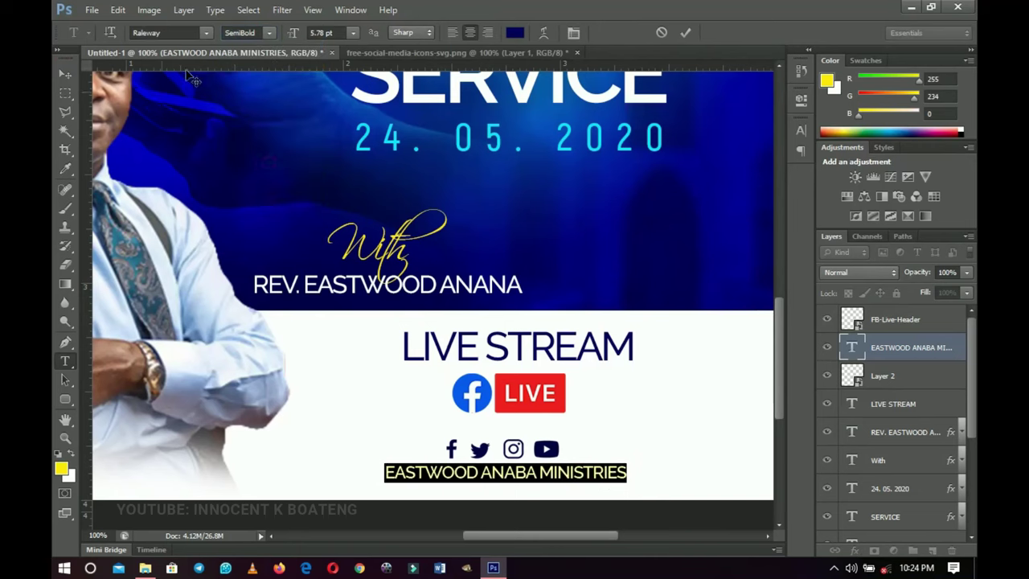
left_click(258, 33)
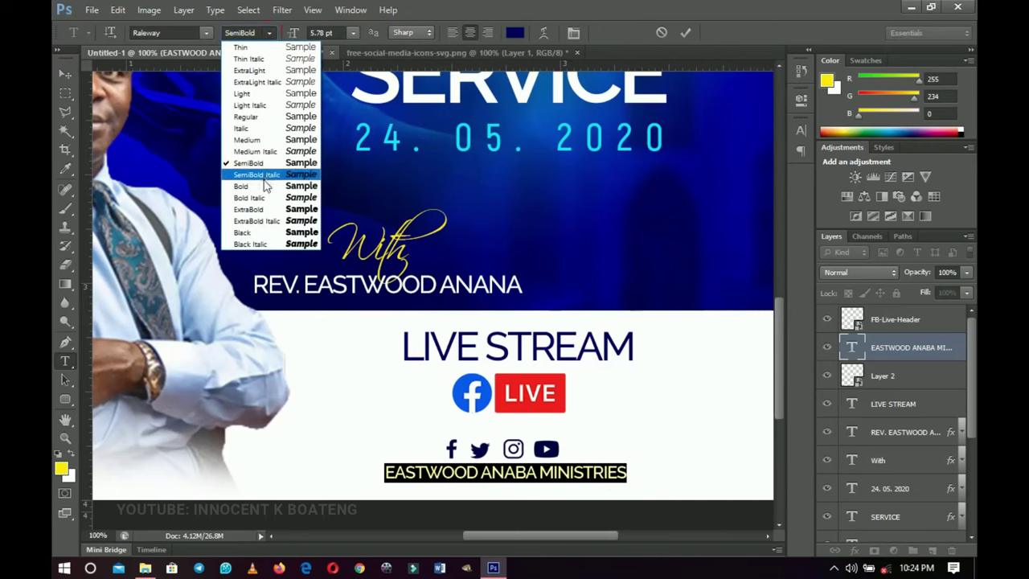
left_click(264, 185)
left_click(65, 74)
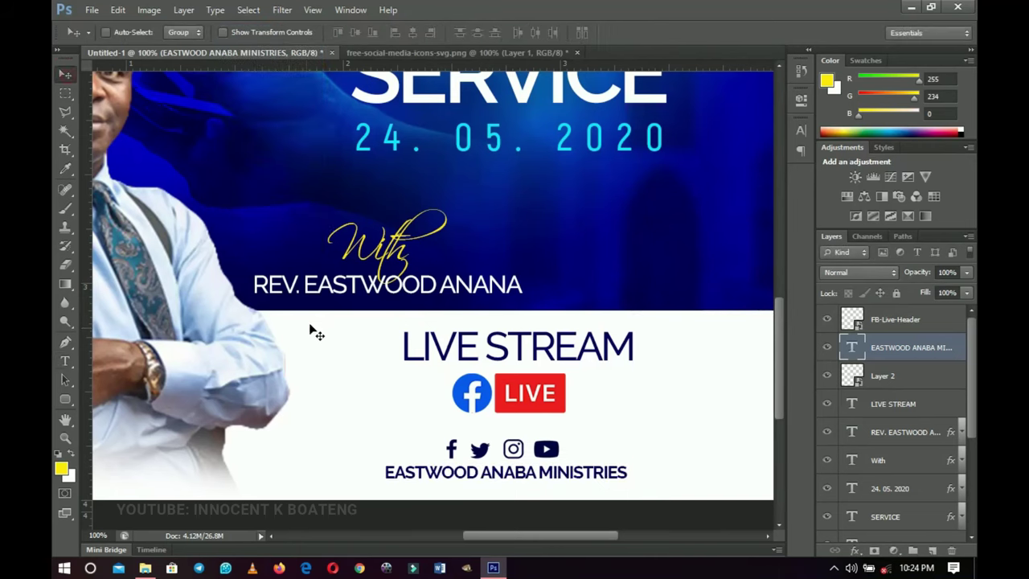
Nudge the ministry name line down slightly to leave more space below the social media icons
key("Down")
key("Down")
key("Down")
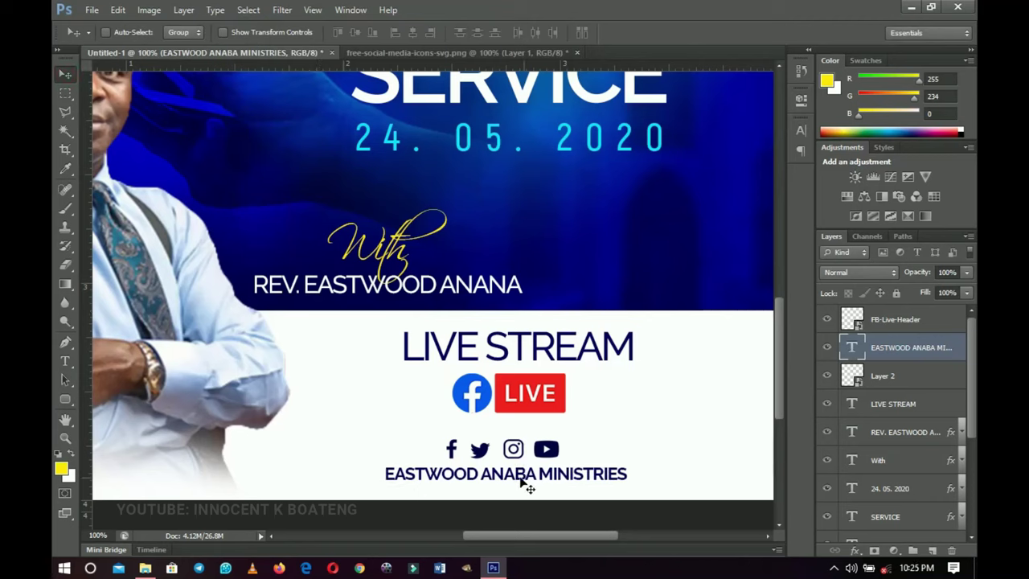
key("Down")
key("Down")
key("Down")
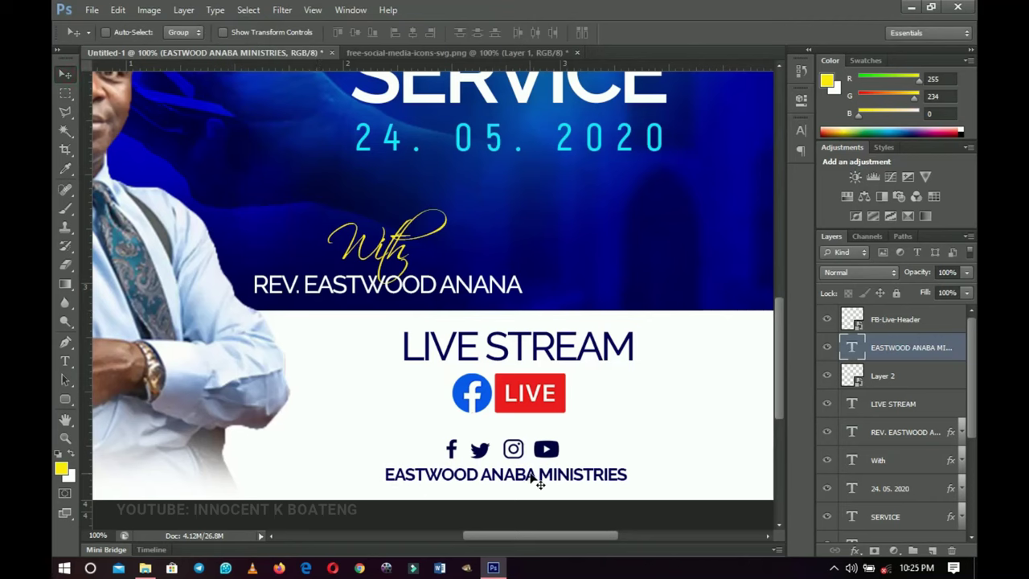
key("Down")
key("Down")
key("Down")
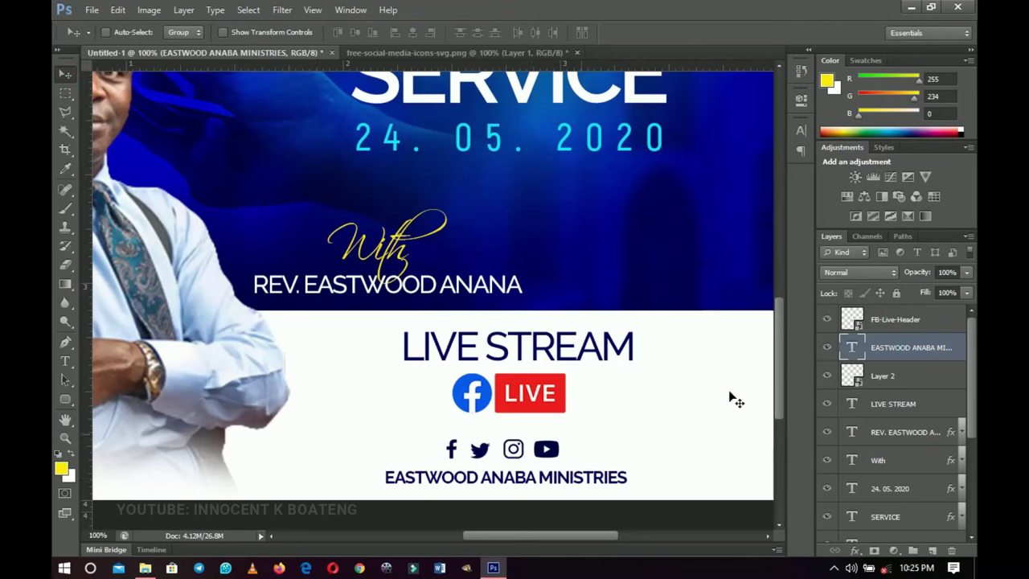
Nudge the social media icon row and the Facebook Live badge slightly down to even out the spacing
left_click(904, 372)
key("Down")
key("Down")
key("Down")
key("Down")
right_click(500, 402)
left_click(547, 407)
key("Down")
key("Down")
key("Down")
key("Down")
scroll(551, 354, "down", 1)
scroll(518, 329, "up", 1)
Correct the preacher's surname in the line below With by replacing its last N with B
key("t")
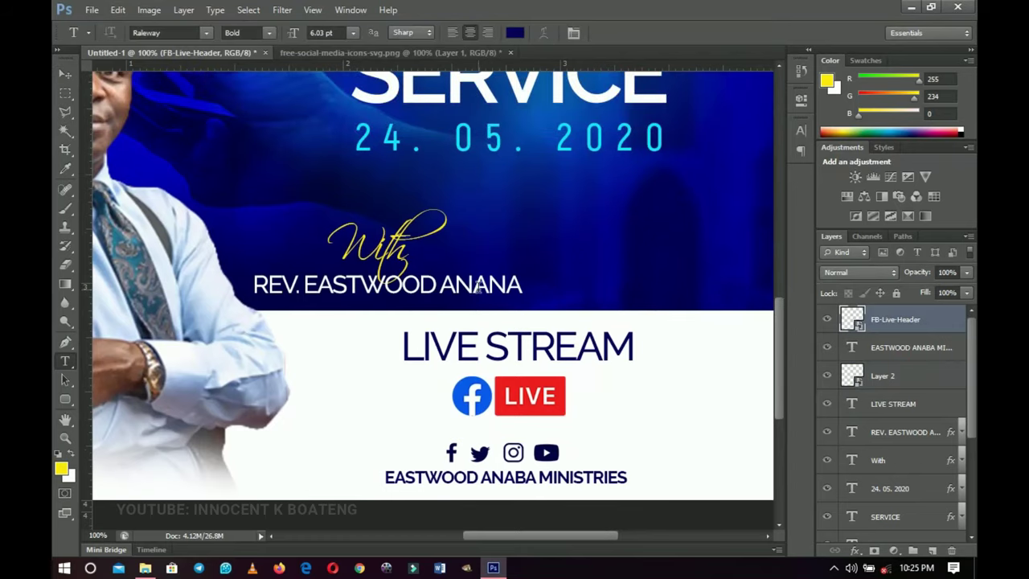
left_click_drag(488, 287, 502, 285)
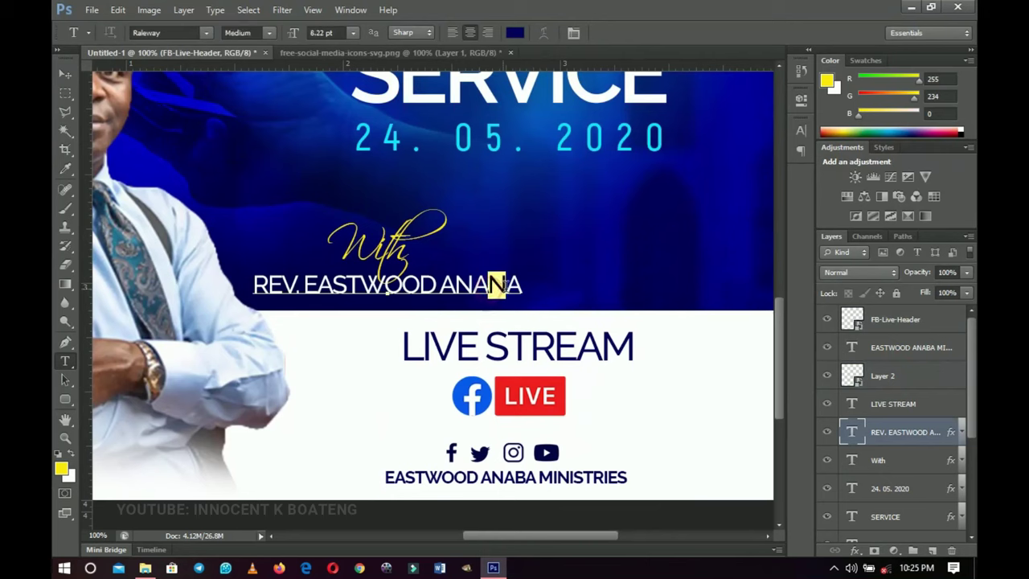
type("B")
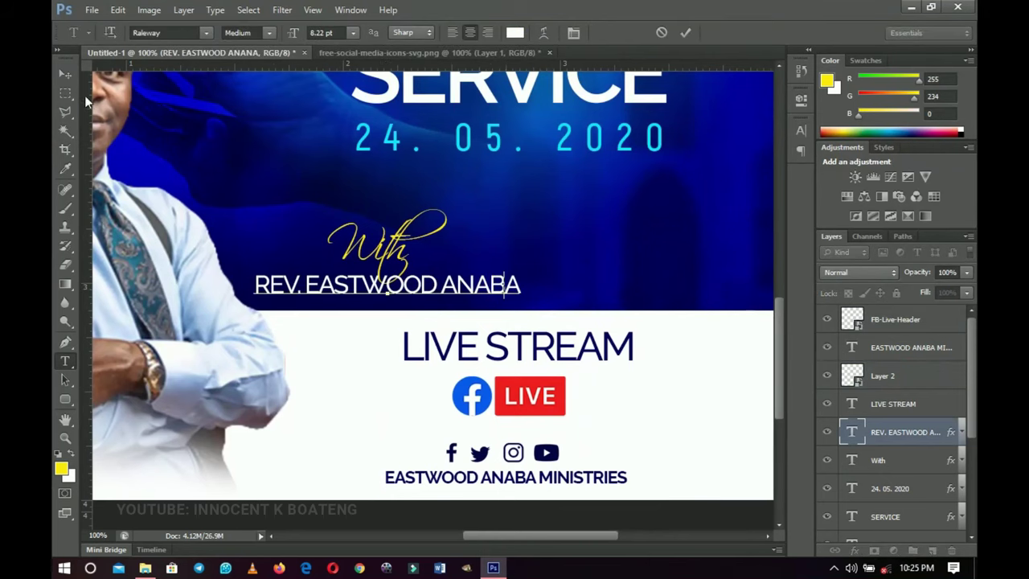
left_click(66, 74)
Draw a rectangle of about 148 × 183 px overlapping the blue area and white band near the flyer's right edge
left_click_drag(609, 302, 360, 275)
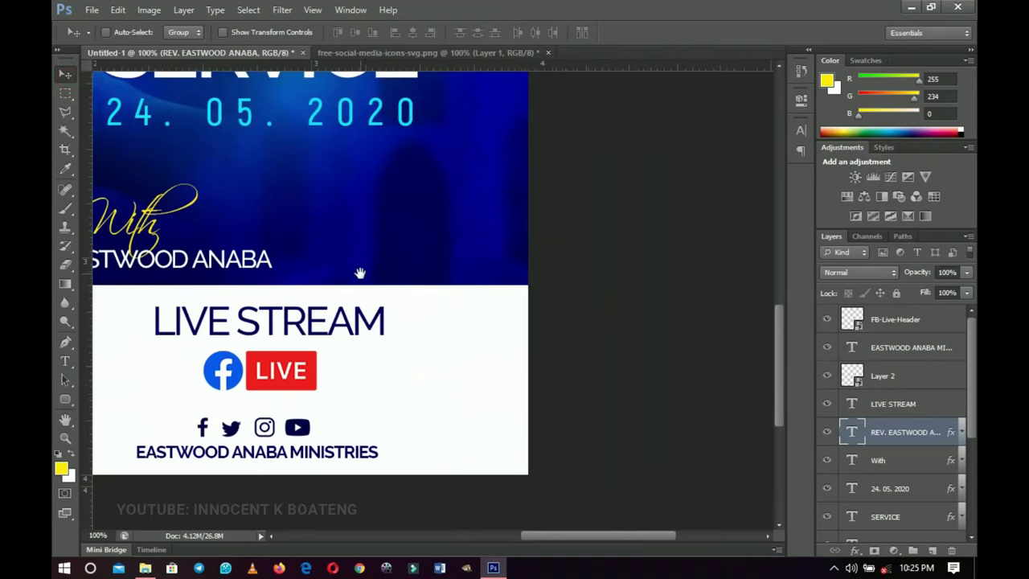
left_click(915, 320)
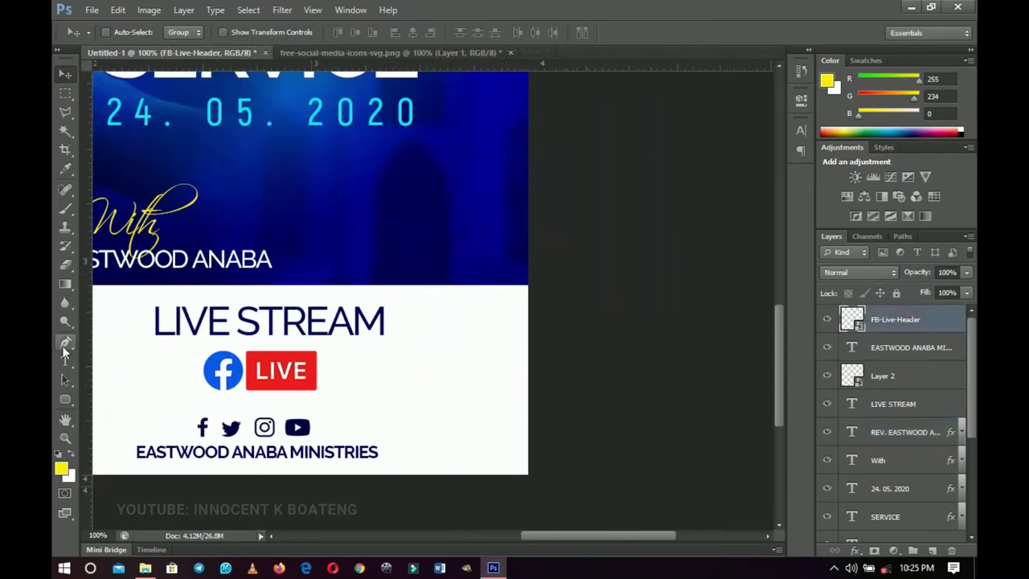
left_click(65, 400)
left_click(132, 397)
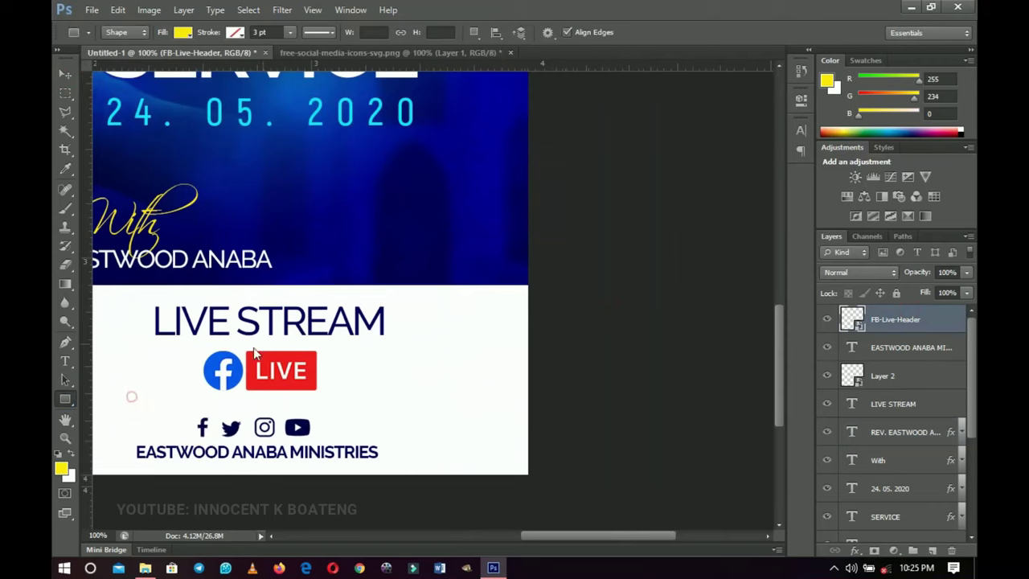
left_click_drag(389, 198, 496, 331)
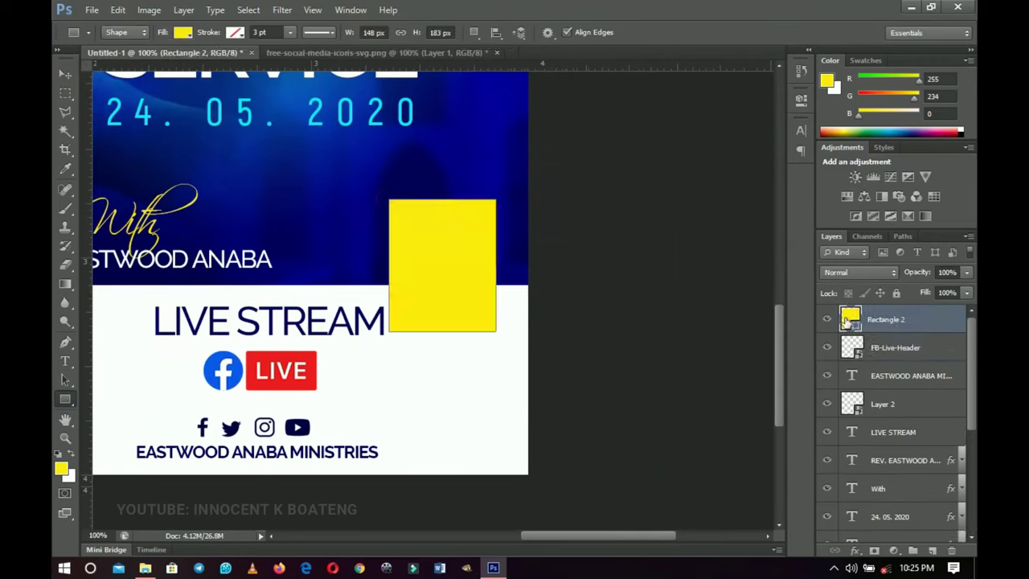
Recolor the new rectangle white (ffffff) and shift it slightly up and to the right
double_click(853, 321)
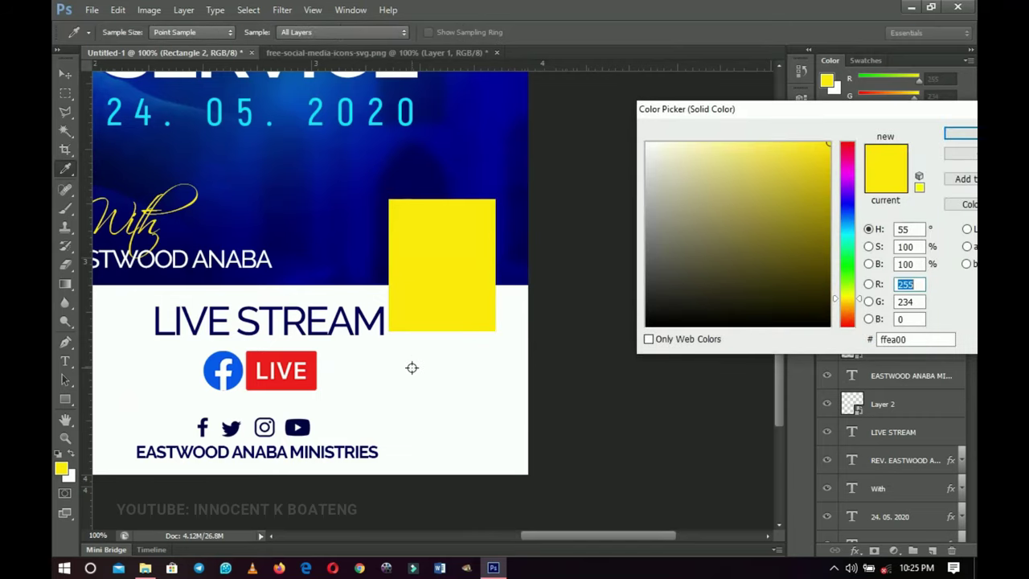
left_click(411, 367)
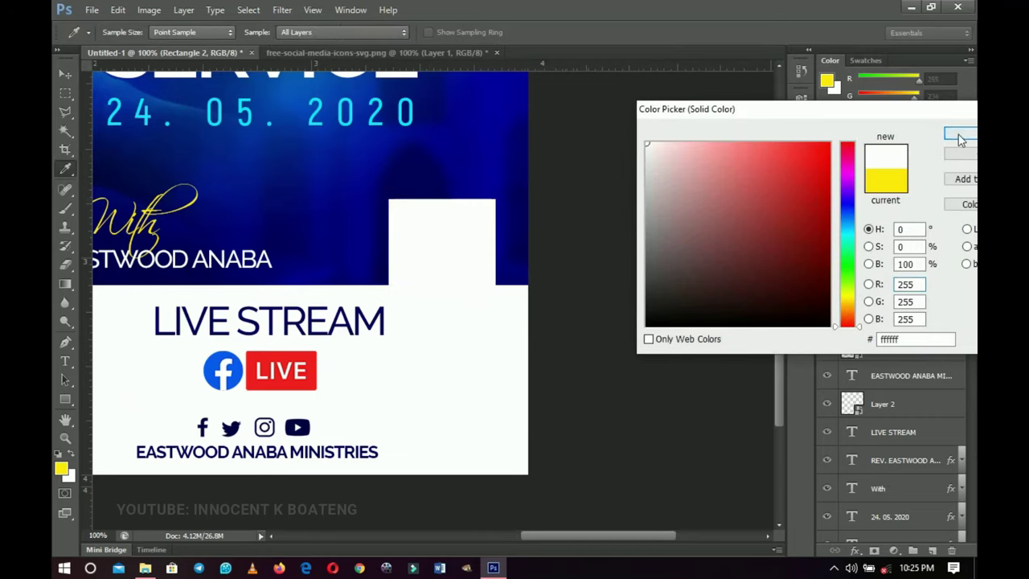
left_click(960, 139)
key("v")
left_click_drag(477, 292, 485, 279)
Add the two-line text 8PM GMT beside the white rectangle and set its leading to 28.02 pt
key("t")
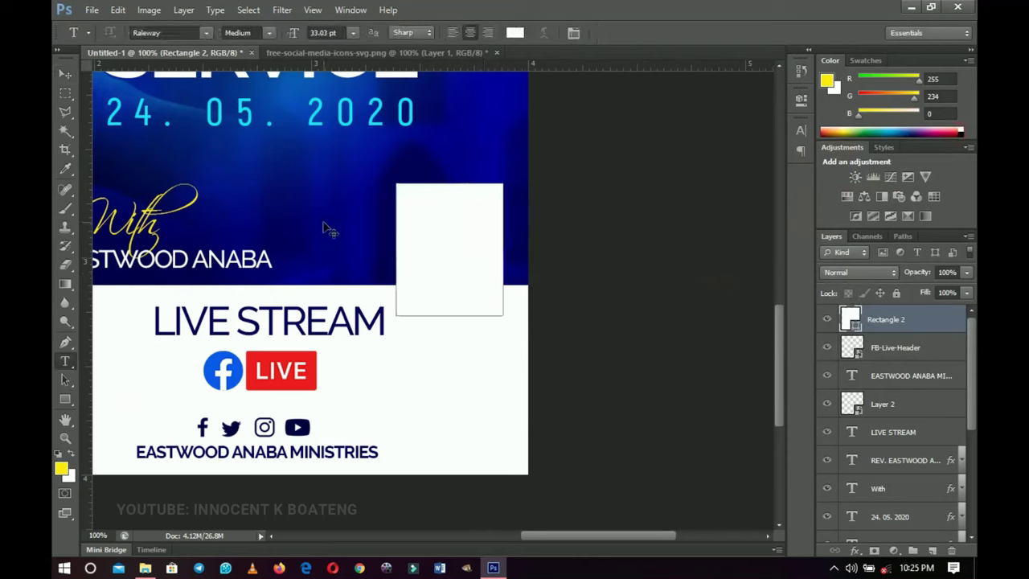
left_click(321, 217)
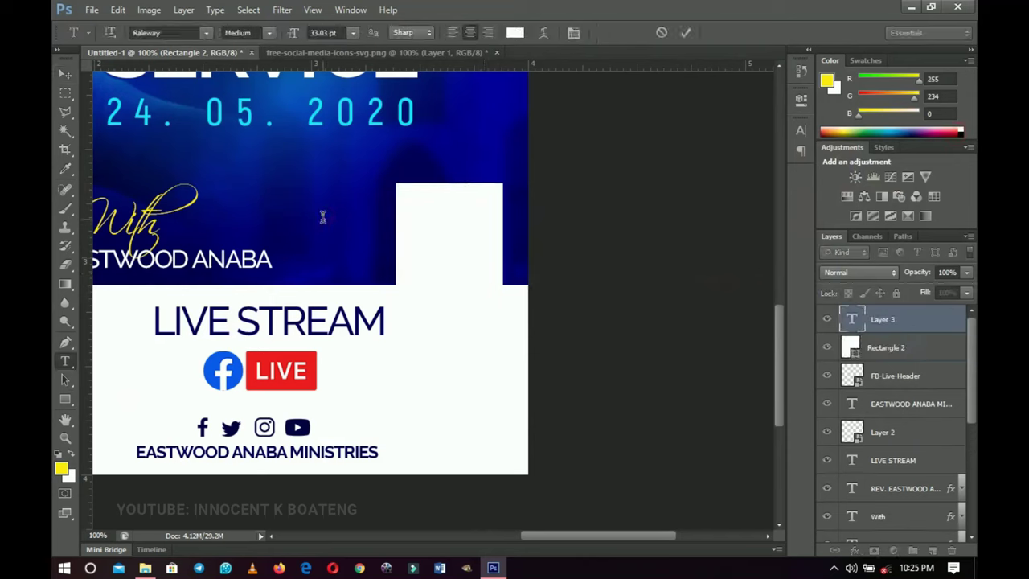
type("8PM")
key("Return")
type("GMT")
key("ctrl+a")
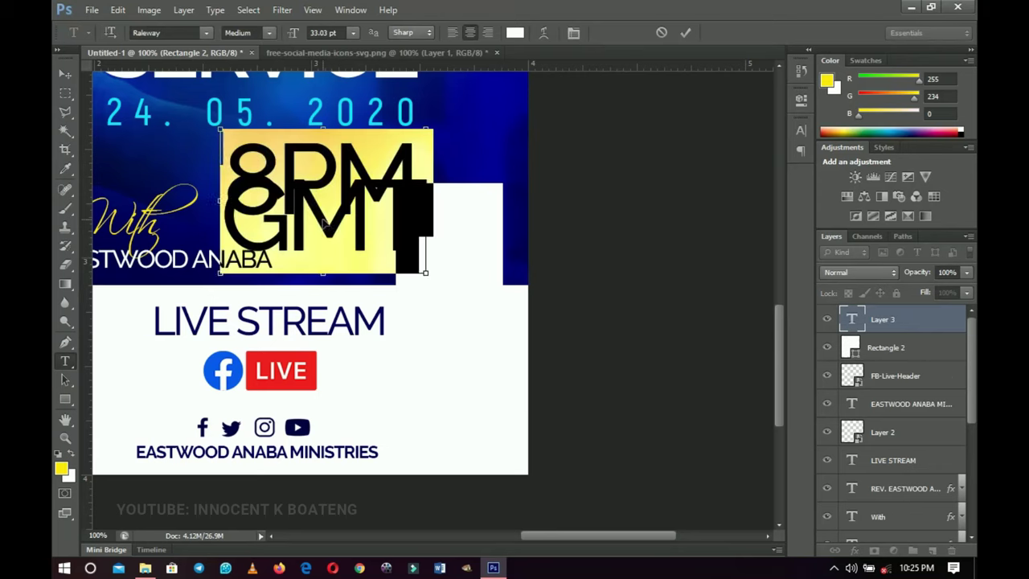
left_click(567, 35)
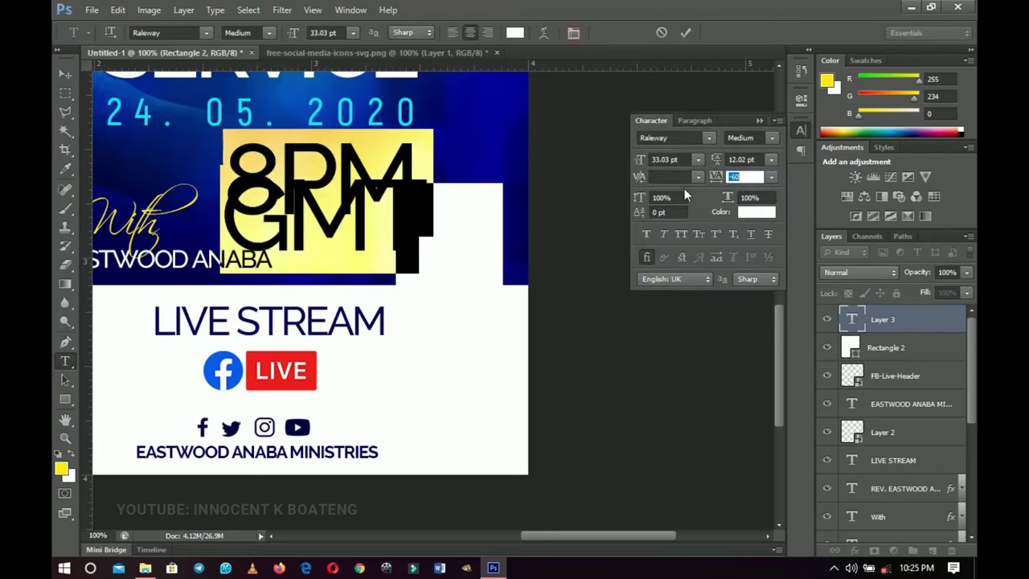
left_click_drag(715, 161, 729, 160)
left_click(333, 176)
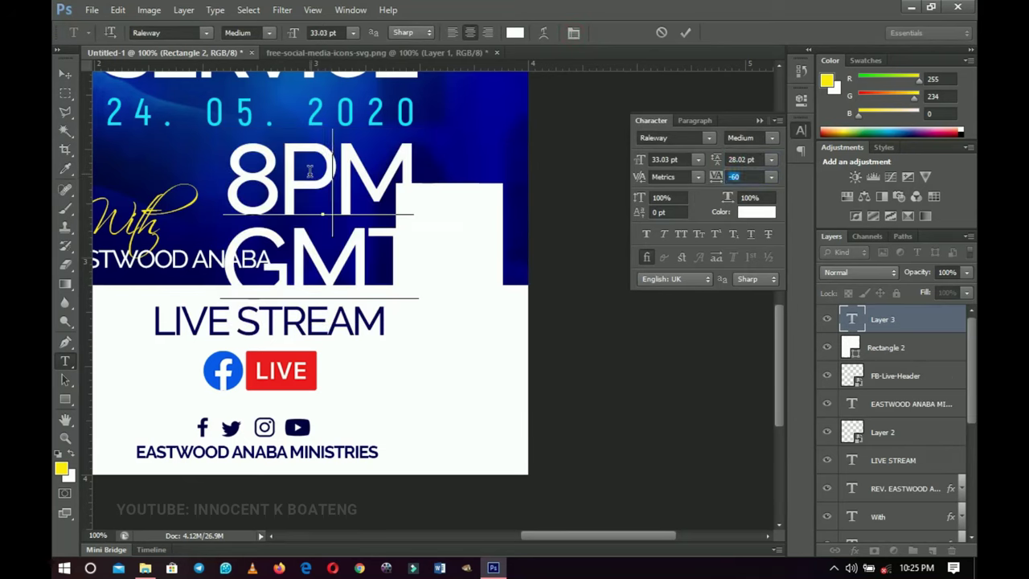
Change PM to AM in the time text and scale the text down to about 12.07 pt
left_click_drag(277, 177, 391, 175)
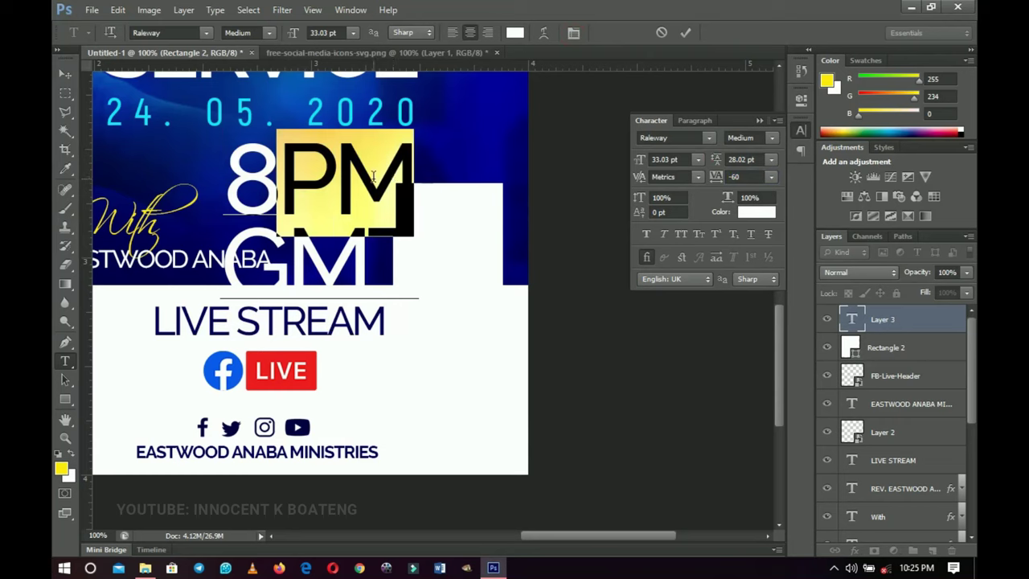
type("AM")
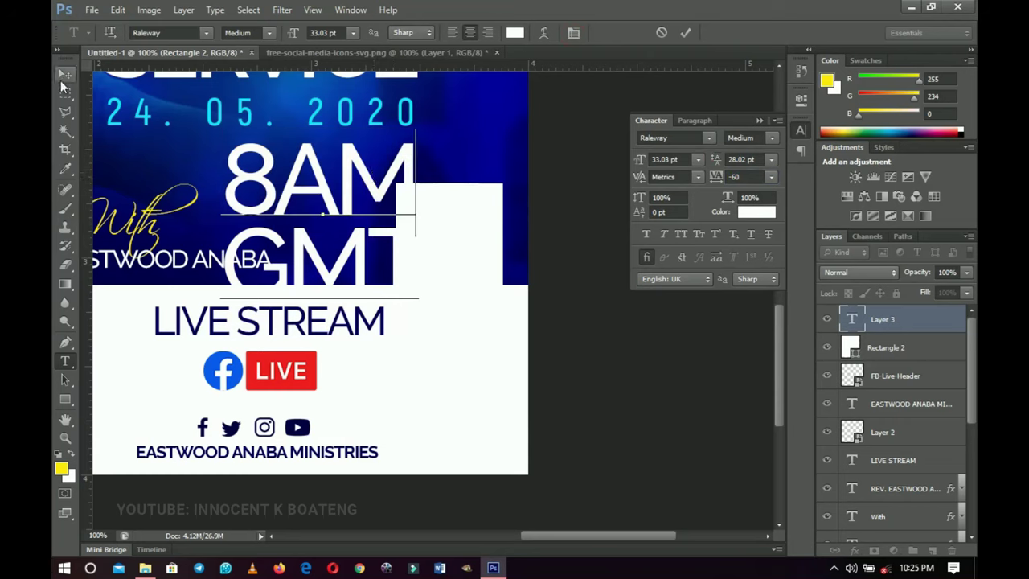
left_click(64, 74)
key("ctrl+t")
left_click_drag(426, 324, 360, 269)
key("Return")
Color the 8AM GMT text dark blue (000264) and move it onto the white rectangle
key("t")
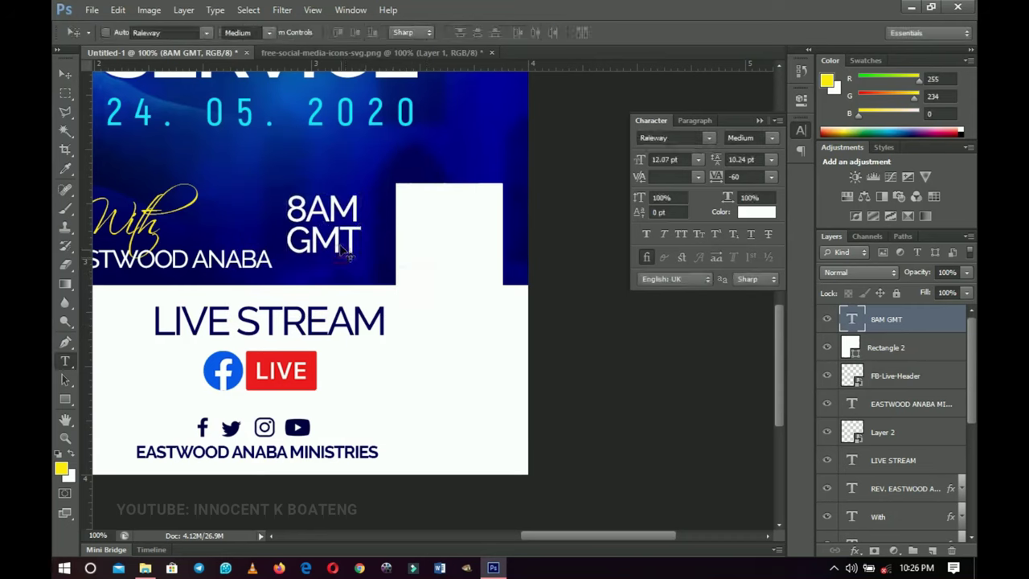
left_click(344, 251)
key("ctrl+a")
left_click(514, 33)
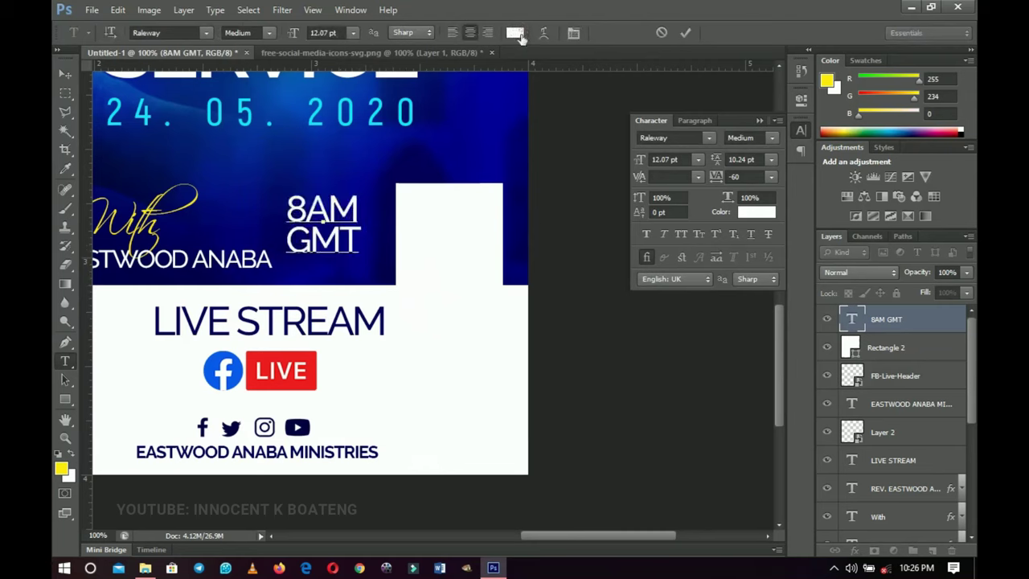
left_click(416, 147)
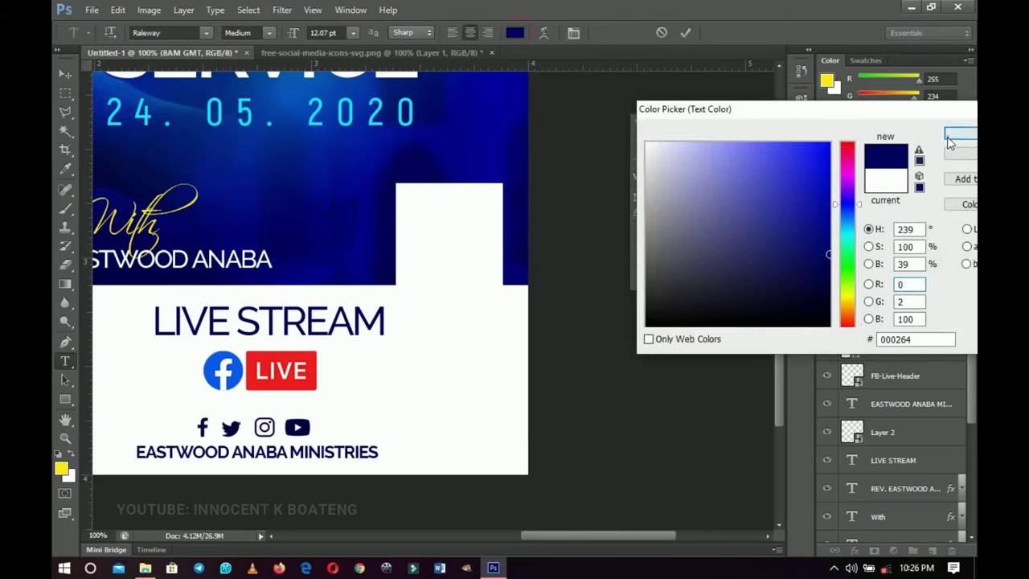
left_click(948, 139)
left_click_drag(328, 155, 444, 156)
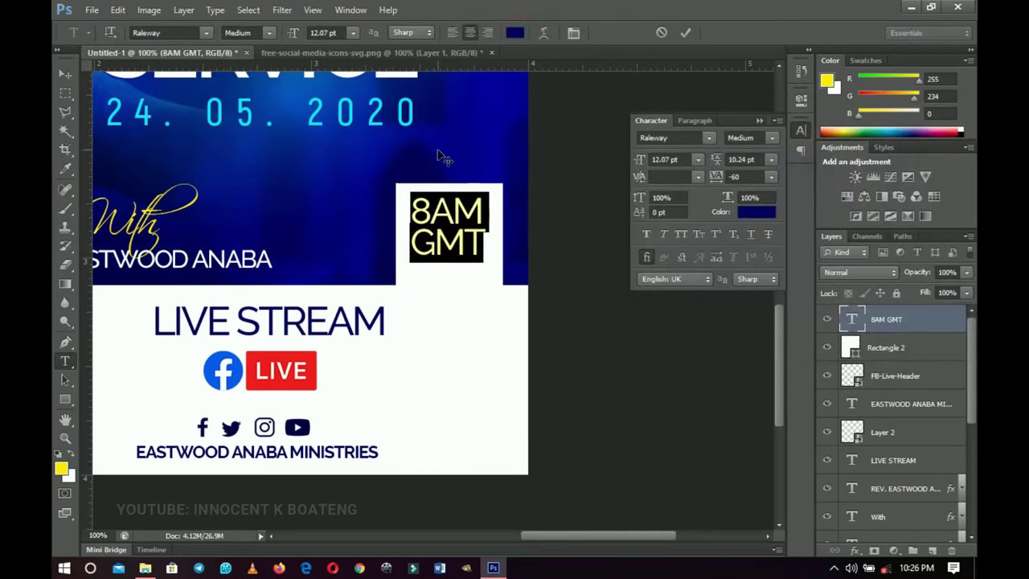
Scale the 8AM GMT text up to about 13.69 pt within the white rectangle
left_click(65, 73)
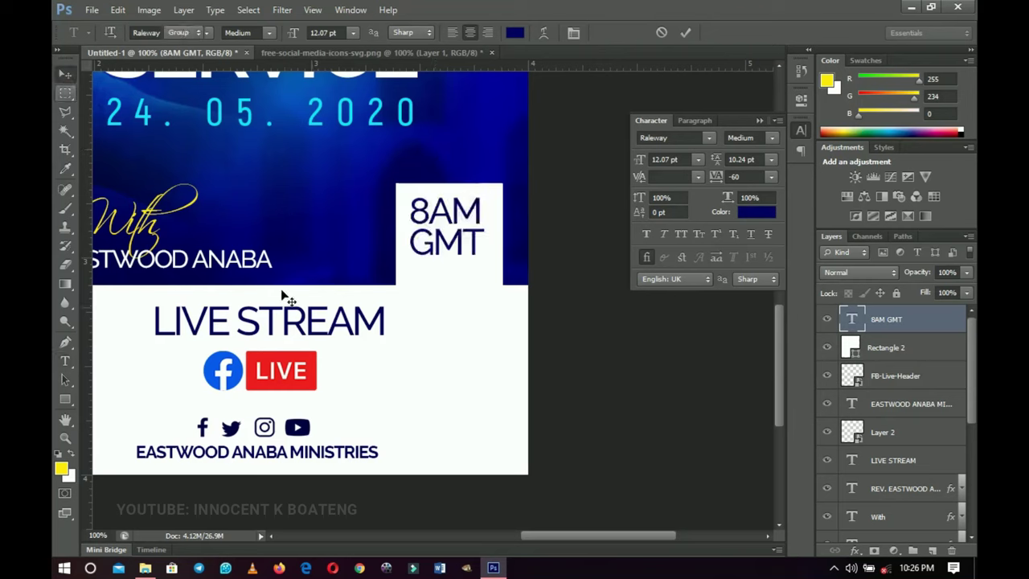
key("ctrl+t")
left_click_drag(483, 261, 490, 269)
key("Return")
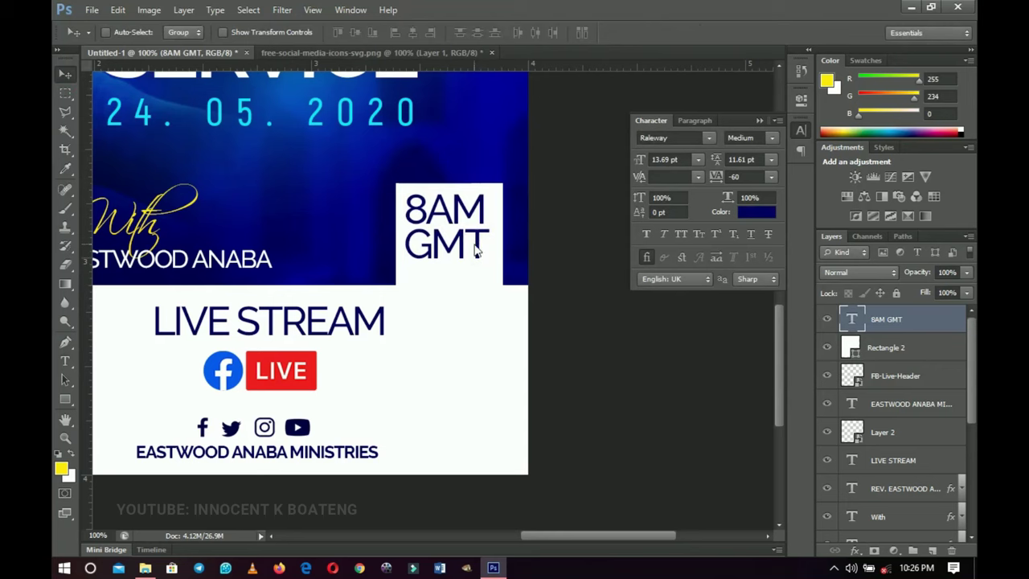
Change the font weight of the whole 8AM GMT text to Raleway SemiBold
double_click(474, 249)
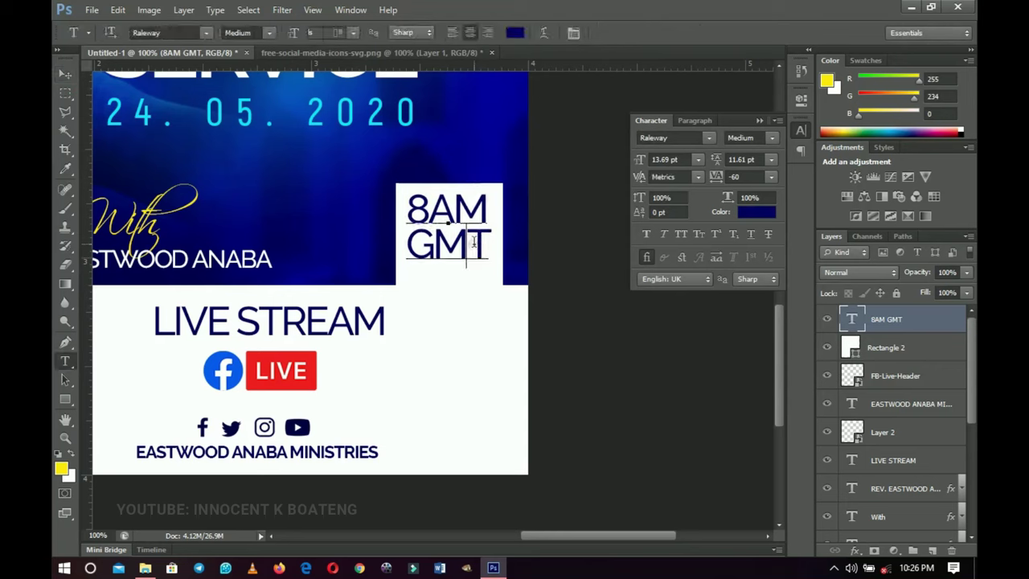
key("ctrl+a")
left_click(267, 32)
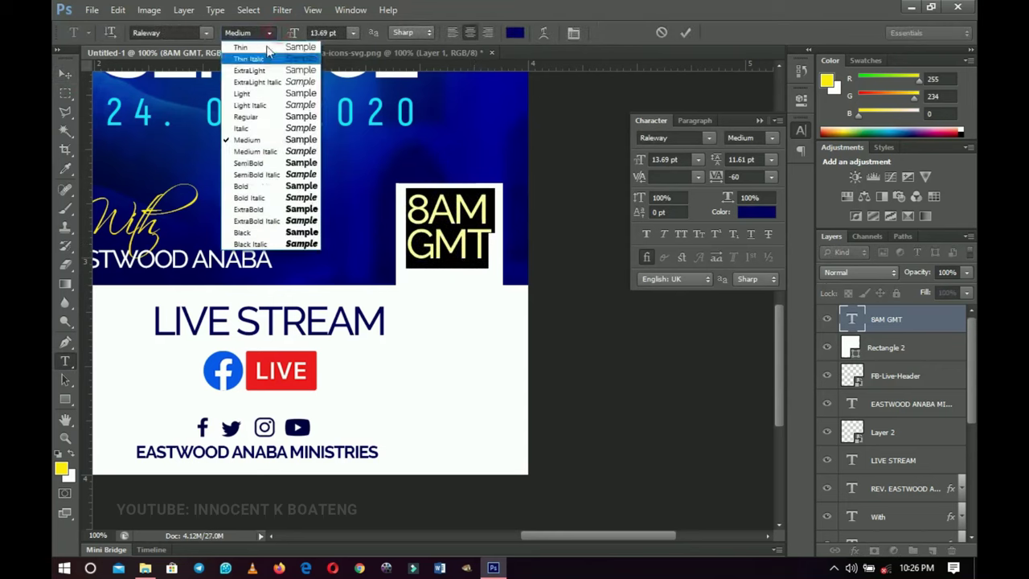
left_click(267, 163)
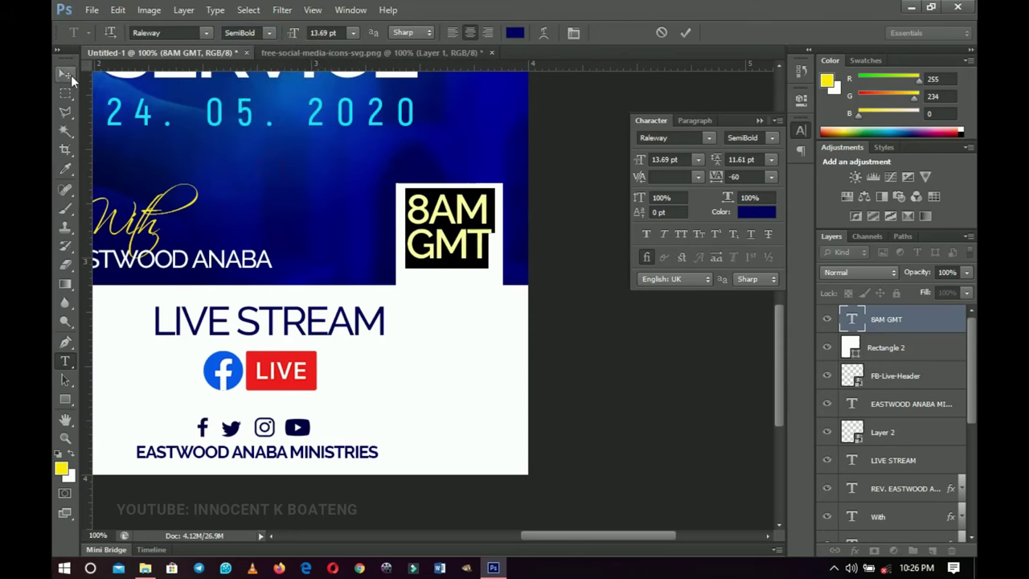
left_click(71, 75)
Extend the LIVE STREAM heading to read LIVE STREAMING
key("z")
left_click(306, 225, "alt")
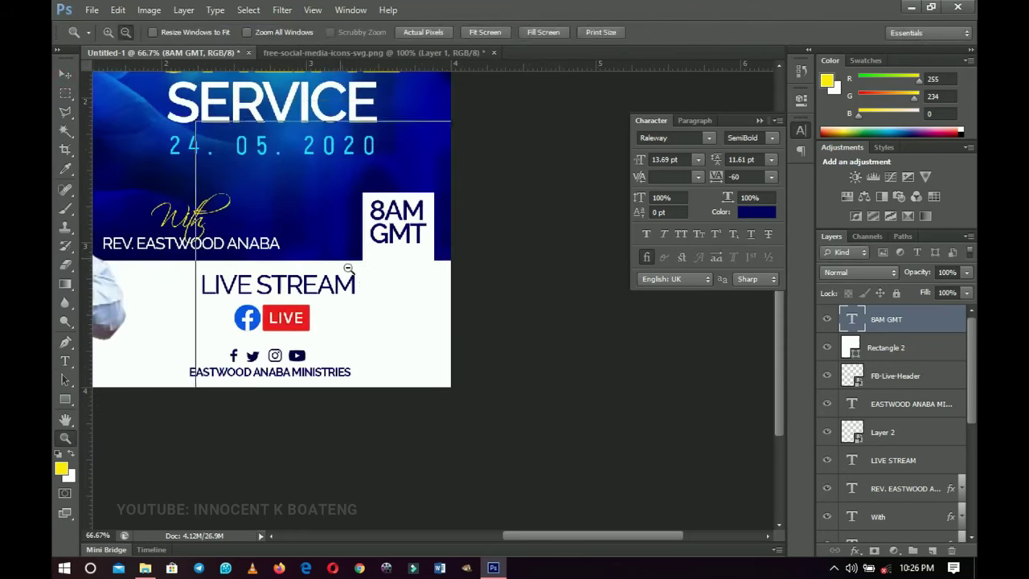
left_click(348, 268, "alt")
key("v")
key("t")
left_click(575, 440)
type("ING")
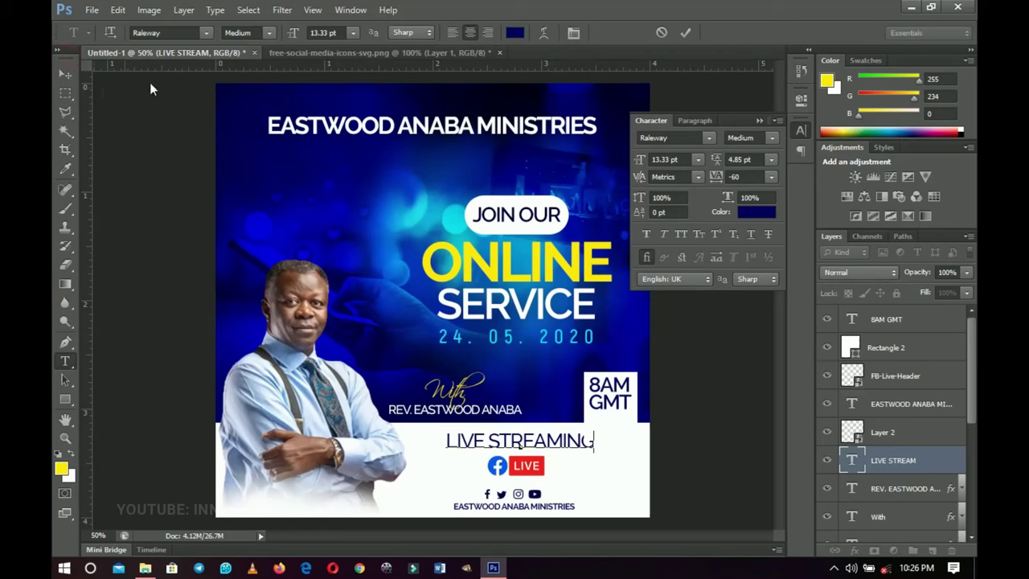
left_click(73, 80)
Scale the LIVE STREAMING heading down slightly to about 12.89 pt
key("z")
left_click(626, 453)
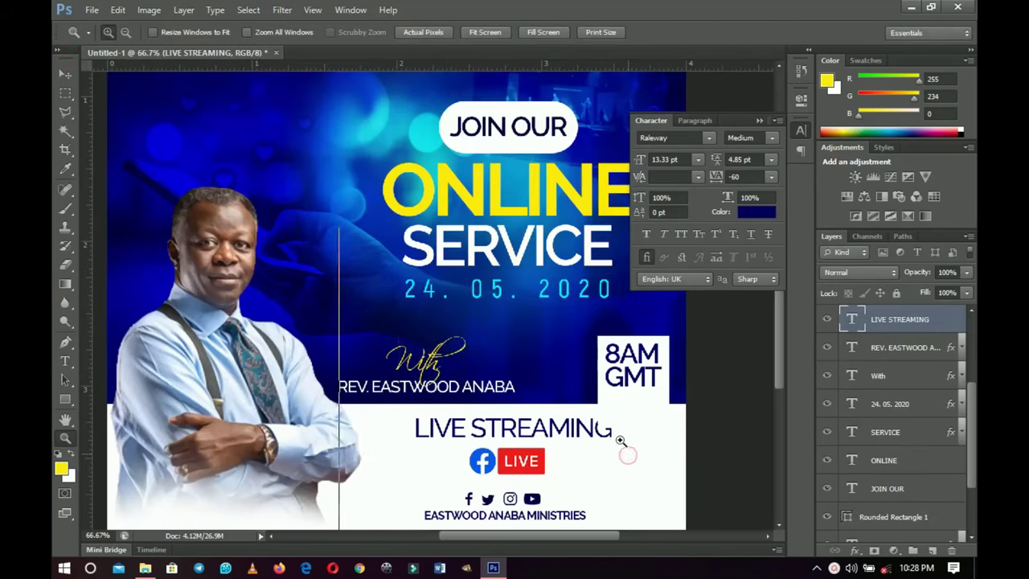
left_click(620, 440)
key("v")
right_click(537, 429)
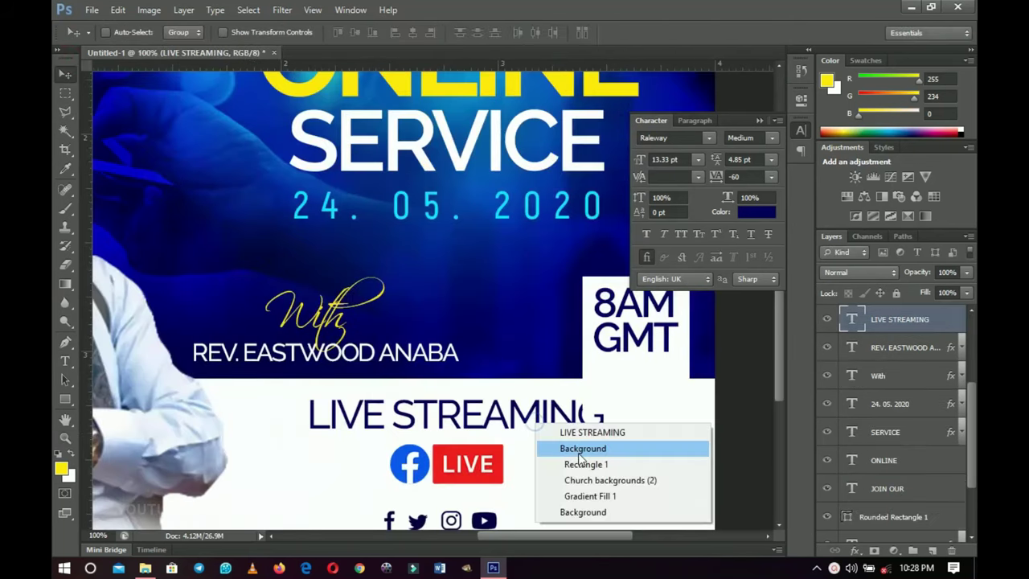
left_click(575, 431)
key("ctrl+t")
left_click_drag(608, 397, 598, 395)
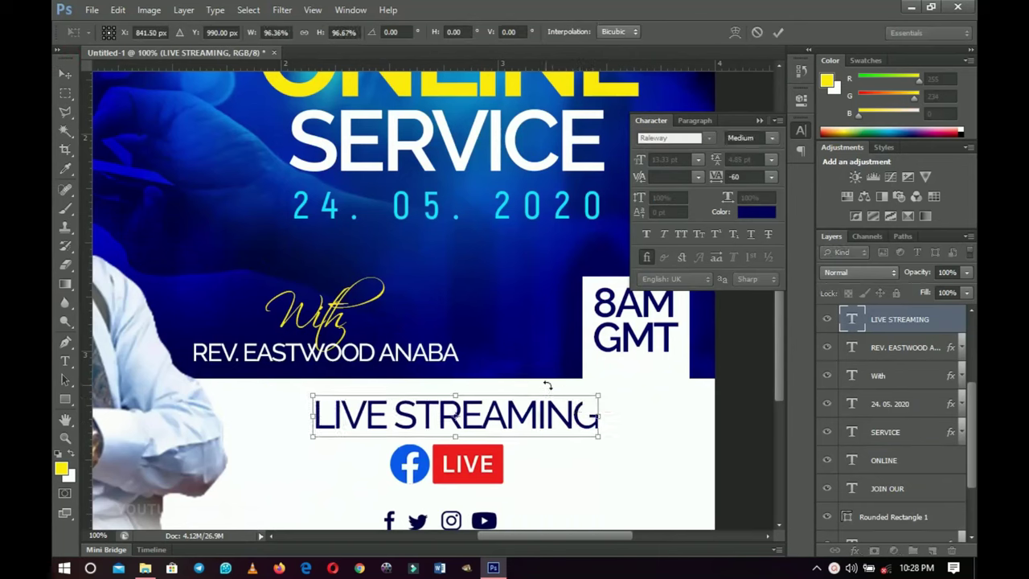
key("Return")
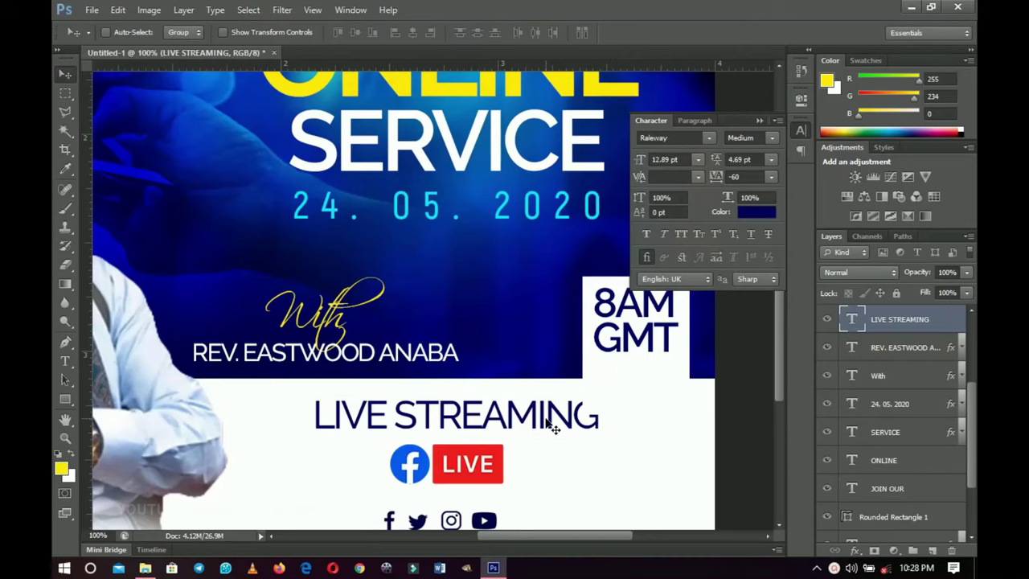
Move the Facebook LIVE logo slightly down toward the social icons and lower the LIVE STREAMING heading to sit just above it
scroll(531, 441, "down", 2)
right_click(504, 431)
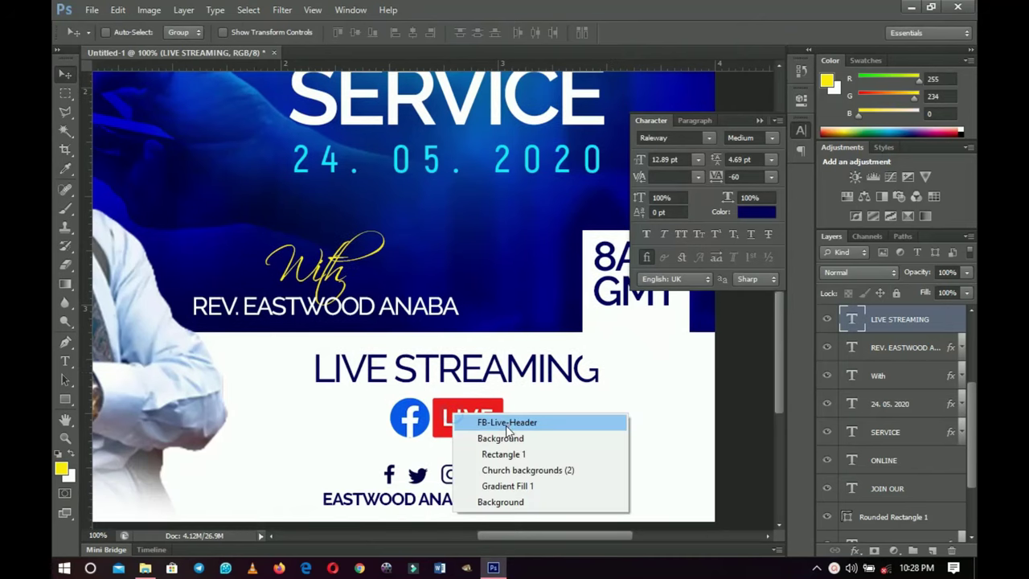
left_click(505, 425)
left_click_drag(502, 426, 500, 438)
right_click(500, 385)
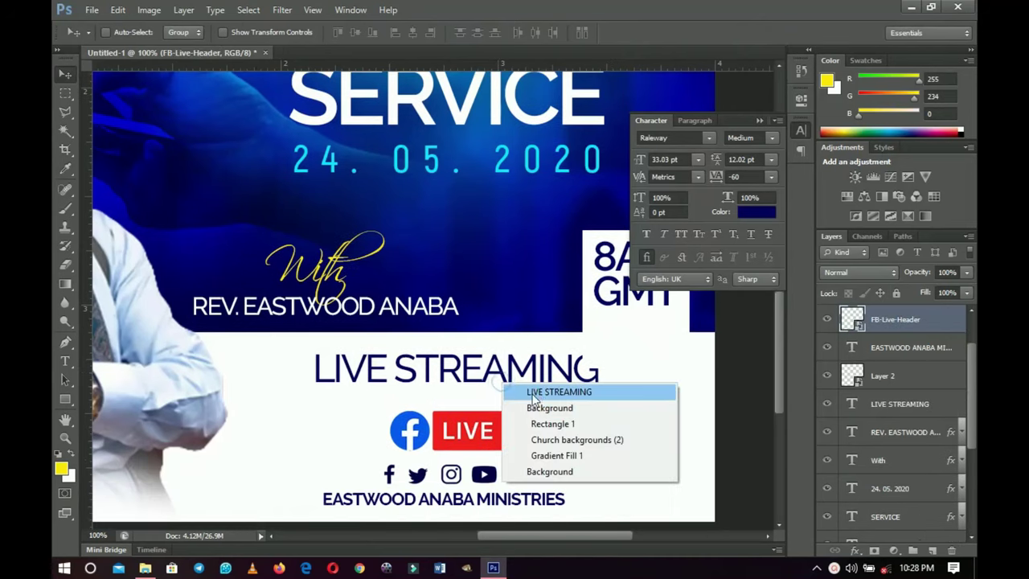
left_click(518, 390)
left_click_drag(523, 387, 530, 402)
key("Down")
key("Down")
key("Down")
Group all the text, icon and shape layers that lie above the preacher's cutout layer
scroll(916, 450, "down", 5)
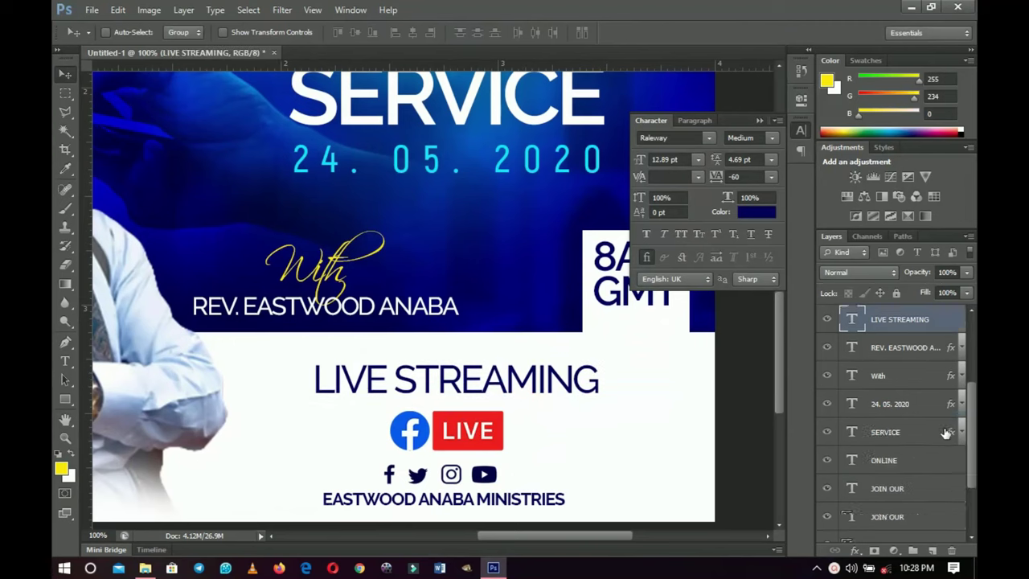
left_click(905, 483)
scroll(903, 434, "up", 7)
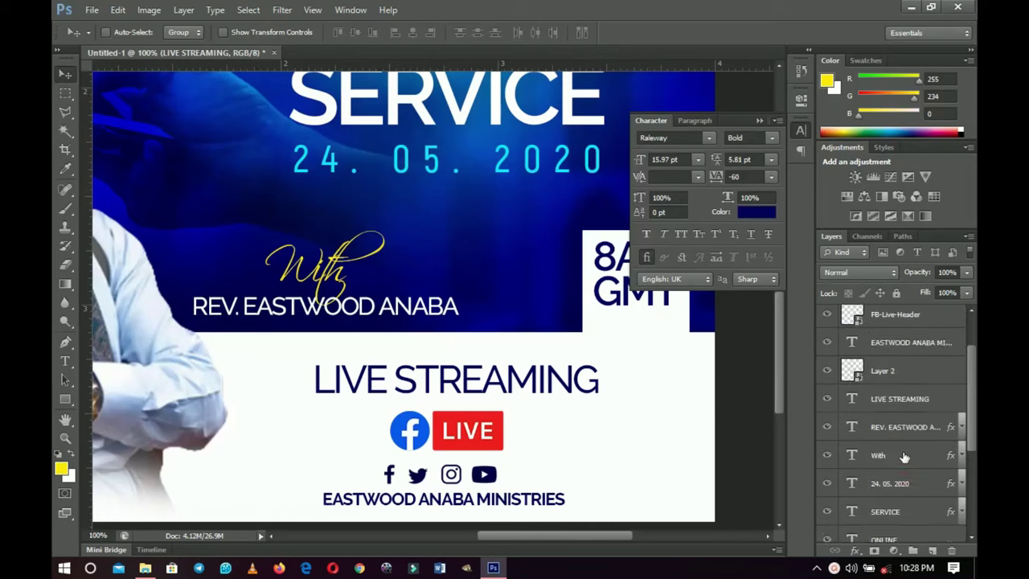
left_click(895, 331, "shift")
key("ctrl+g")
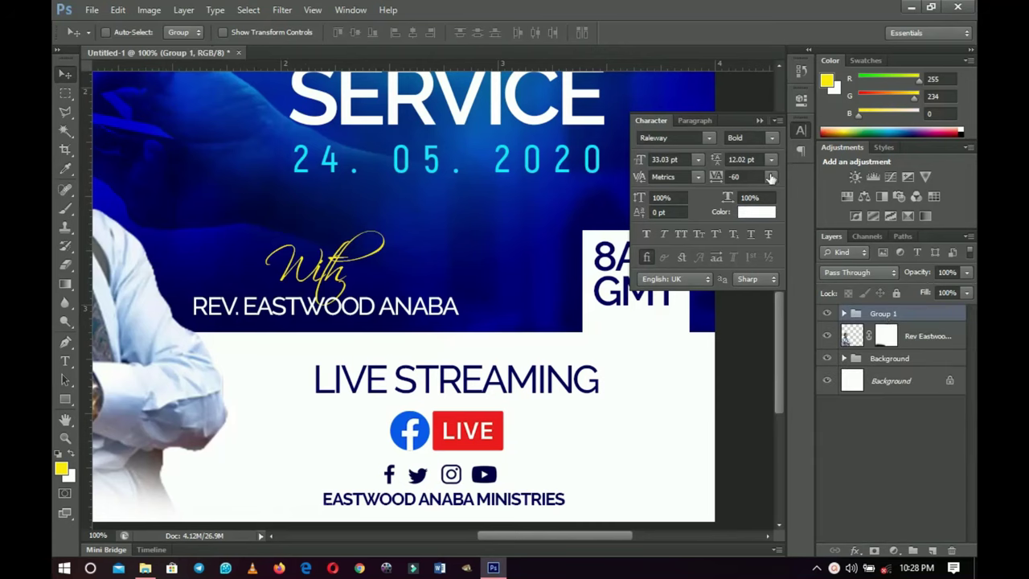
Collapse the character settings, expand the Background layer group and select its Rectangle 1 layer
left_click(759, 120)
key("z")
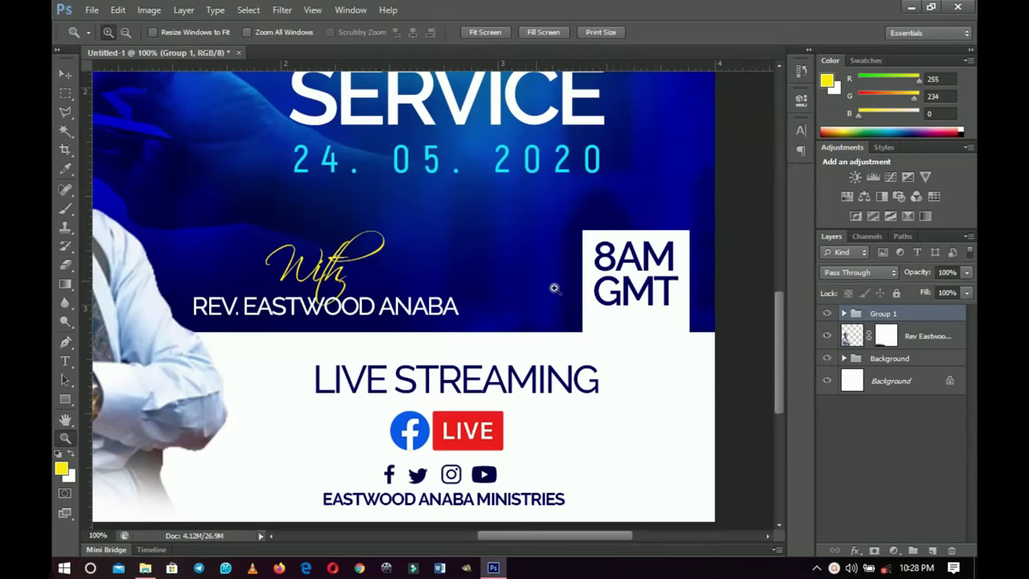
left_click(551, 287, "alt")
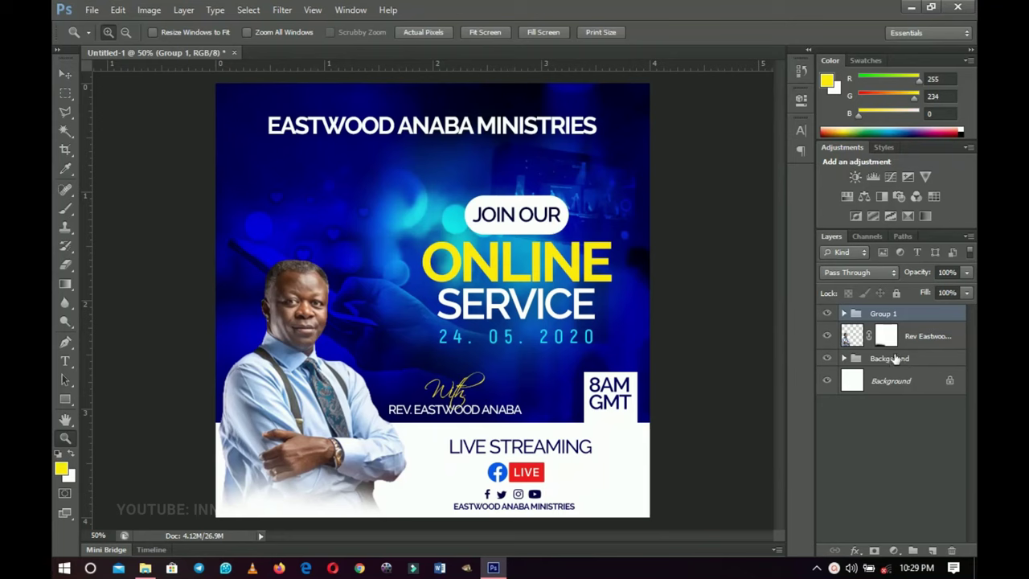
left_click(843, 358)
left_click(908, 382)
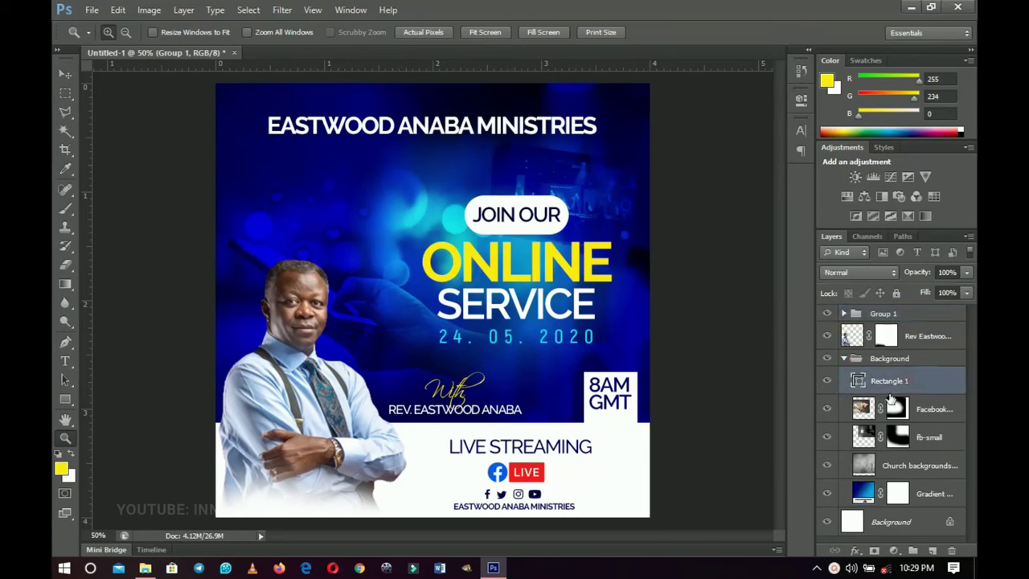